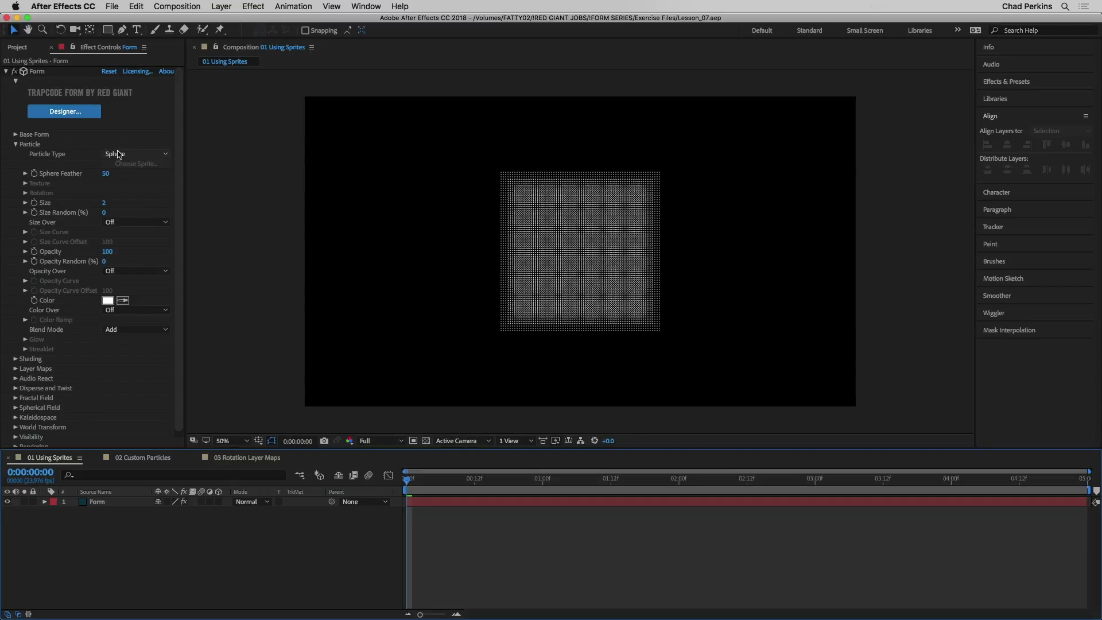
- Open the Form effect's Designer and set the particle type to Sprite
left_click(65, 115)
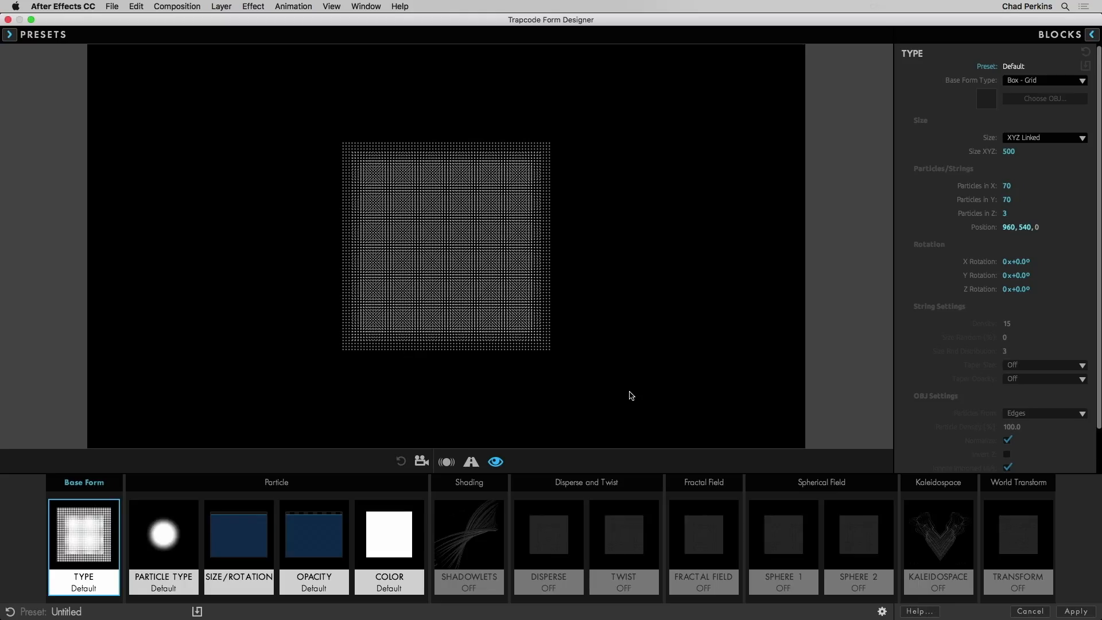
left_click(159, 557)
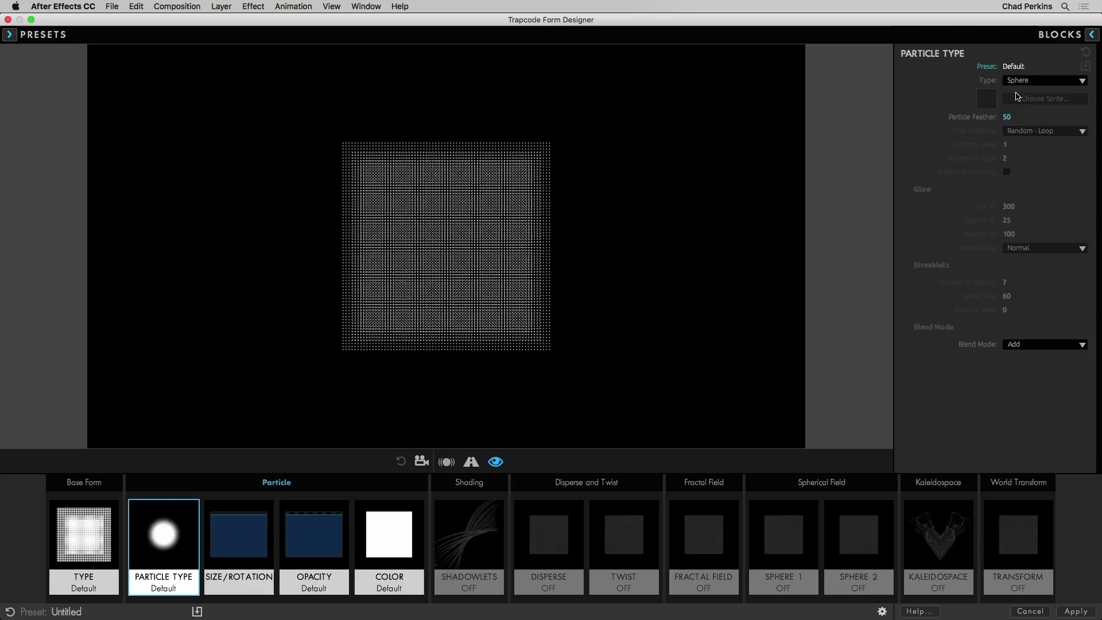
left_click(1029, 81)
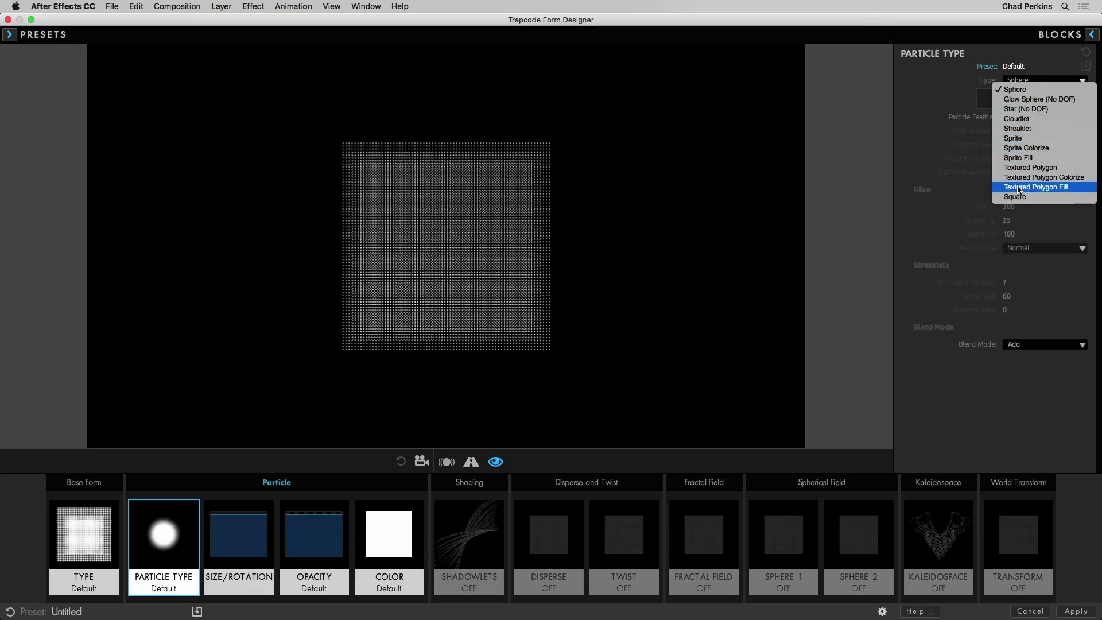
left_click(1018, 140)
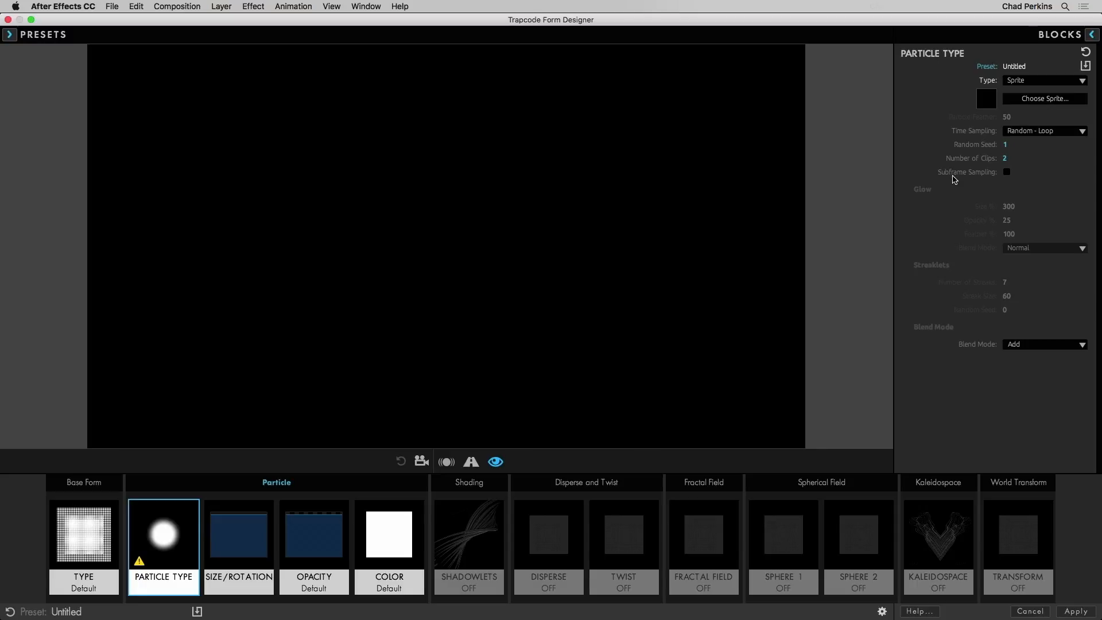
- Browse the sprite library and assign Cloud 3 from the Water and Snow category as the particle sprite
left_click(1045, 104)
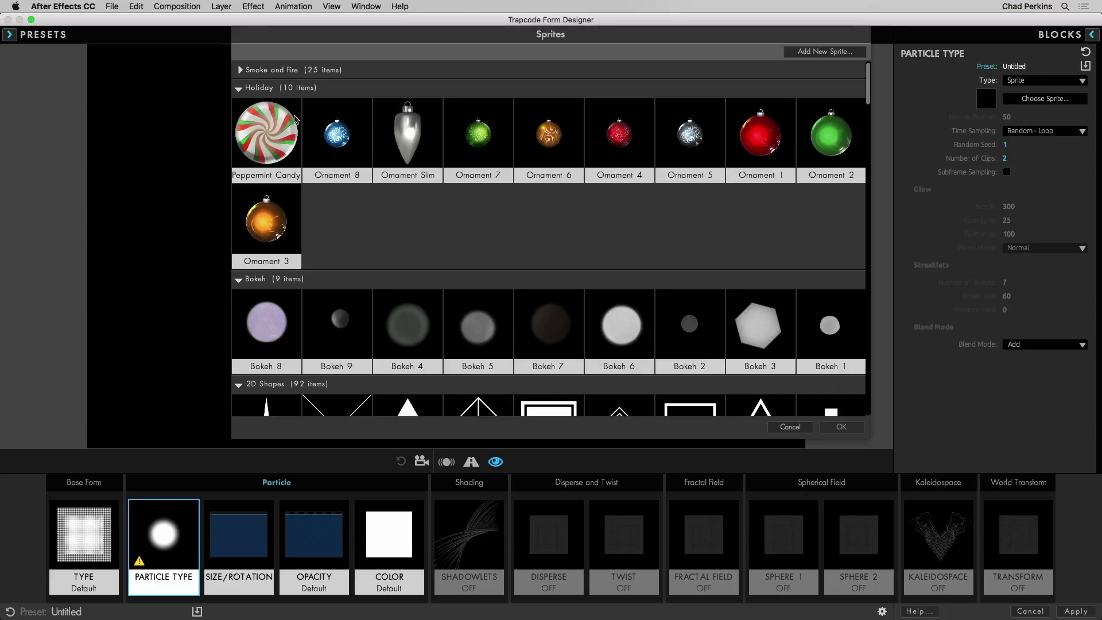
left_click(240, 70)
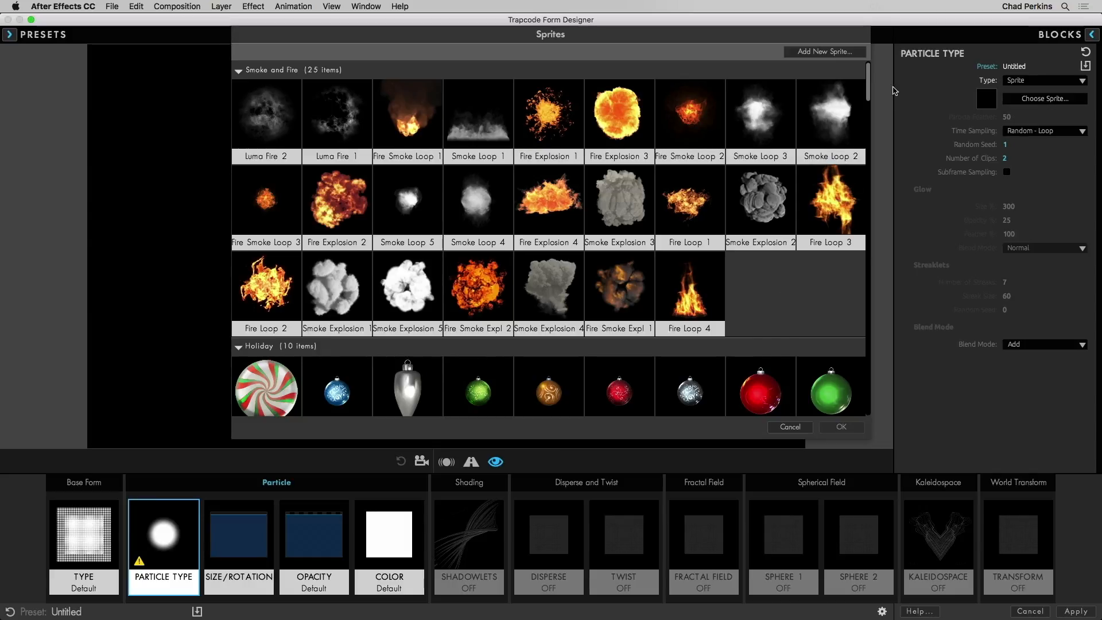
left_click_drag(867, 80, 868, 84)
scroll(867, 83, "up", 2)
scroll(861, 138, "down", 10)
scroll(861, 143, "down", 1)
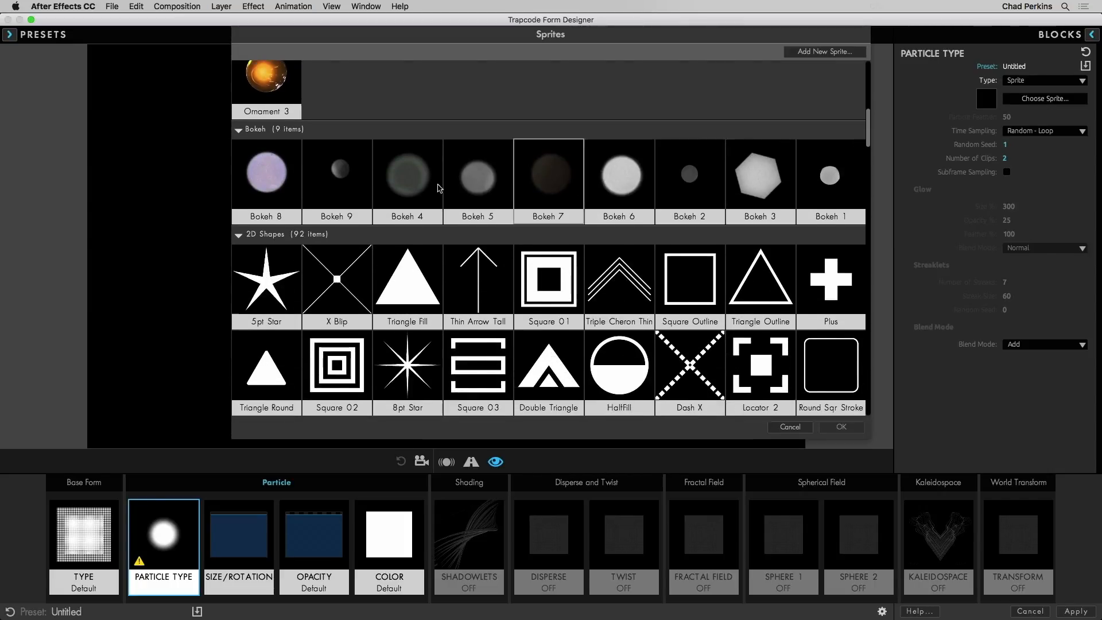
left_click_drag(869, 145, 847, 261)
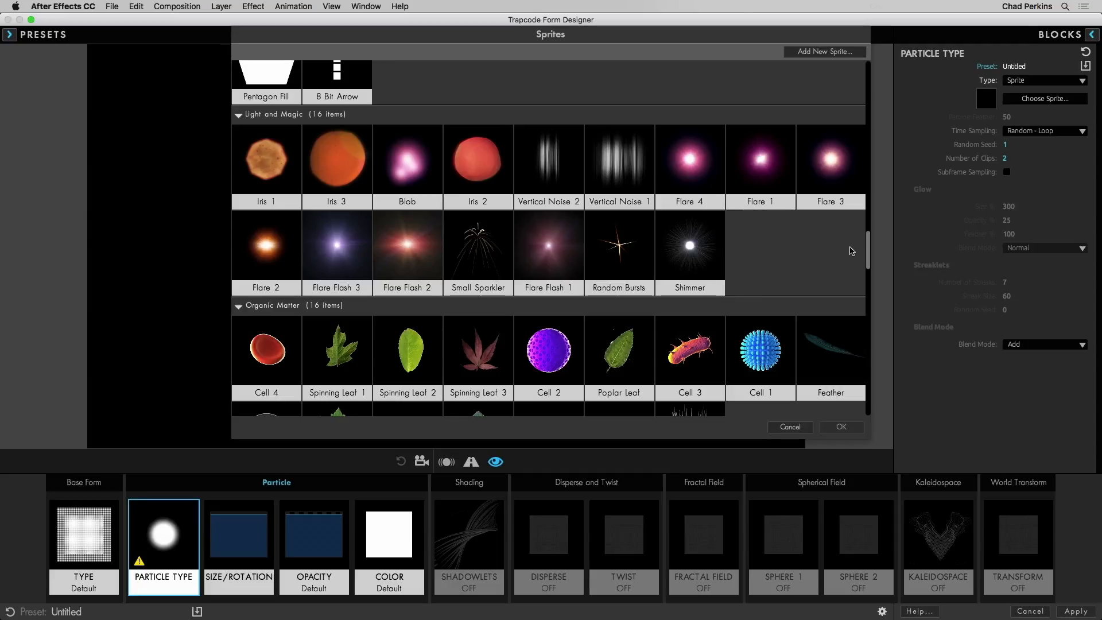
scroll(838, 257, "down", 2)
scroll(833, 257, "down", 9)
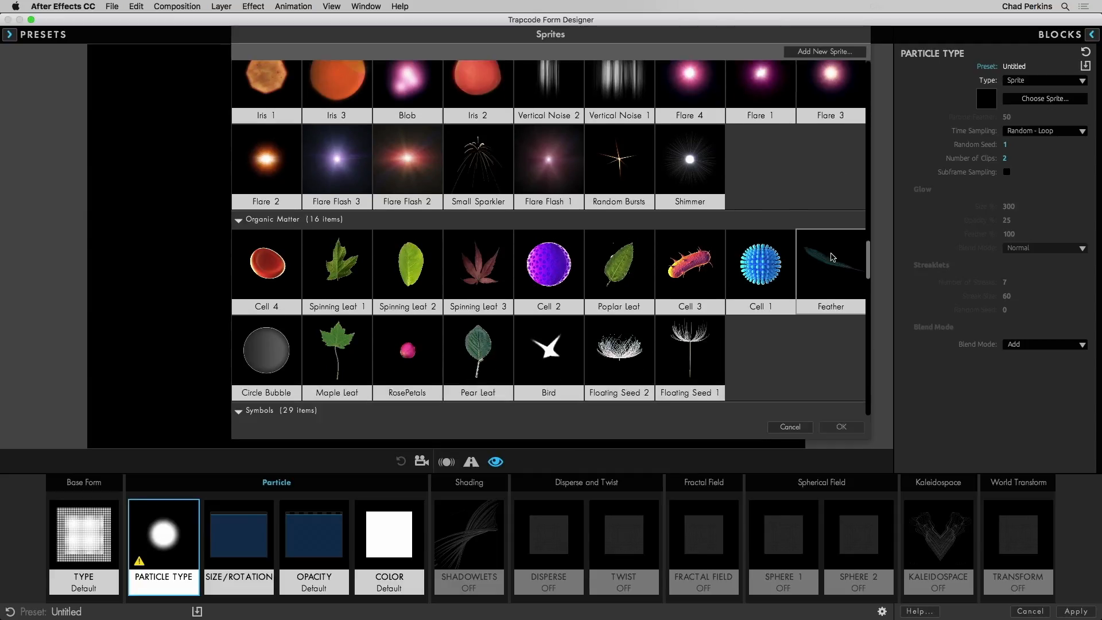
scroll(832, 253, "down", 14)
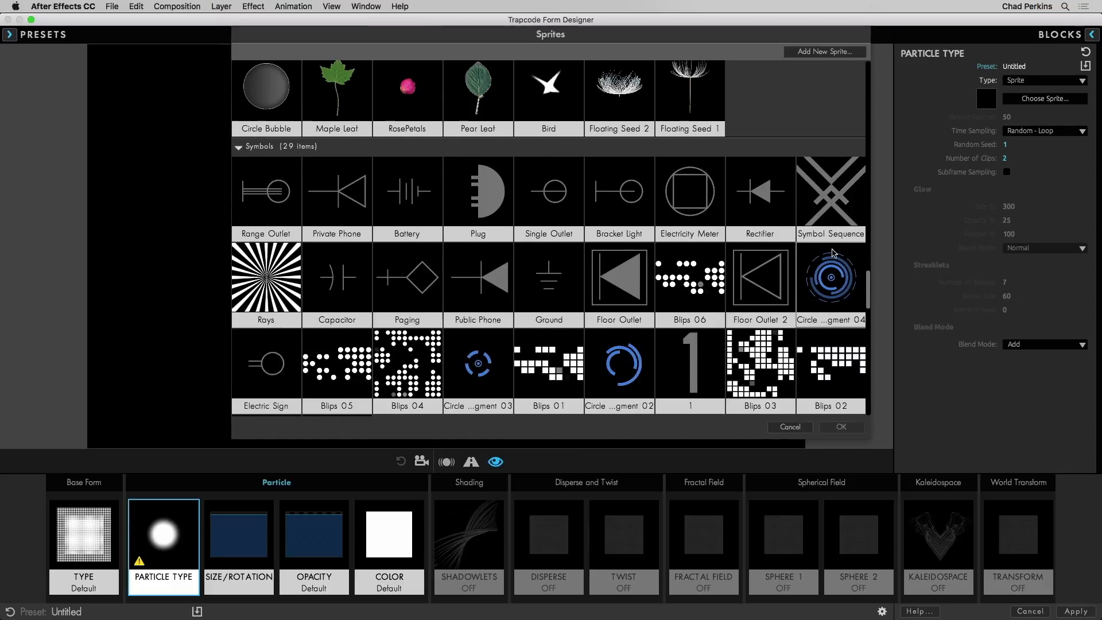
scroll(835, 245, "down", 12)
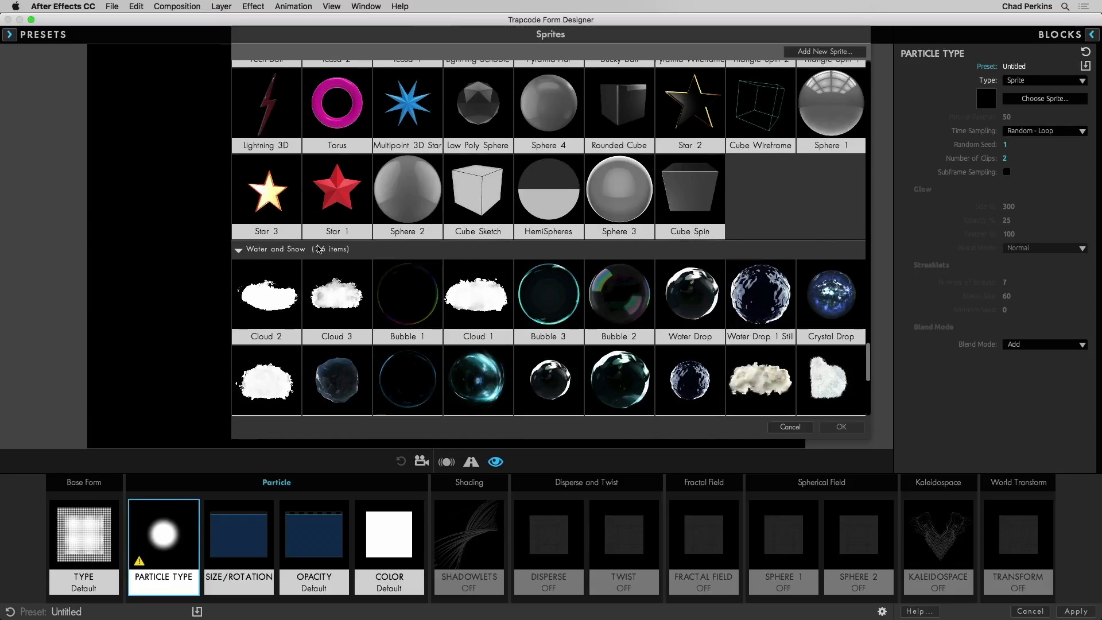
left_click(330, 300)
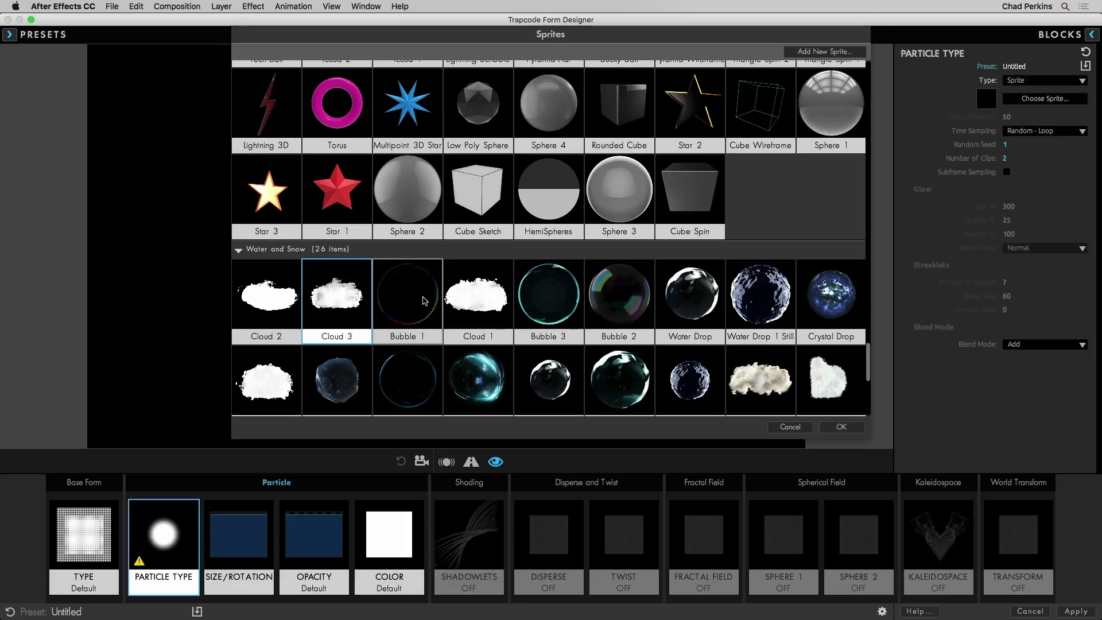
left_click(841, 427)
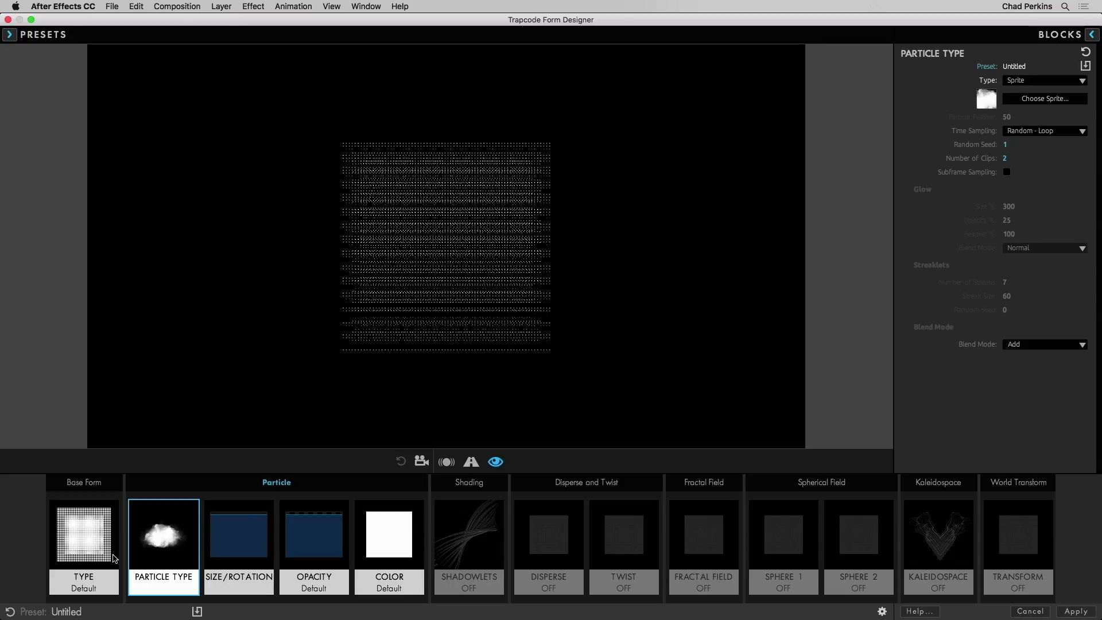
- Set the base form's size mode to XYZ Individual with Size X 1510, Size Y 20 and Size Z 940
left_click(78, 538)
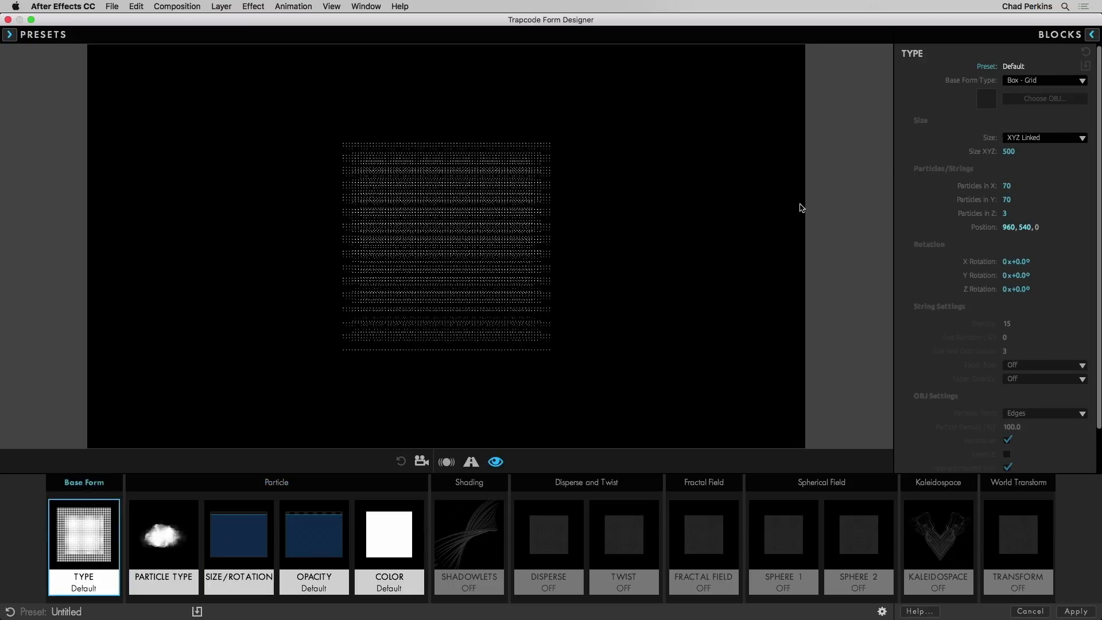
left_click(1038, 138)
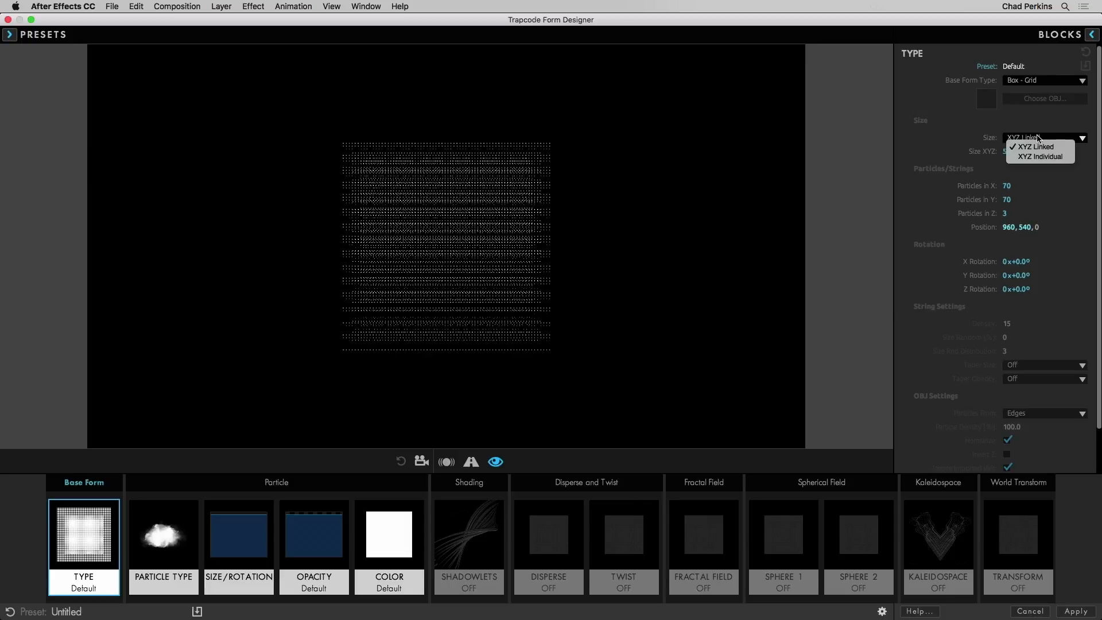
left_click(1050, 157)
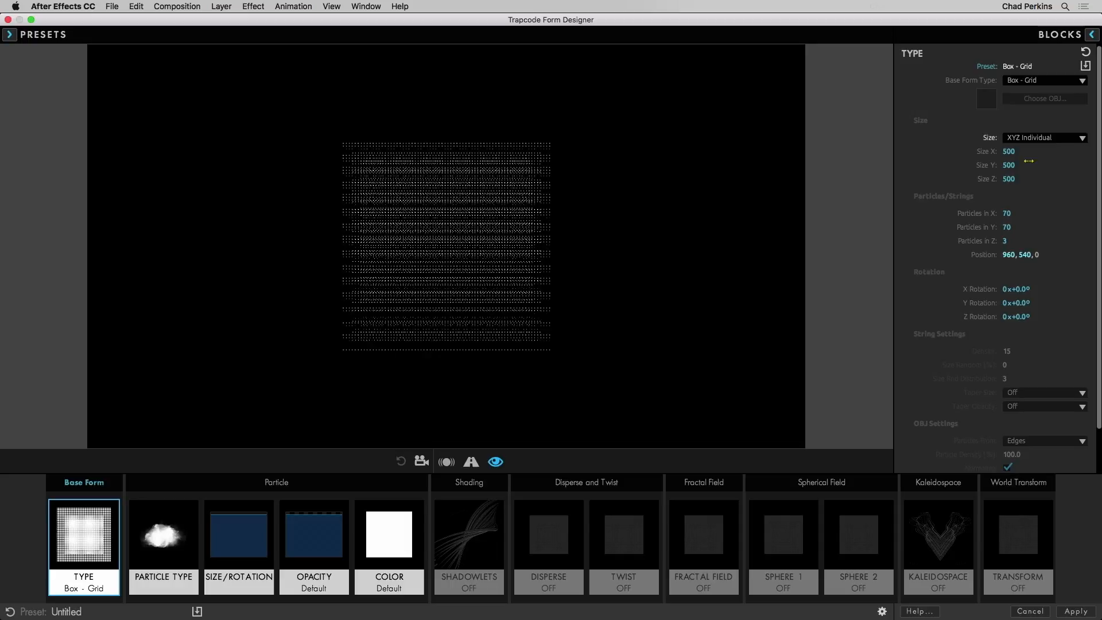
left_click_drag(1009, 151, 1070, 151)
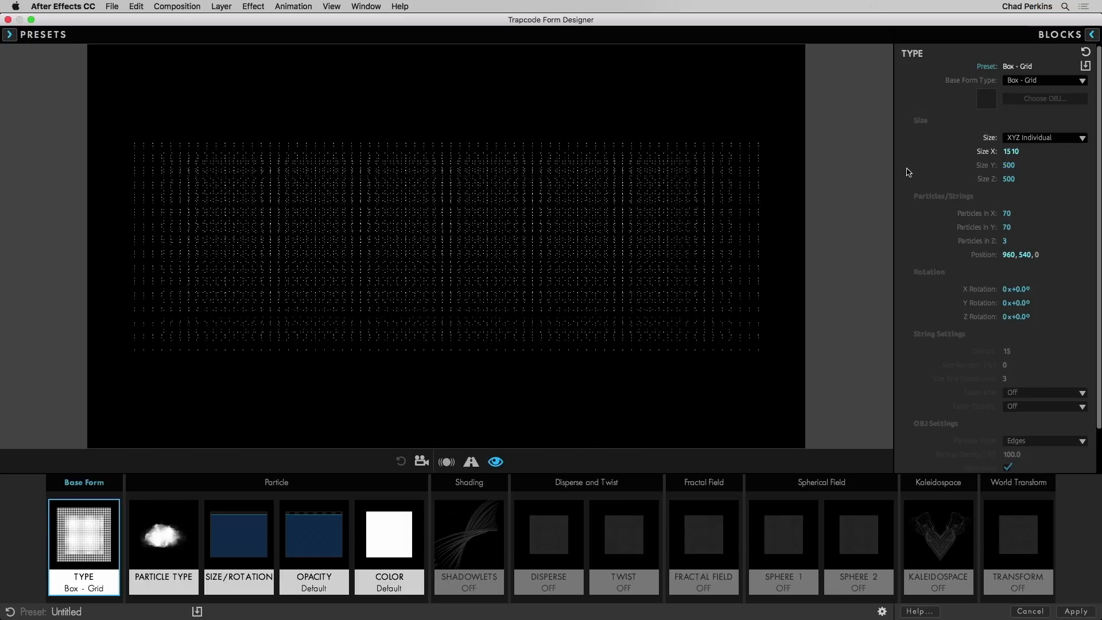
left_click_drag(1008, 164, 980, 164)
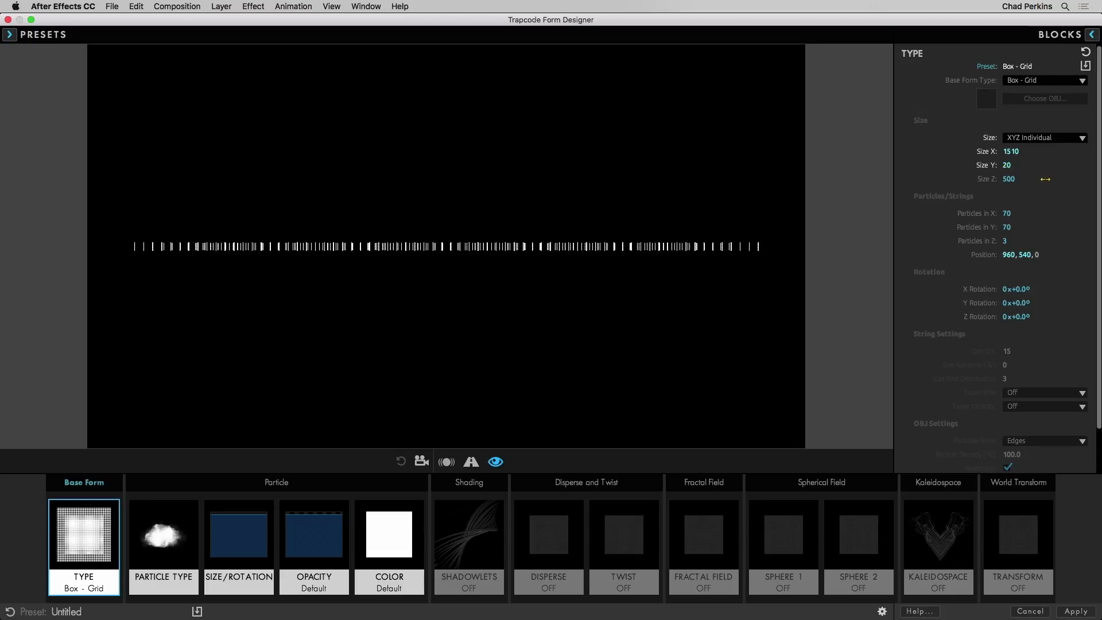
mouse_move(1010, 178)
left_mouse_down()
mouse_move(1034, 178)
mouse_move(1003, 180)
left_mouse_up()
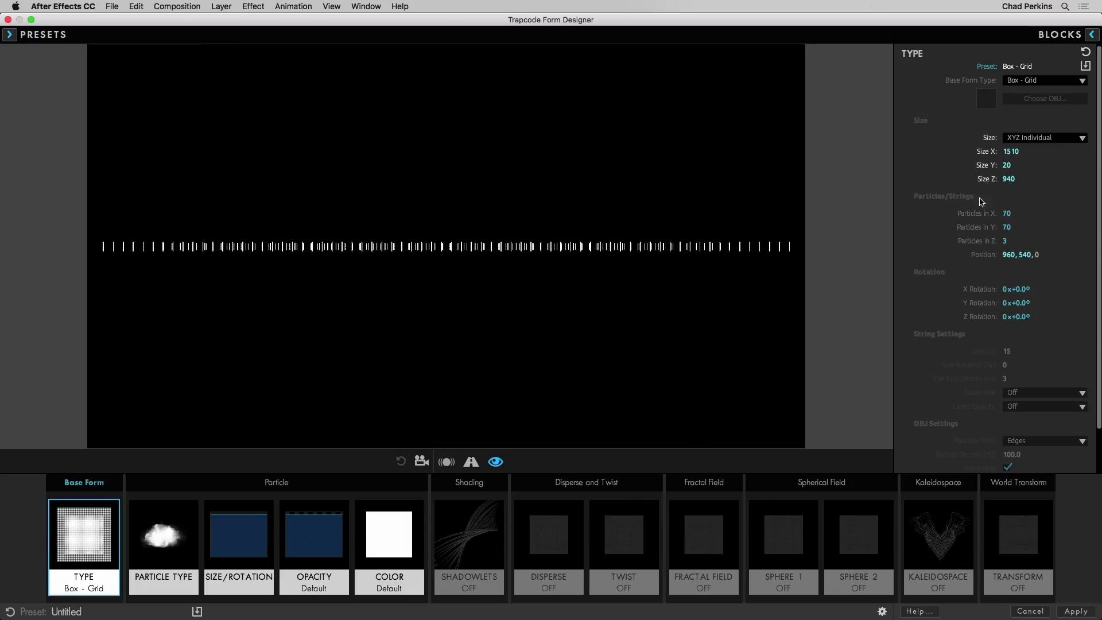
- Reduce the base form's particle counts to 9 in X, 2 in Y and 2 in Z
left_click_drag(1006, 241, 997, 241)
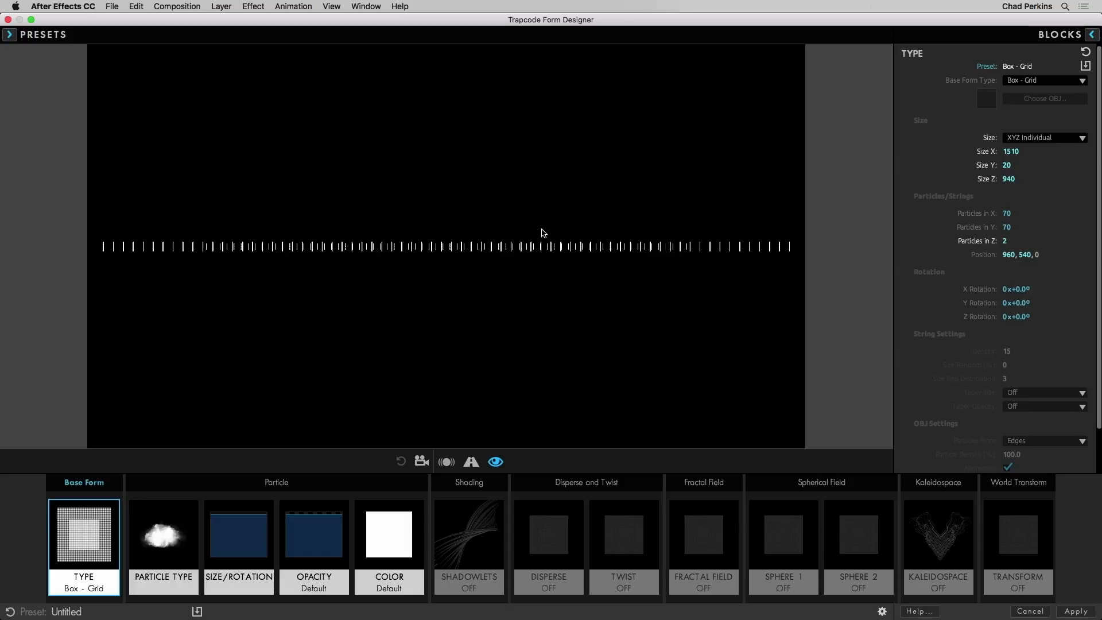
left_click_drag(1006, 213, 939, 213)
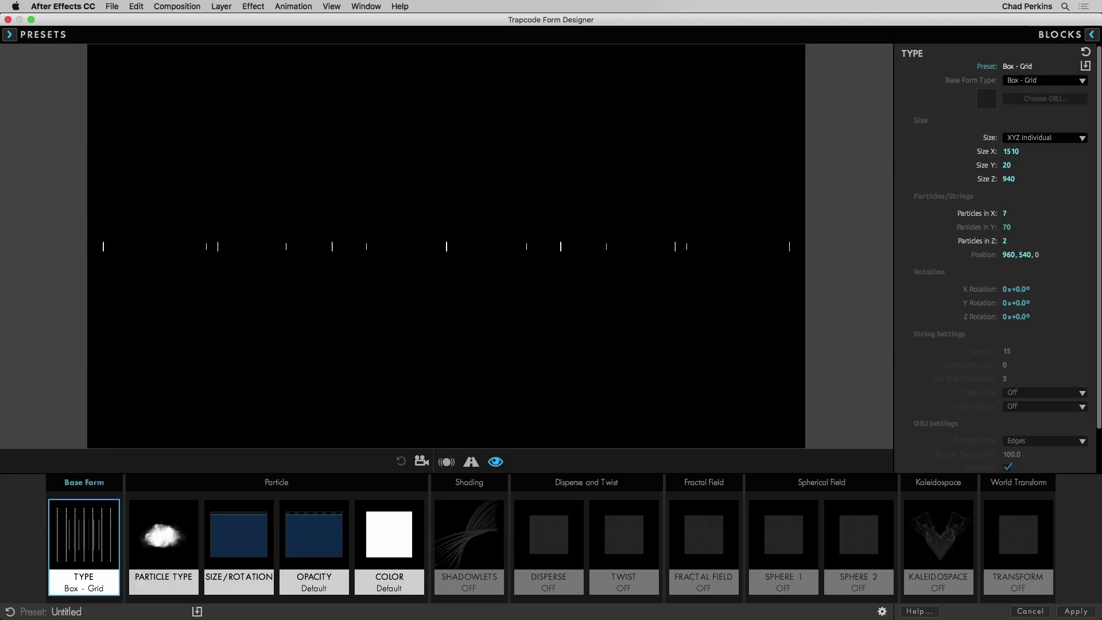
left_click_drag(1004, 213, 998, 227)
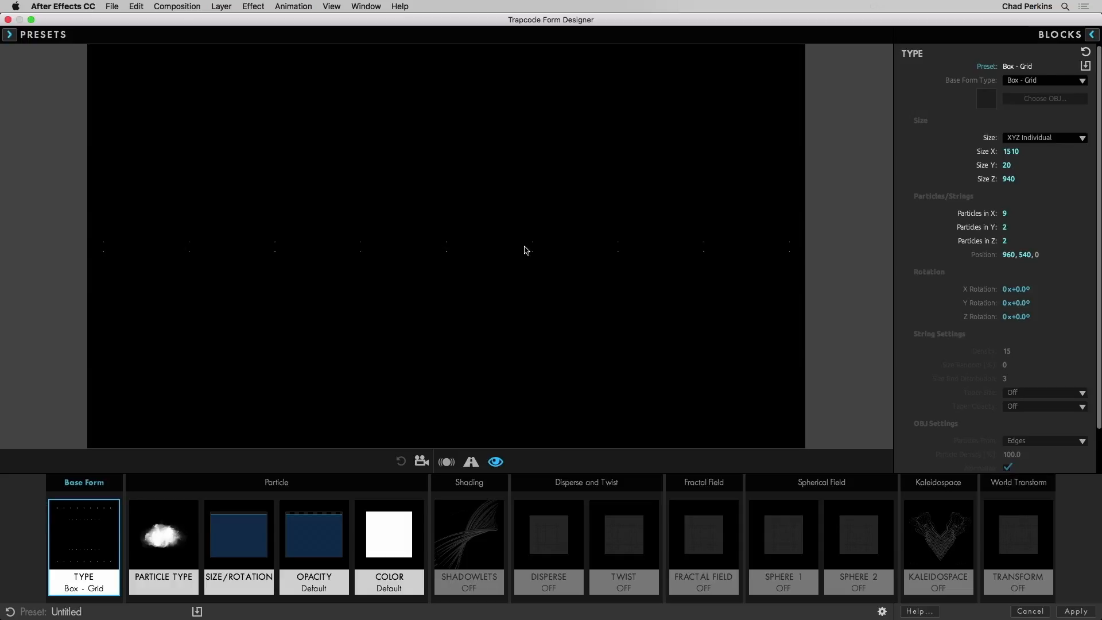
- Set the particle size to 254 and its size randomness to 73%
left_click(239, 538)
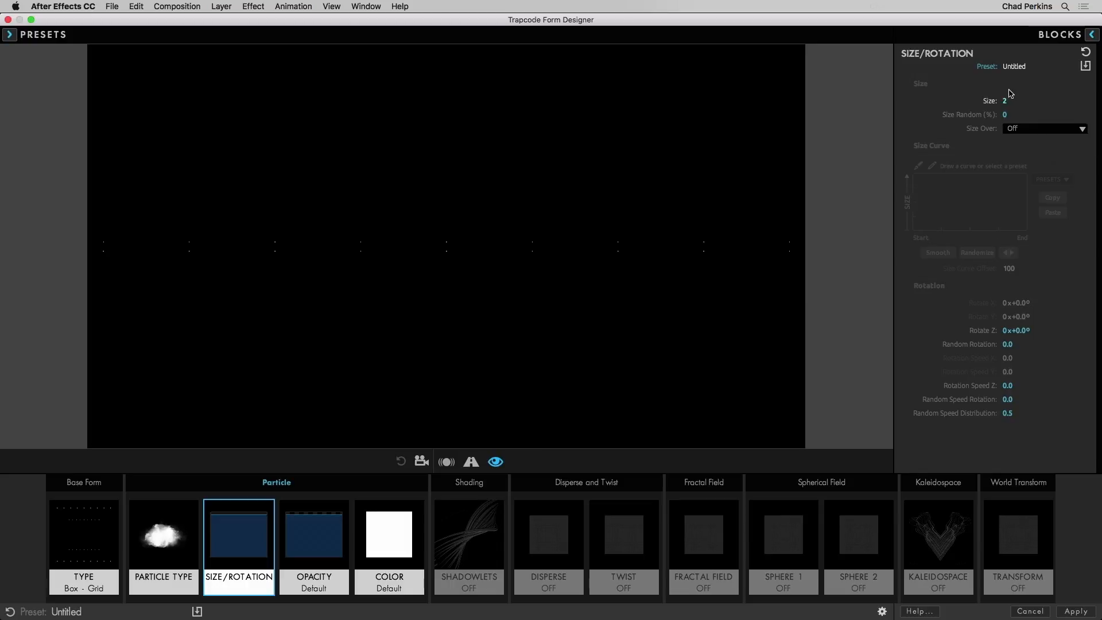
left_click_drag(1005, 101, 1101, 101)
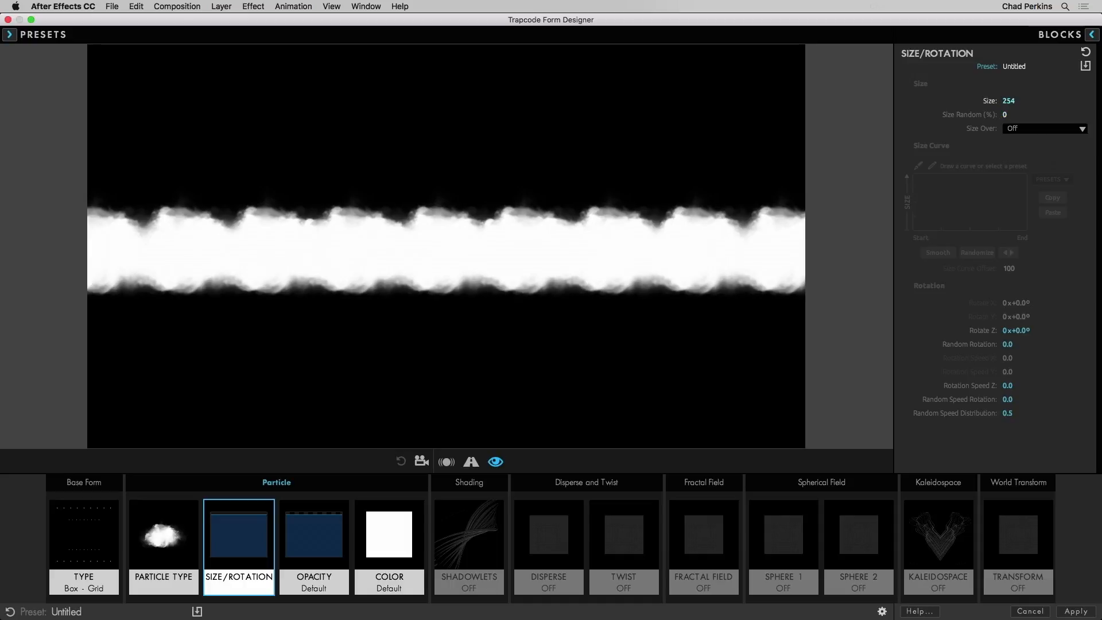
left_click(1004, 115)
type("47")
key("Return")
left_click_drag(1033, 115, 1048, 115)
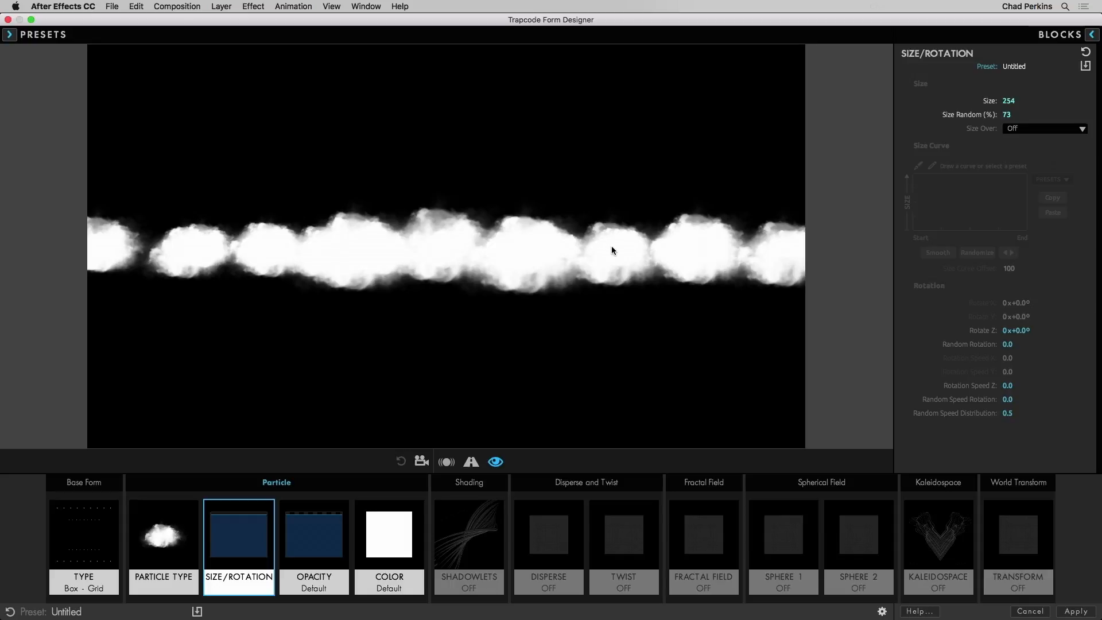
- Set the particles' opacity randomness to 32%
left_click(304, 541)
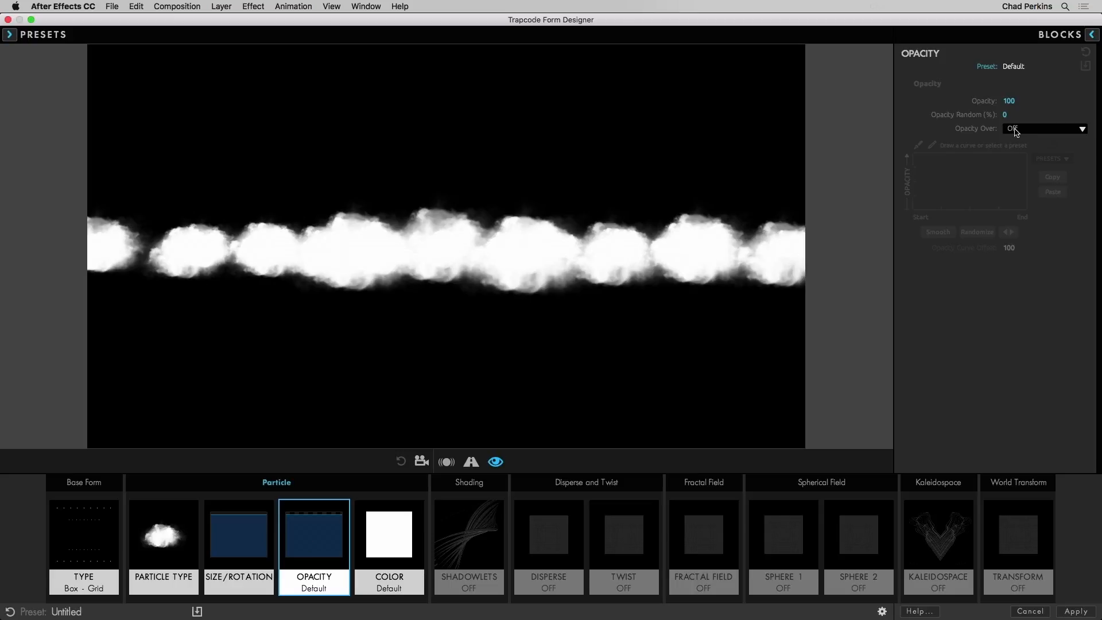
left_click_drag(1004, 115, 1006, 115)
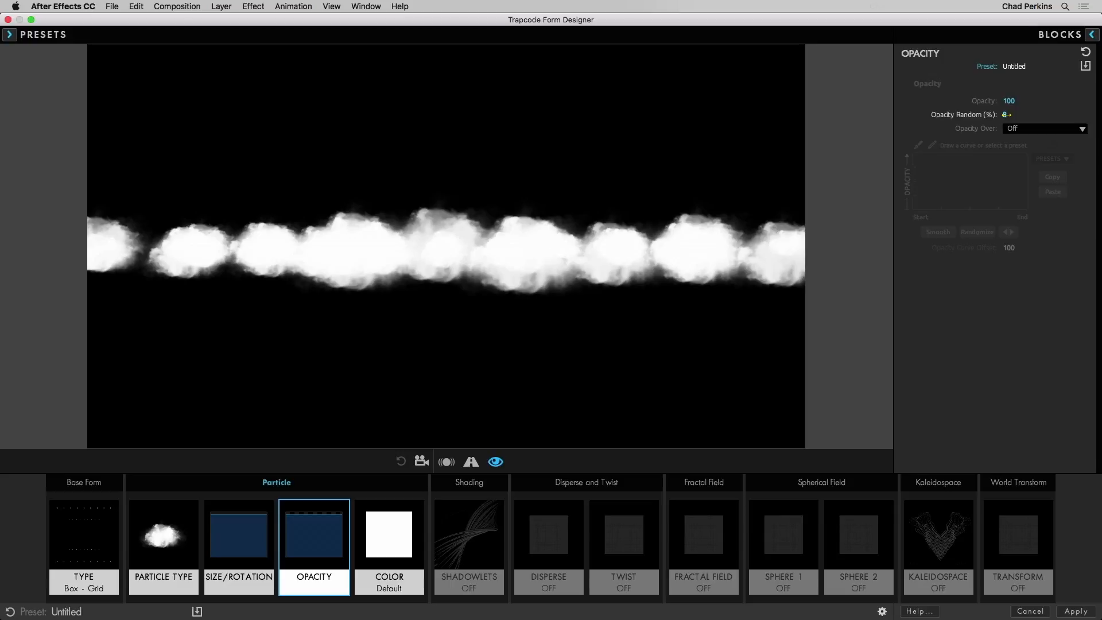
left_click_drag(1007, 115, 1009, 114)
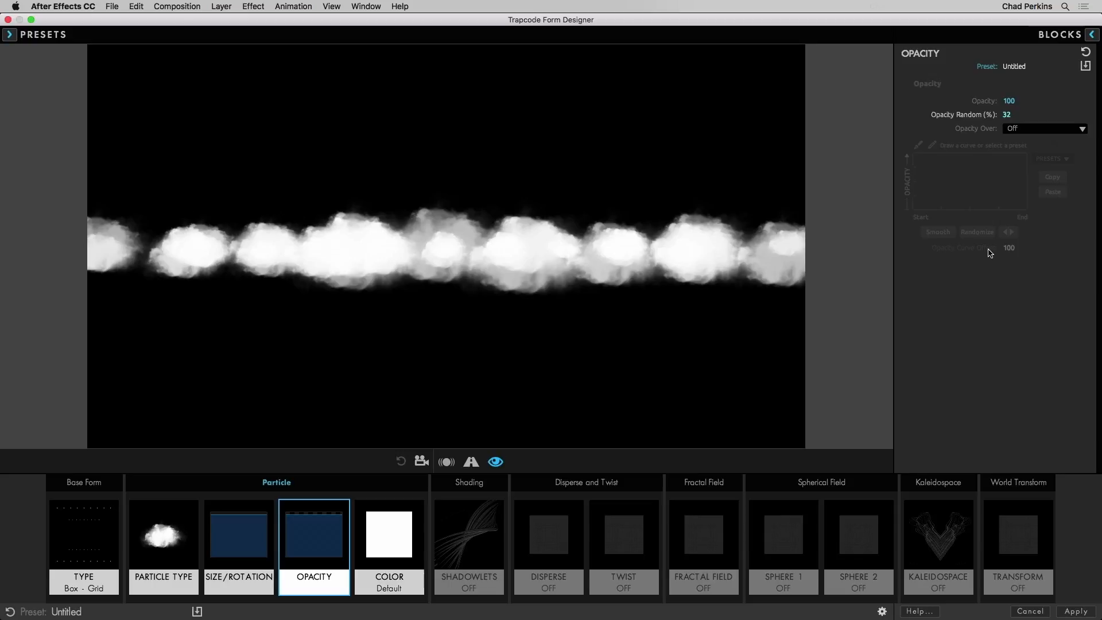
- Set the Fractal Field's X Displace to 253 and its Flow Evolution to 0
left_click(724, 542)
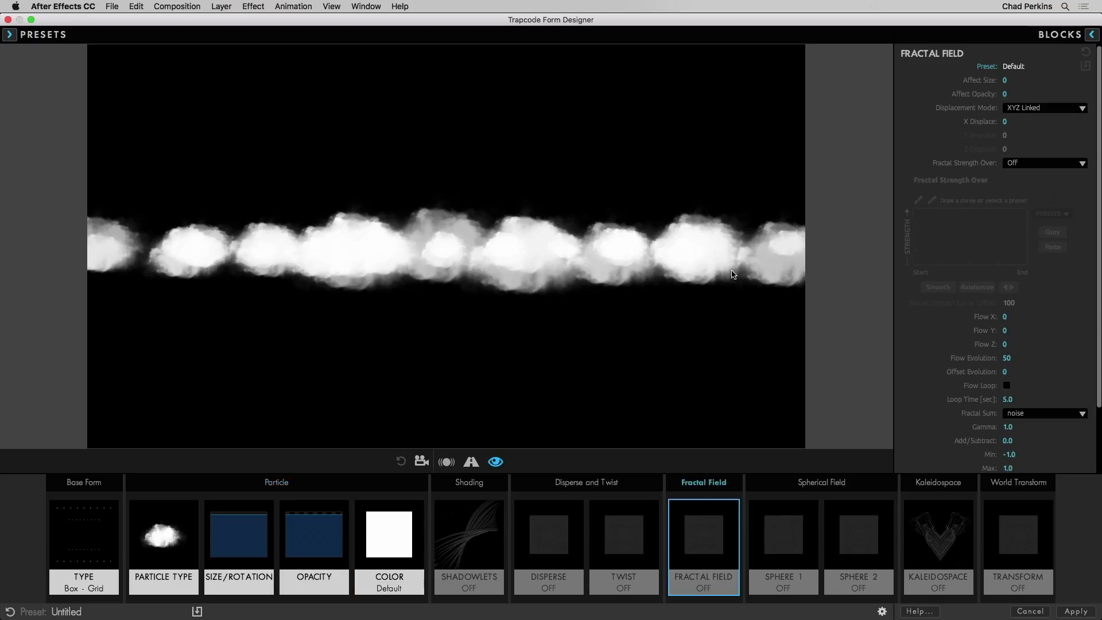
mouse_move(1003, 122)
left_mouse_down()
mouse_move(1101, 122)
mouse_move(1003, 122)
left_mouse_up()
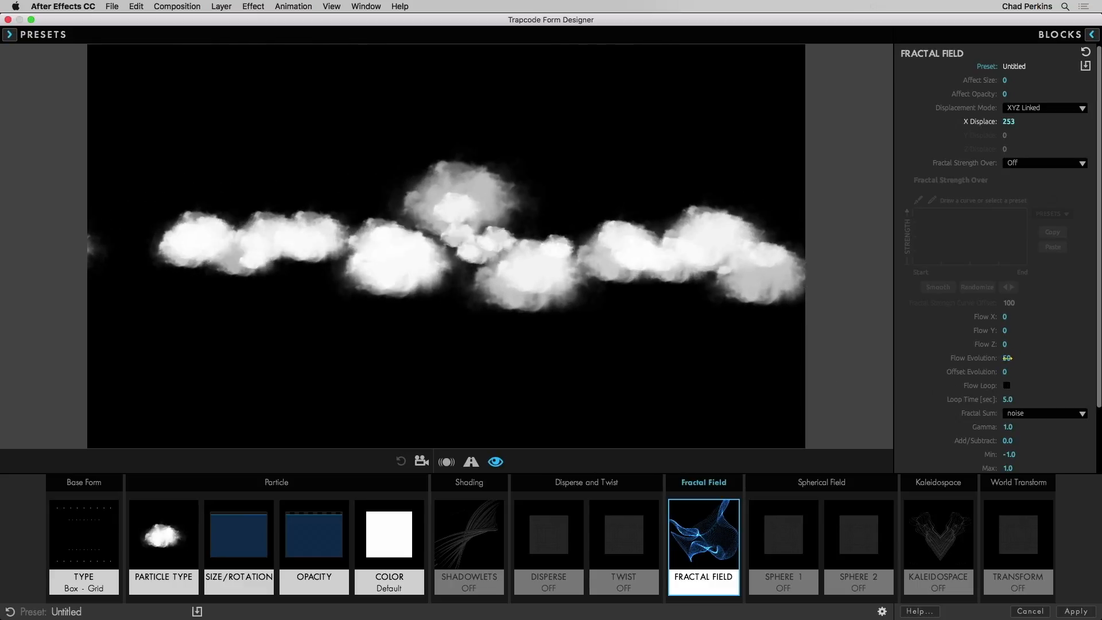
left_click(1008, 358)
type("0")
key("Return")
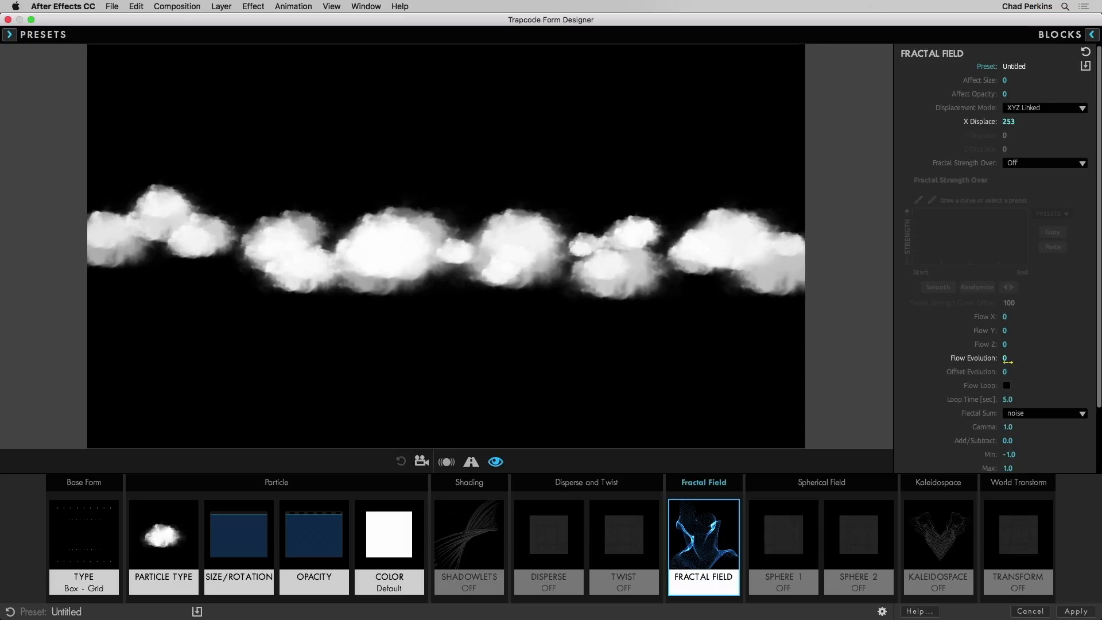
- Set the Fractal Field's Flow Evolution to 2
left_click(1004, 358)
left_click(930, 358)
left_click(1004, 358)
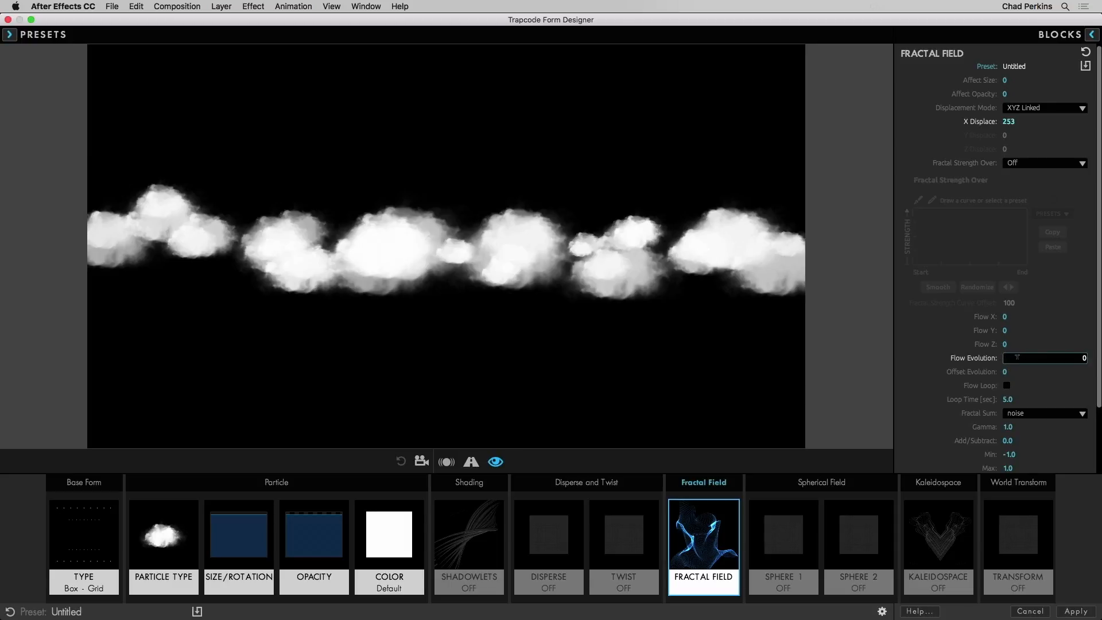
type("2")
key("Return")
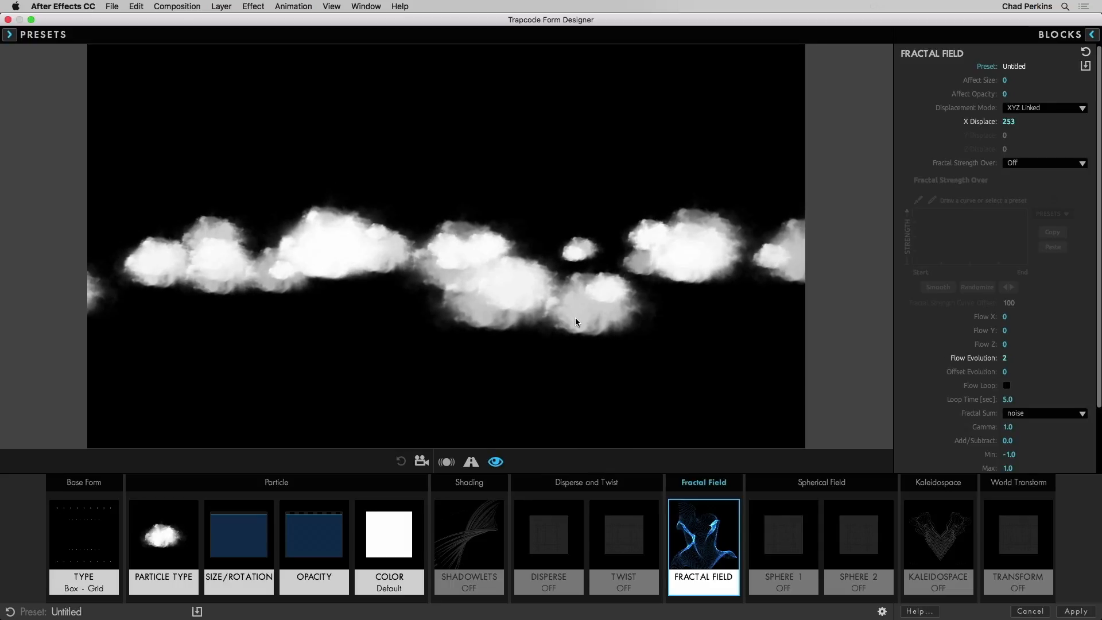
- Examine the drifting cloud particles from several angles and distances using the preview camera
left_click(421, 461)
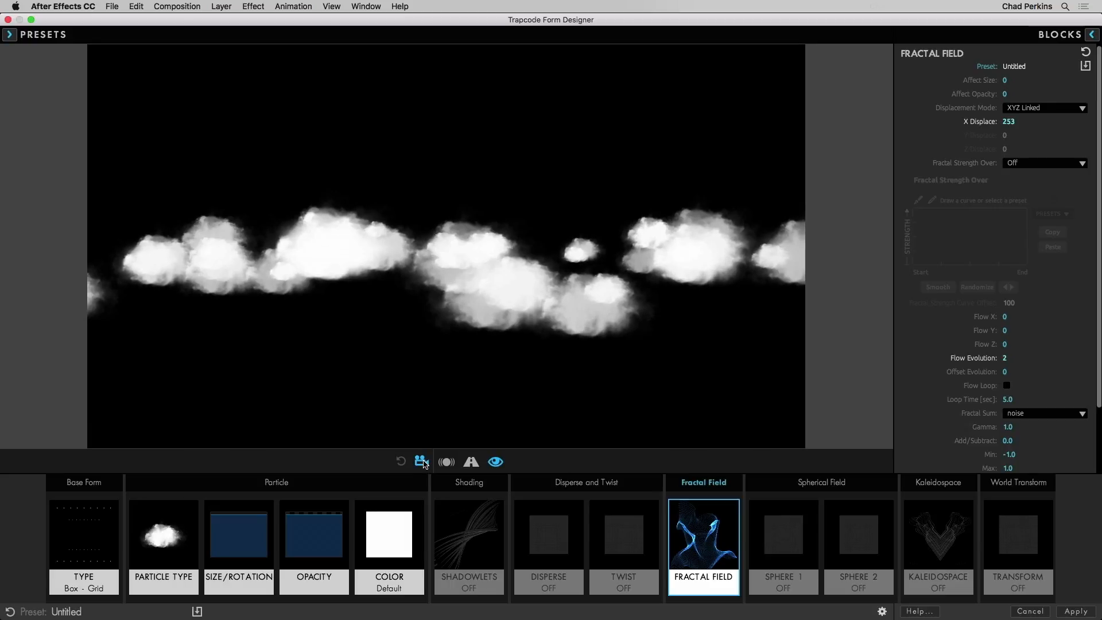
left_click_drag(445, 292, 451, 294)
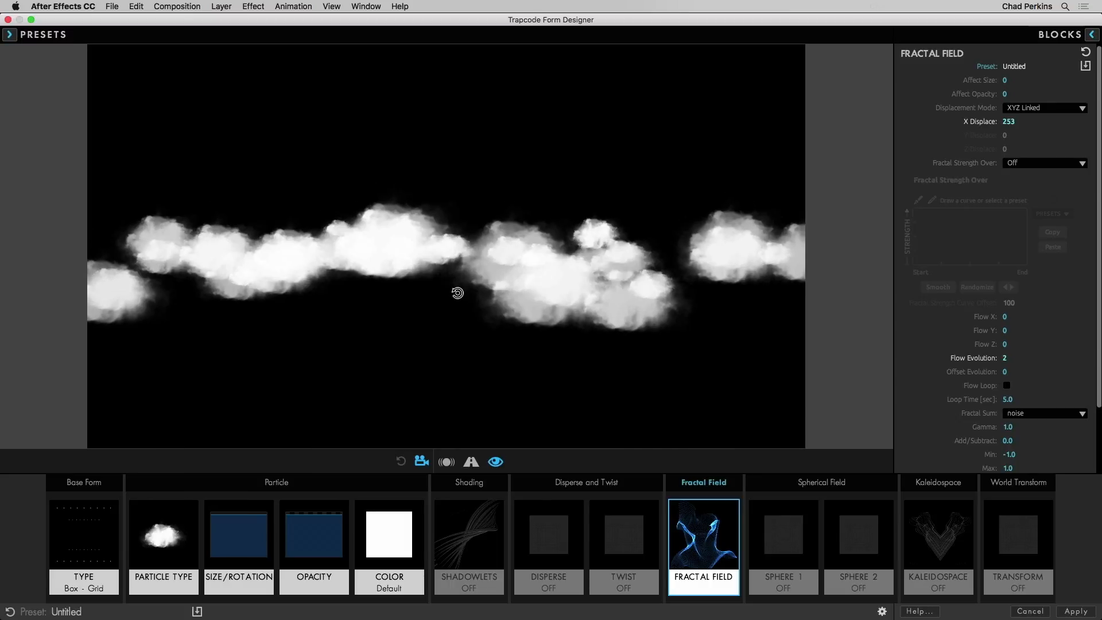
left_click_drag(457, 293, 458, 293)
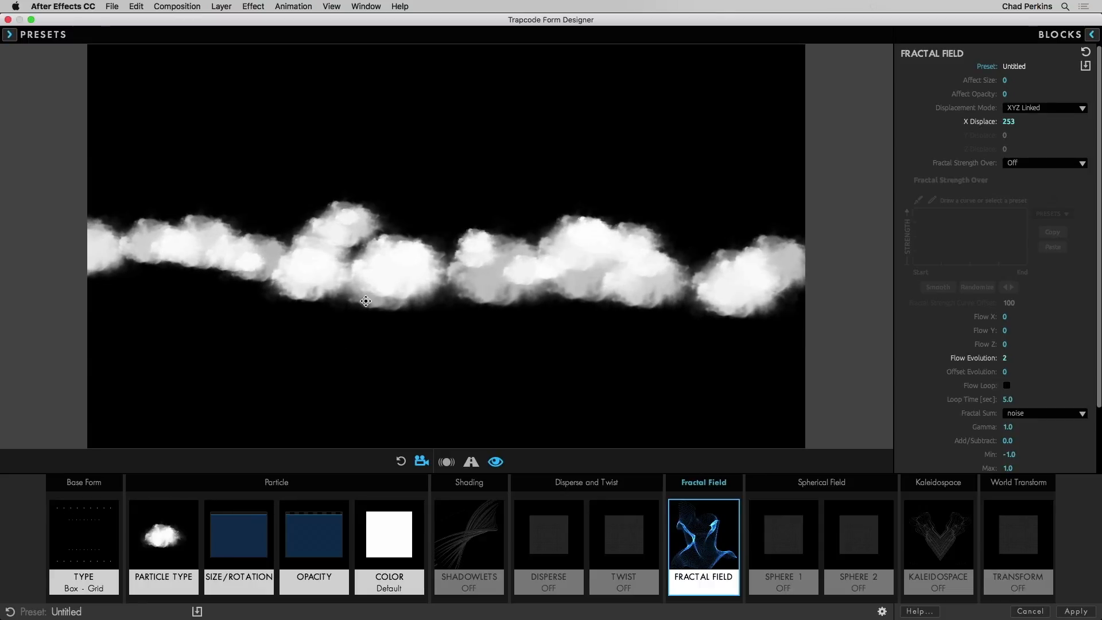
left_click_drag(424, 300, 395, 299)
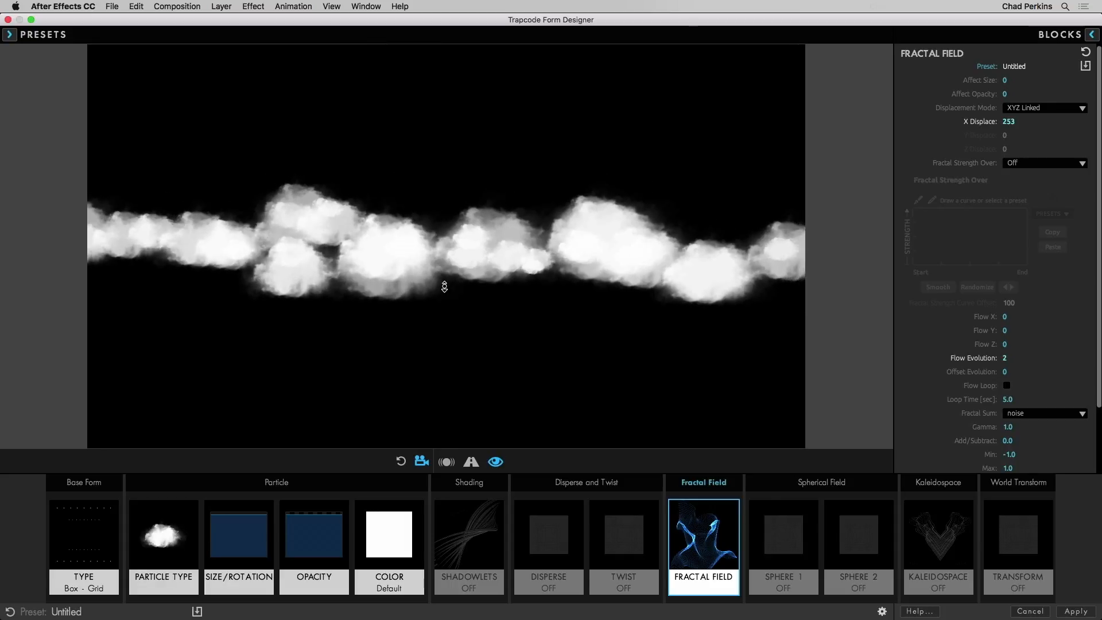
left_click_drag(441, 231, 432, 201)
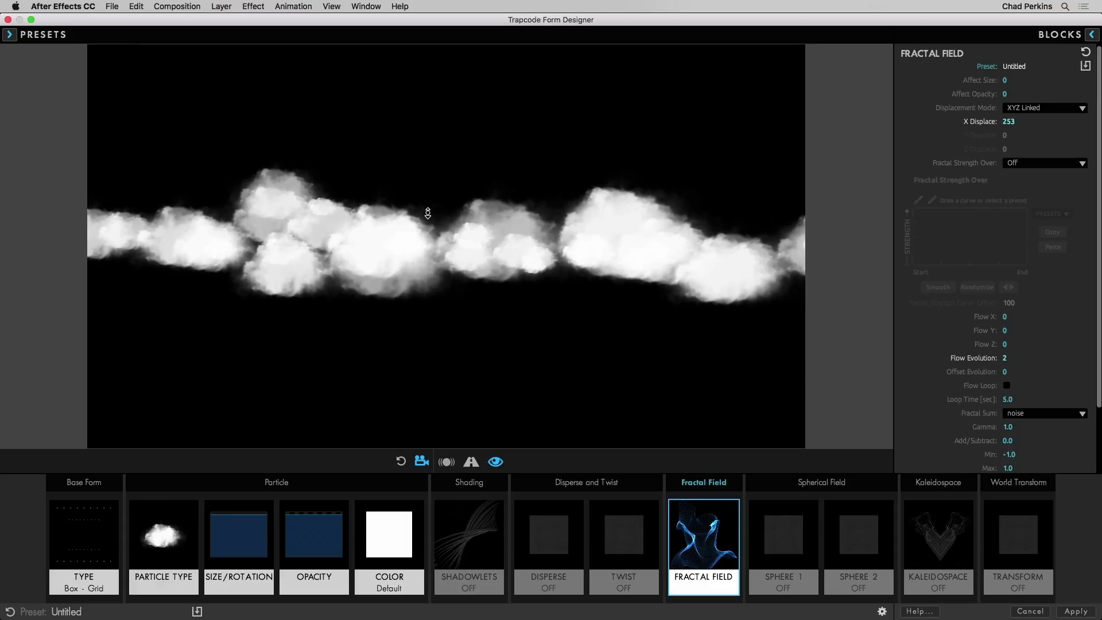
- Change the Icosa Spheres preset's particle type to Textured Polygon Colorize and orbit the camera around the form
left_click(172, 548)
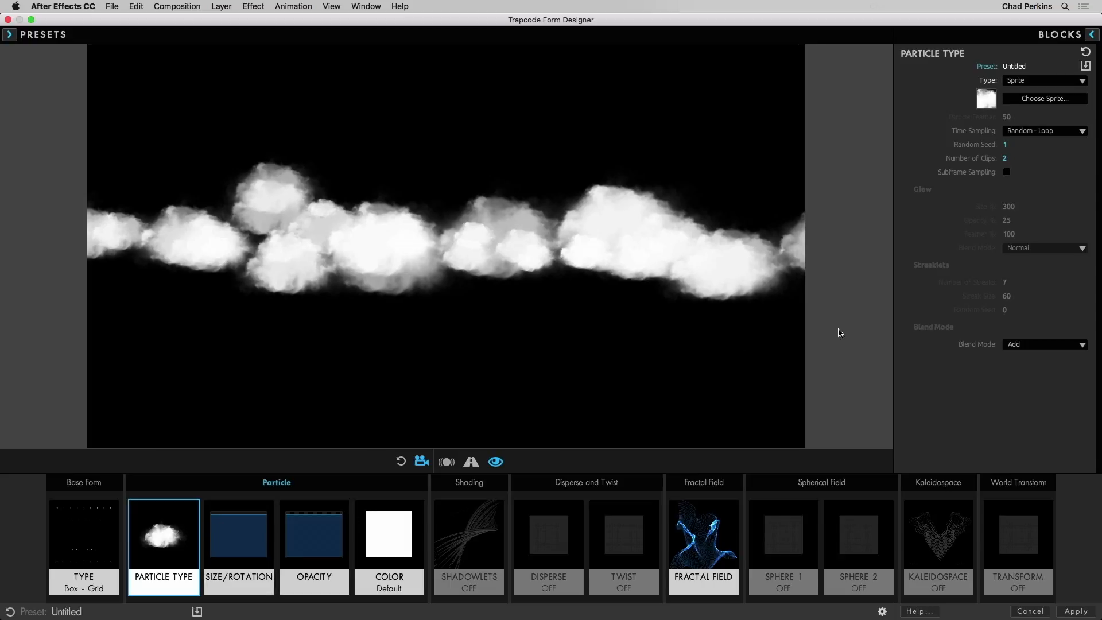
left_click(1036, 81)
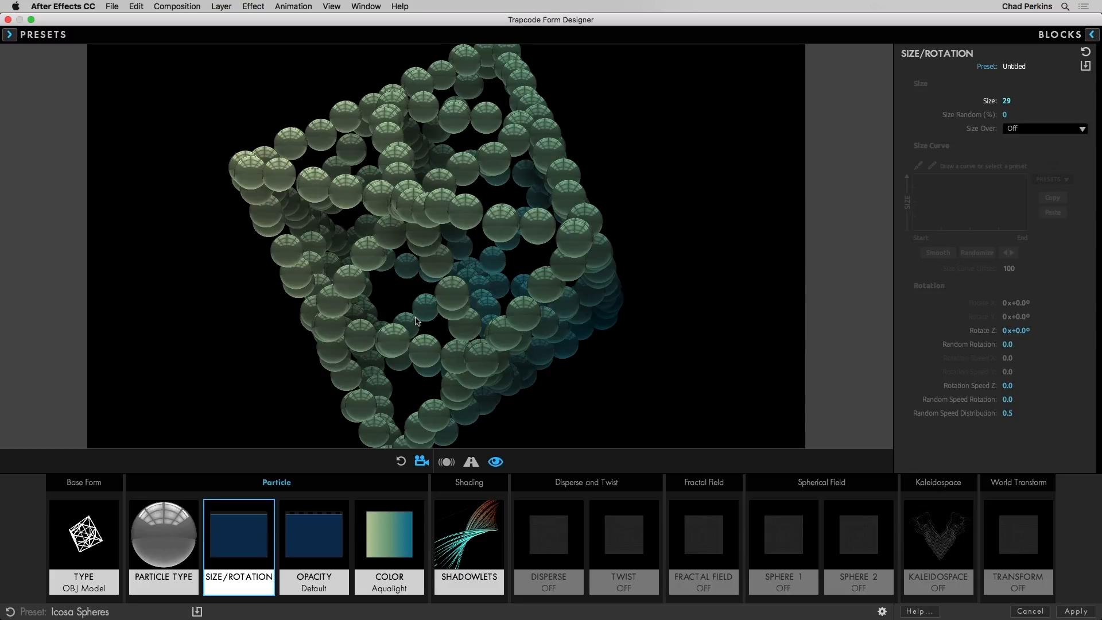
left_click_drag(408, 315, 504, 316)
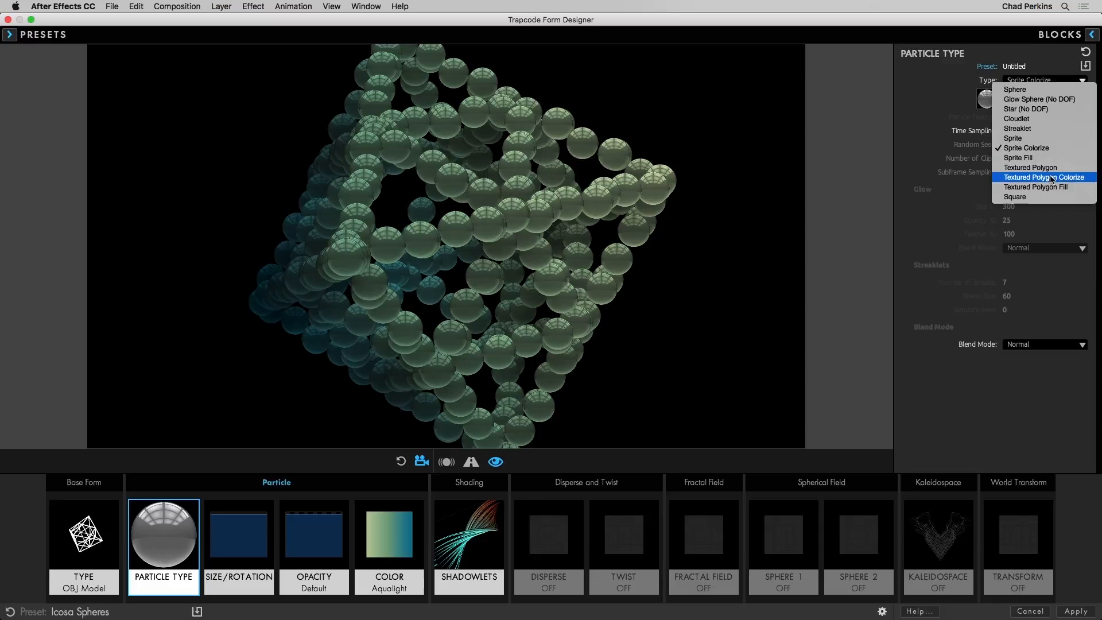
left_click(1051, 179)
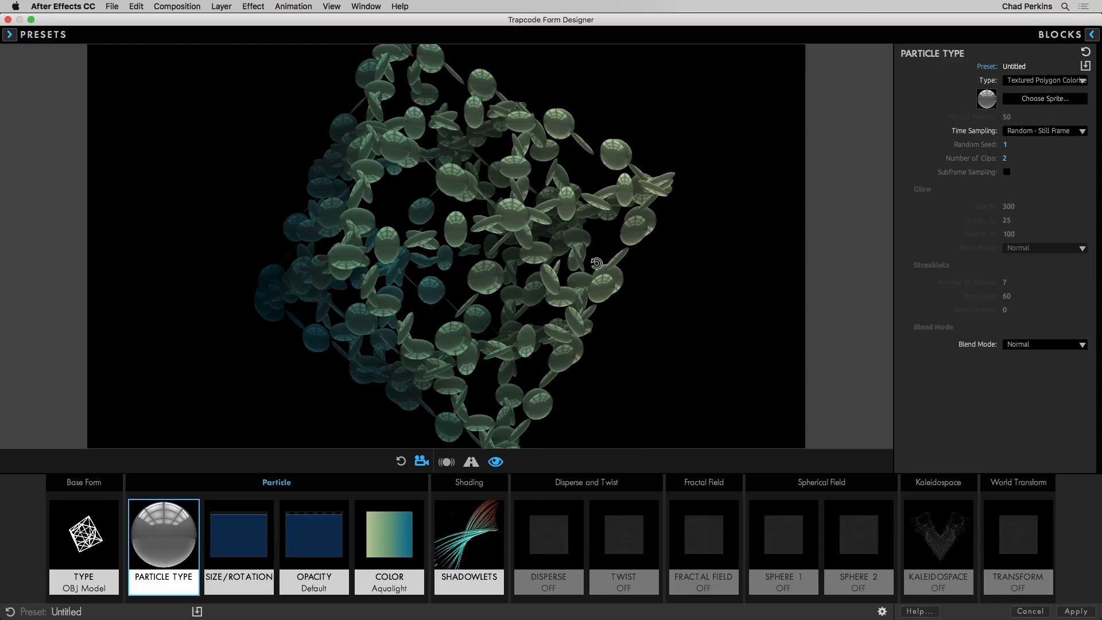
left_click_drag(432, 252, 464, 249)
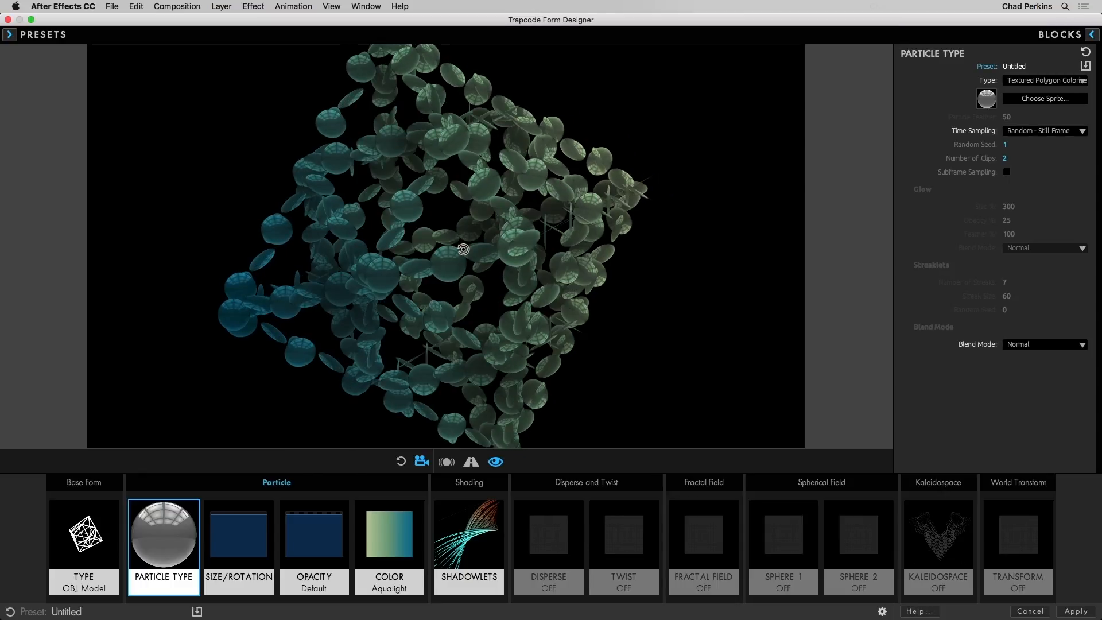
left_click(1045, 80)
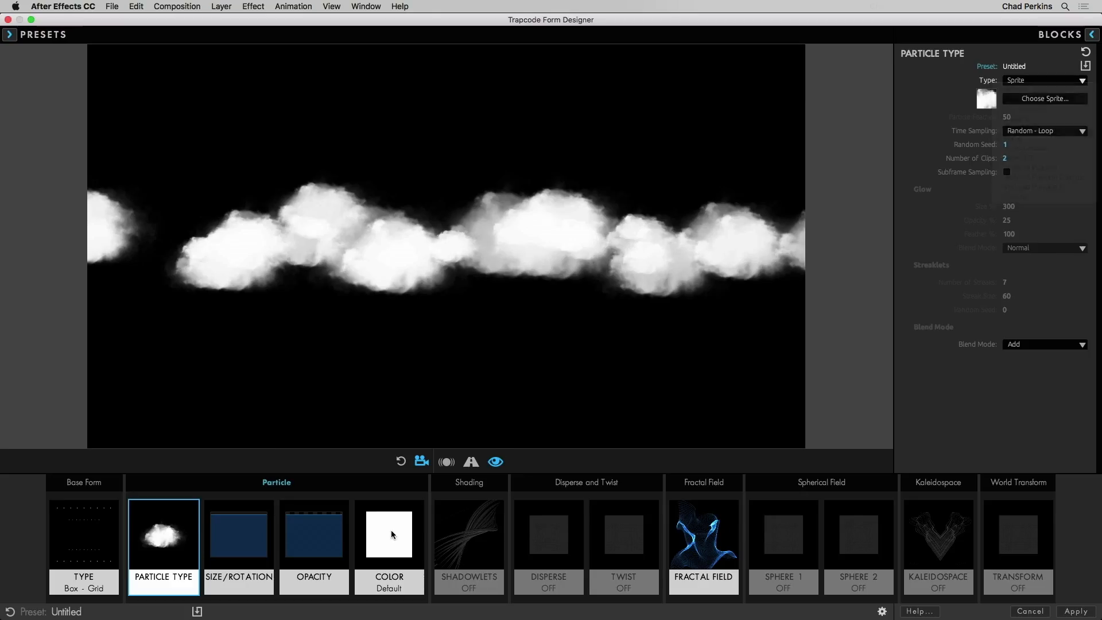
- Apply the Neon Noir color preset to the cloud particles
left_click(393, 536)
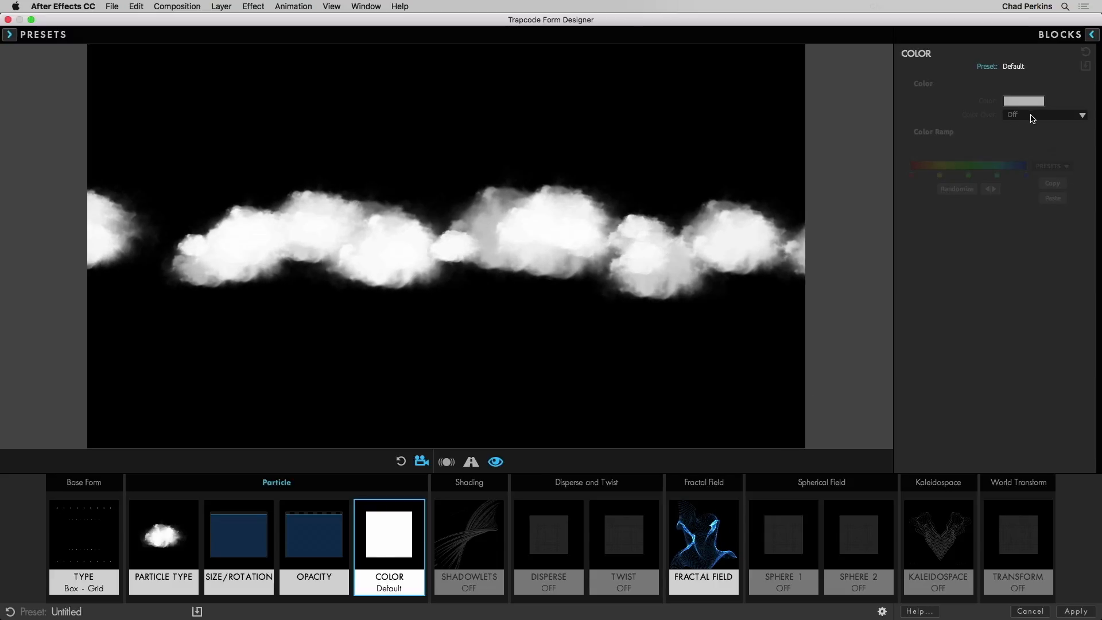
left_click(1012, 67)
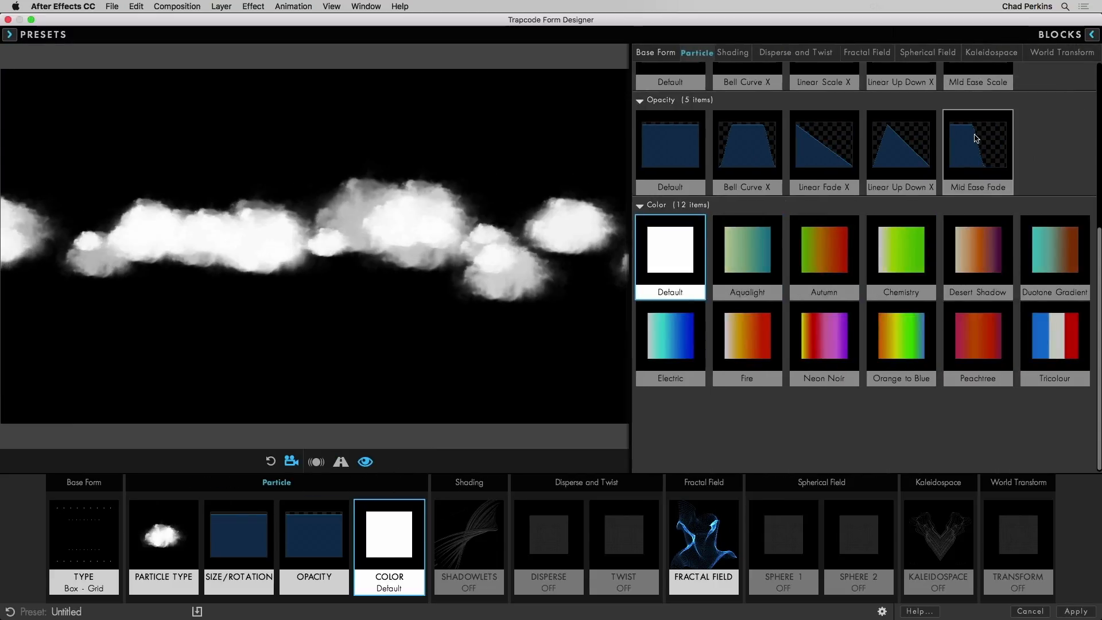
left_click(817, 346)
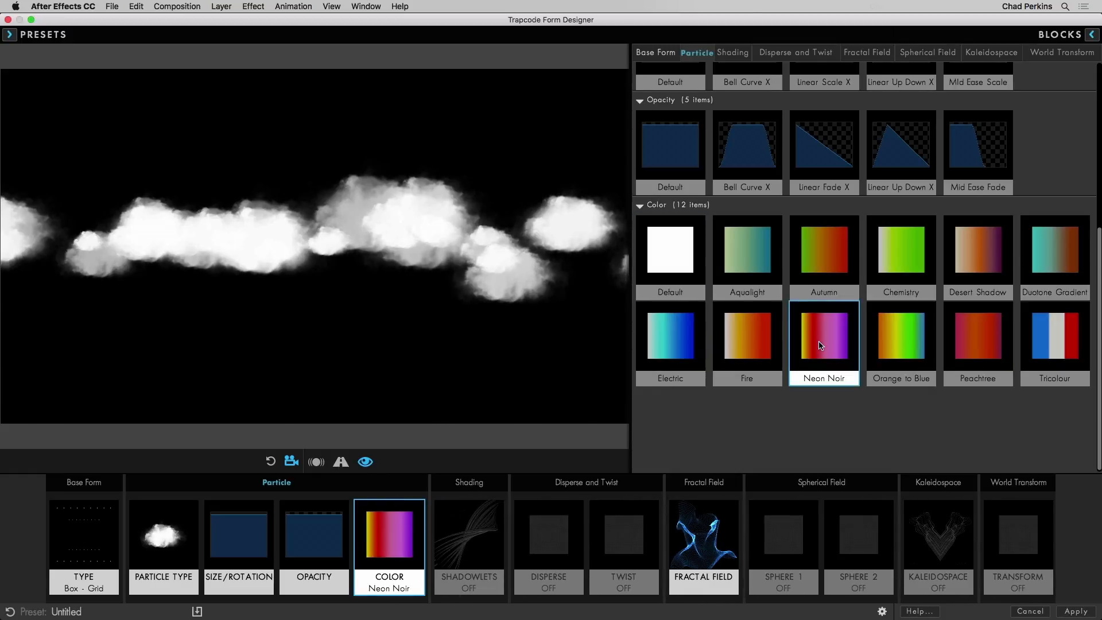
- Change the cloud particles' type to Sprite Colorize
left_click(163, 540)
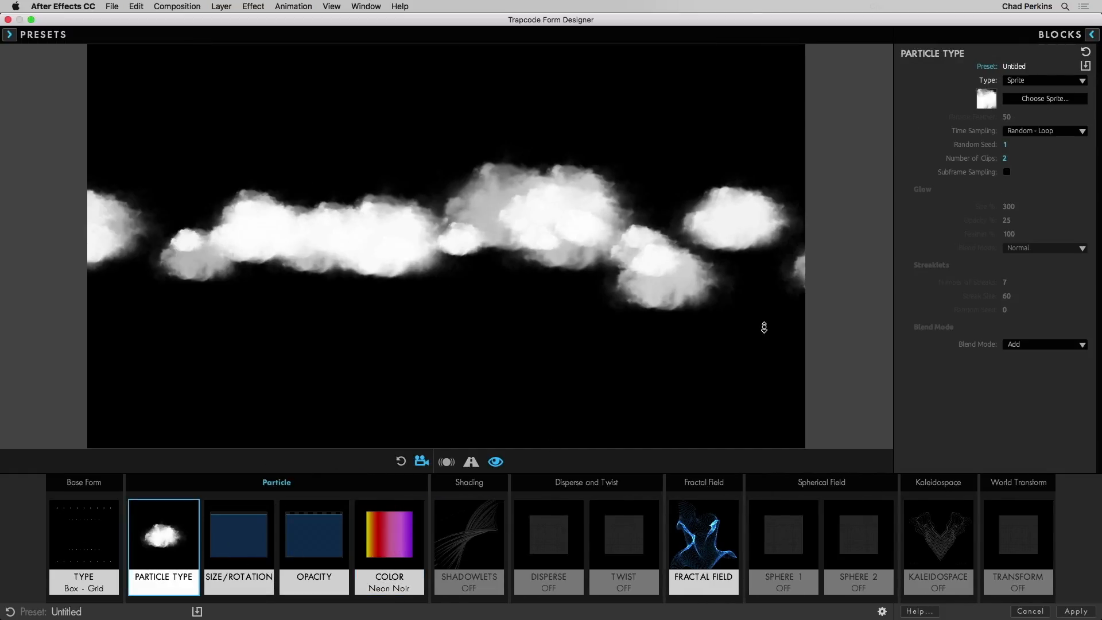
left_click(1034, 82)
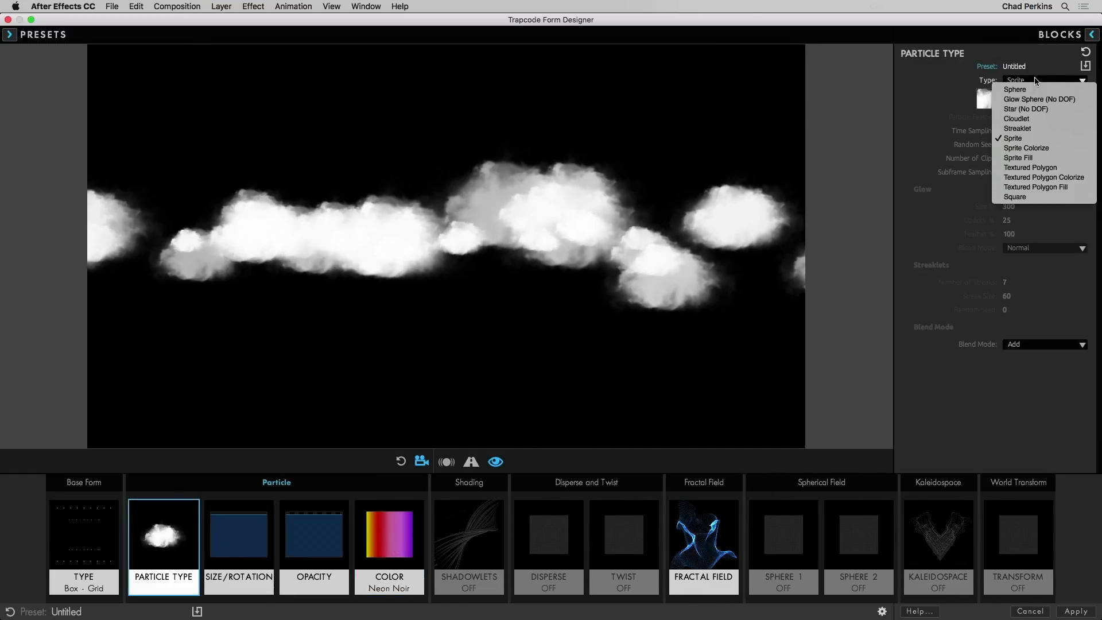
left_click(1048, 147)
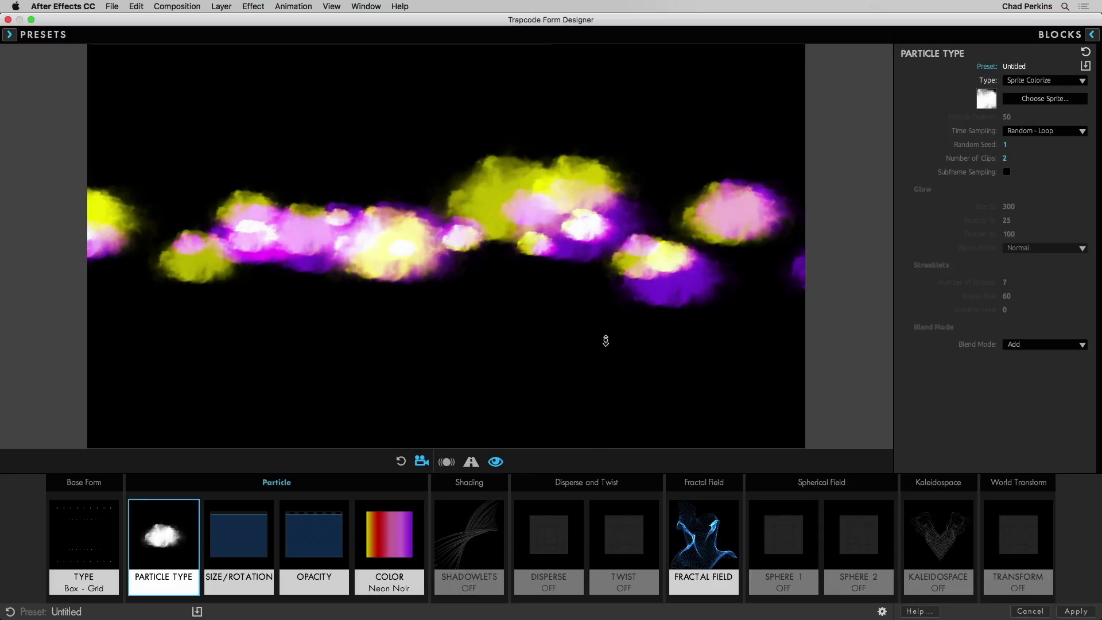
left_click(1060, 81)
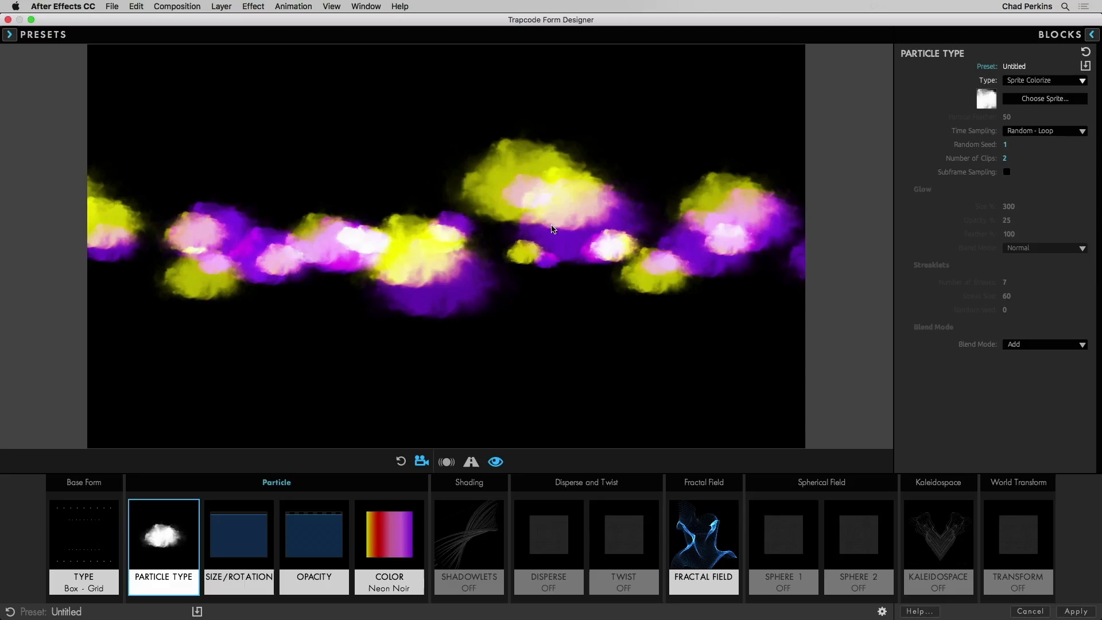
- Browse the sprite library without choosing a sprite, and leave the Designer without applying its changes
left_click(1042, 100)
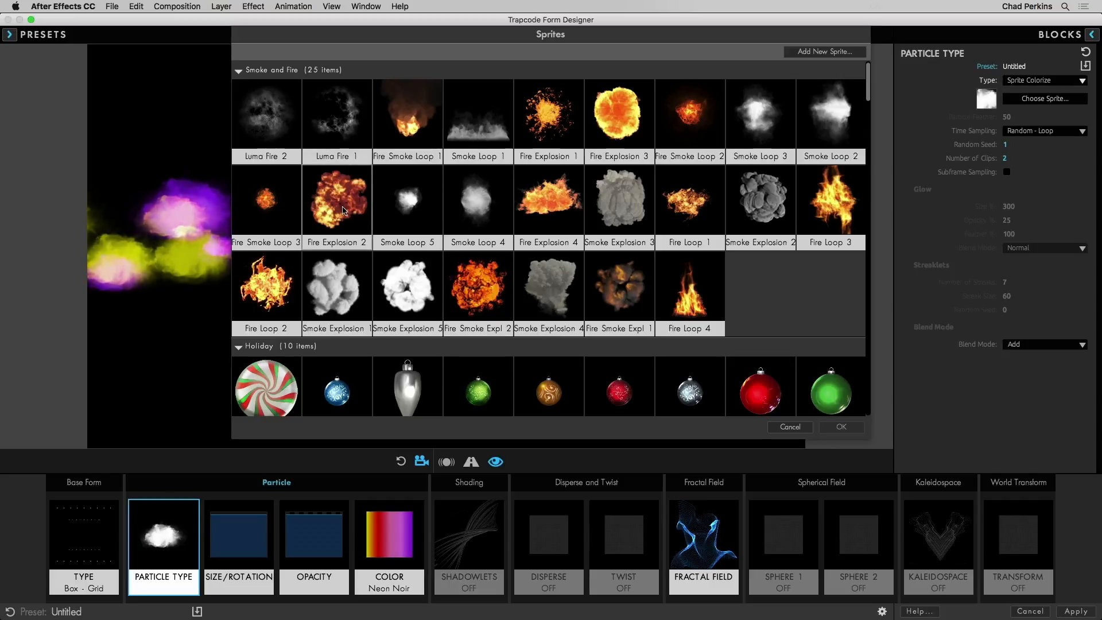
left_click(784, 427)
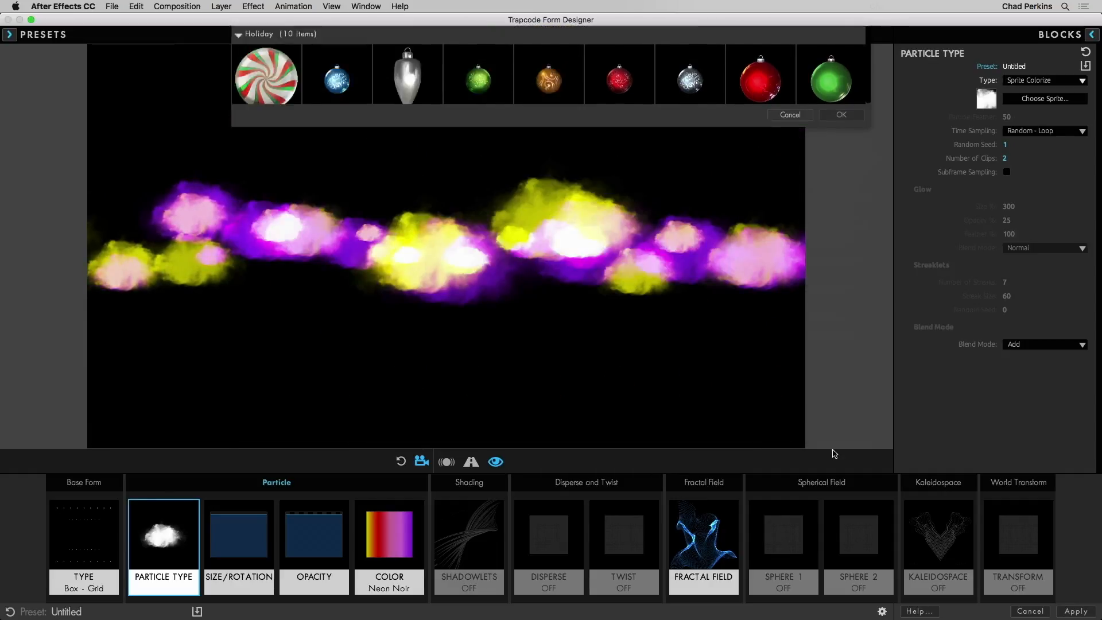
left_click(1030, 610)
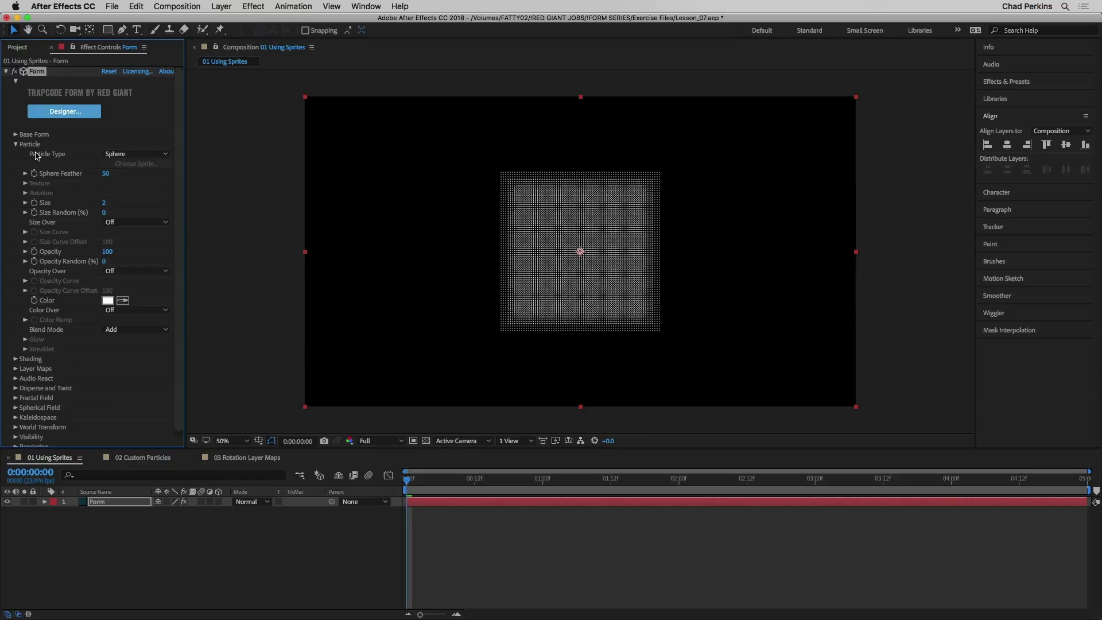
- Set the Form effect's Particle Type to Sprite and inspect its Texture settings
left_click(136, 153)
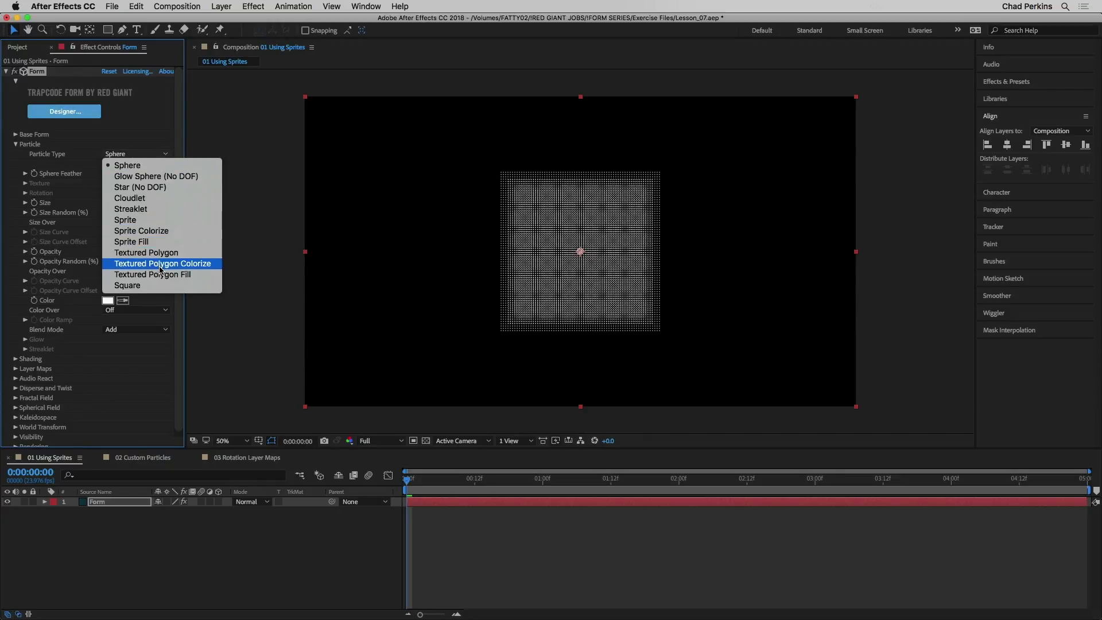
left_click(153, 221)
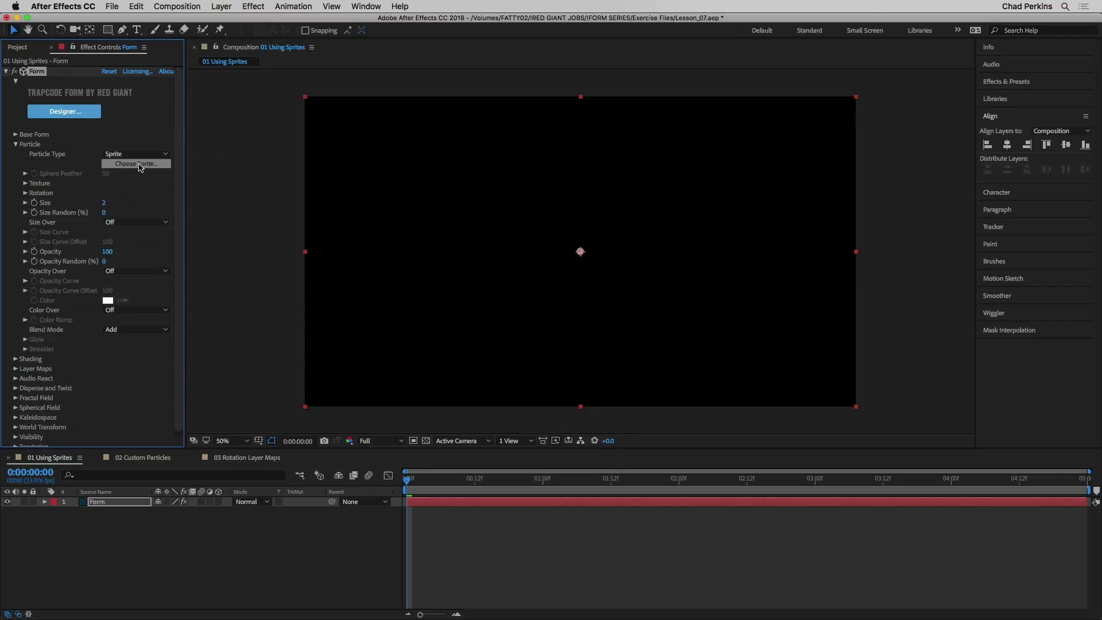
left_click(26, 183)
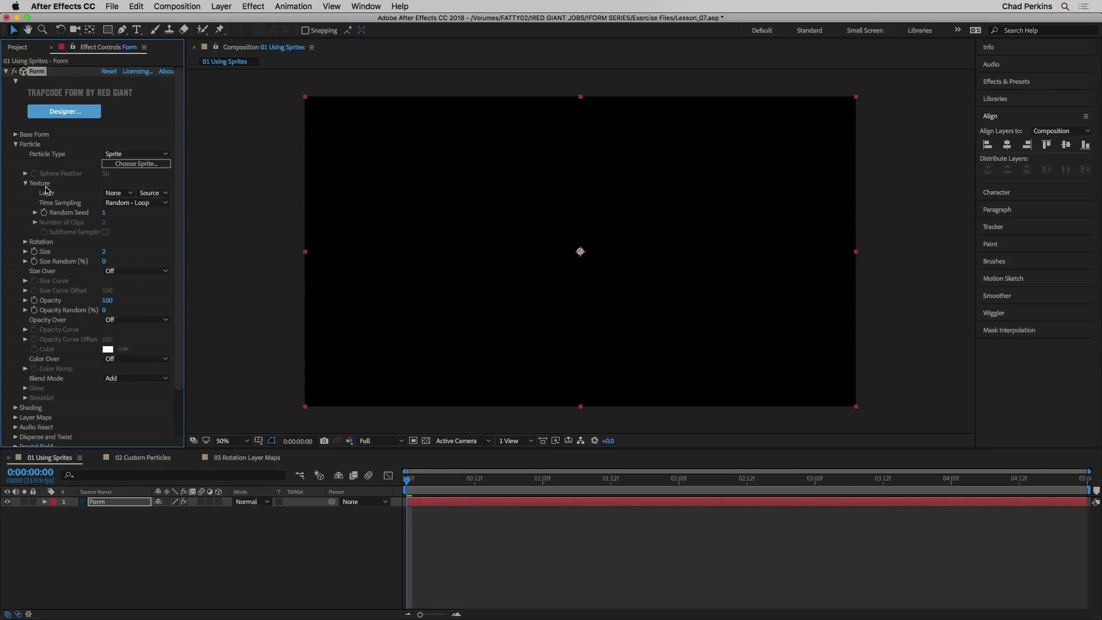
left_click(25, 184)
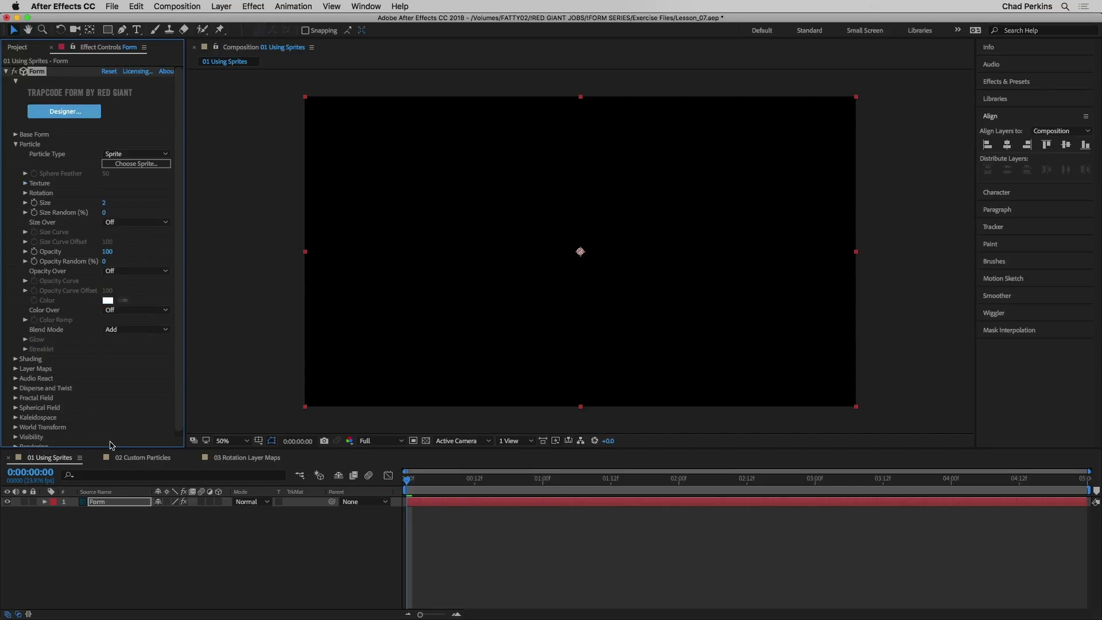
- Switch to the 02 Custom Particles composition and open its PRECOMP anim poly layer as a composition
left_click(143, 457)
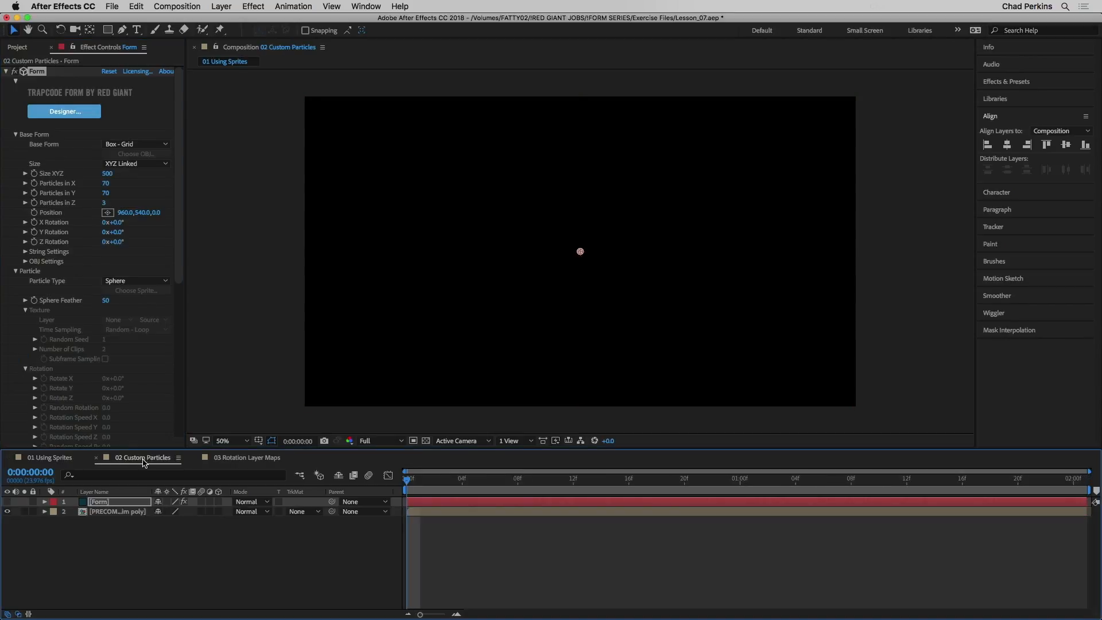
left_click(95, 512)
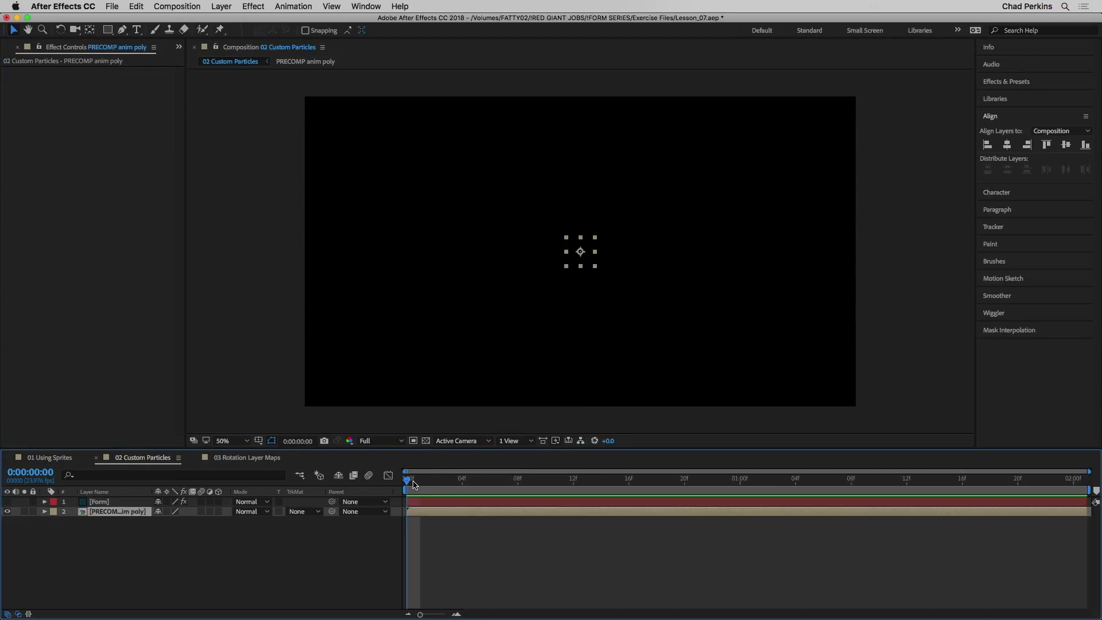
key("space")
key("space")
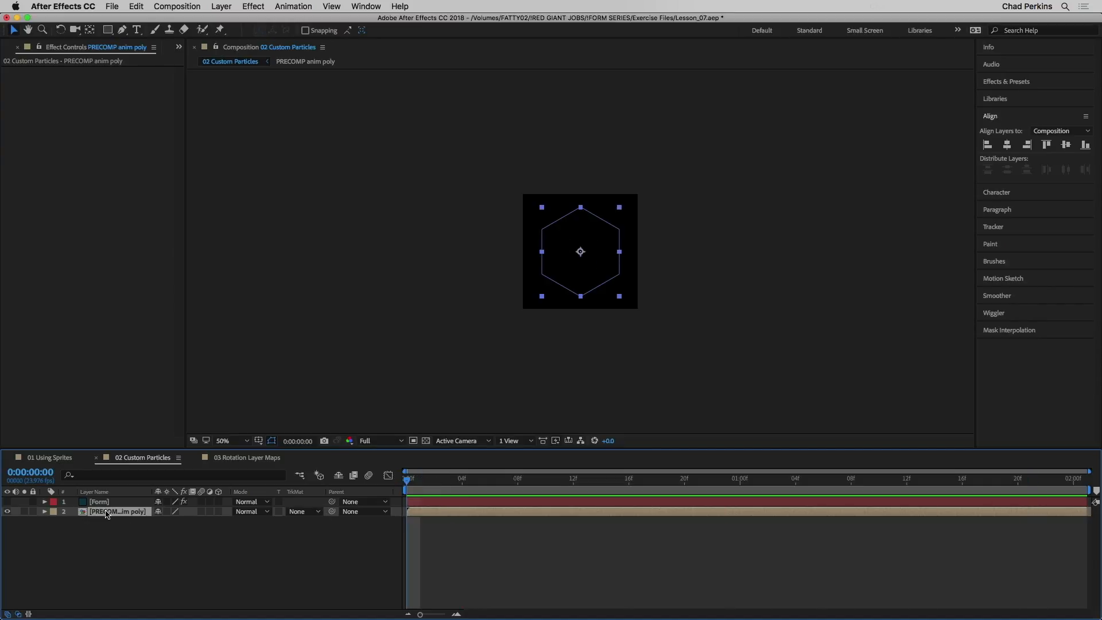
double_click(106, 512)
- Preview the anim poly hexagon animation and check the precomp's composition settings without changing them
key("space")
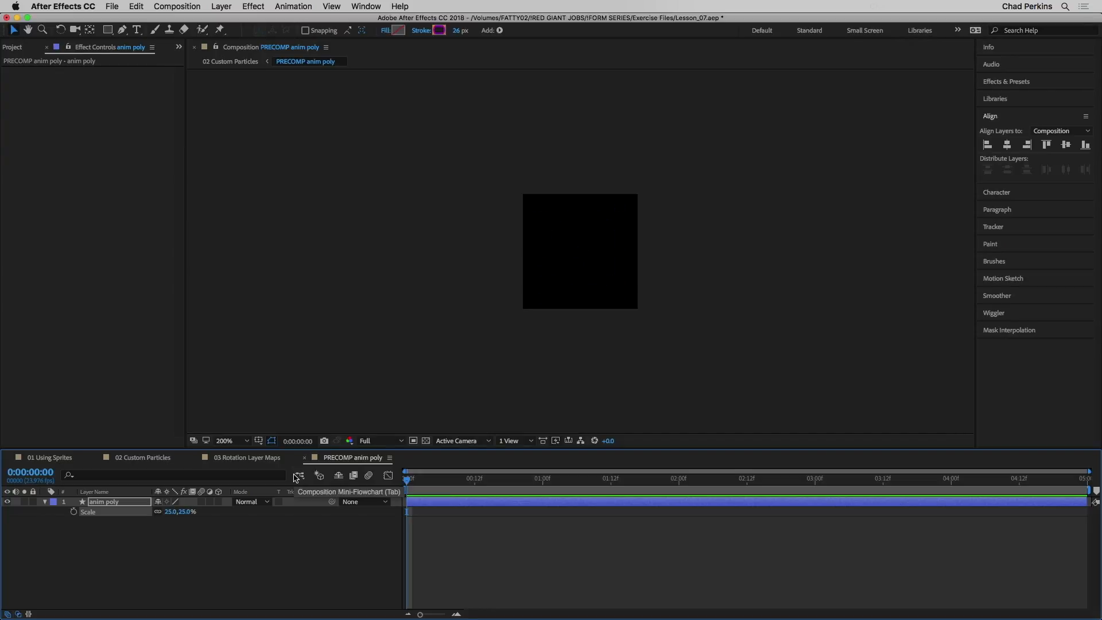
key("space")
key("space")
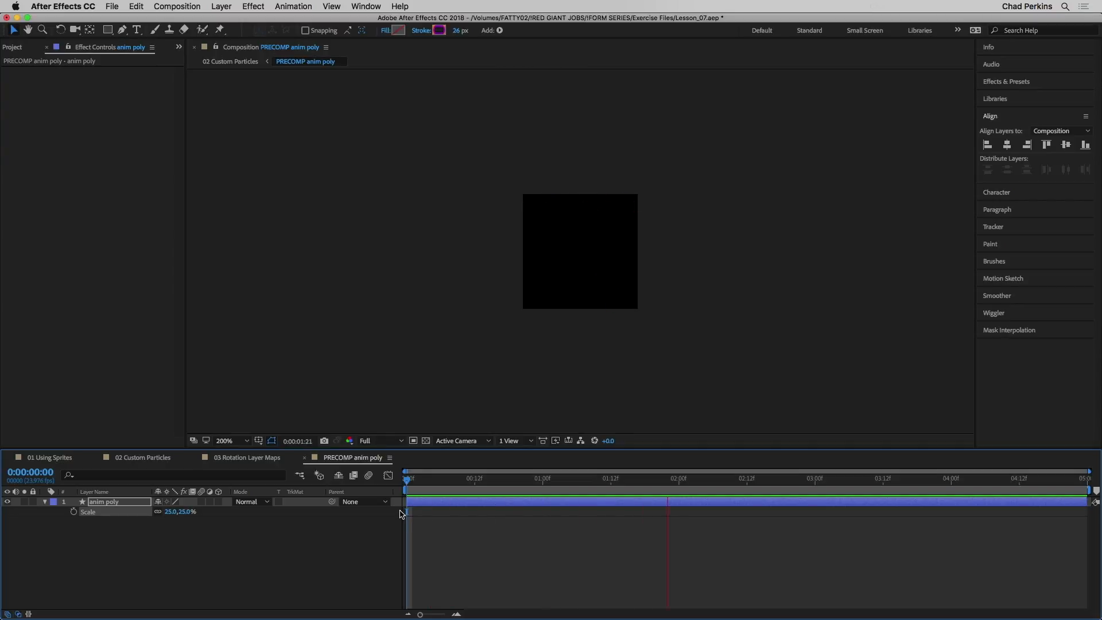
key("space")
key("comma")
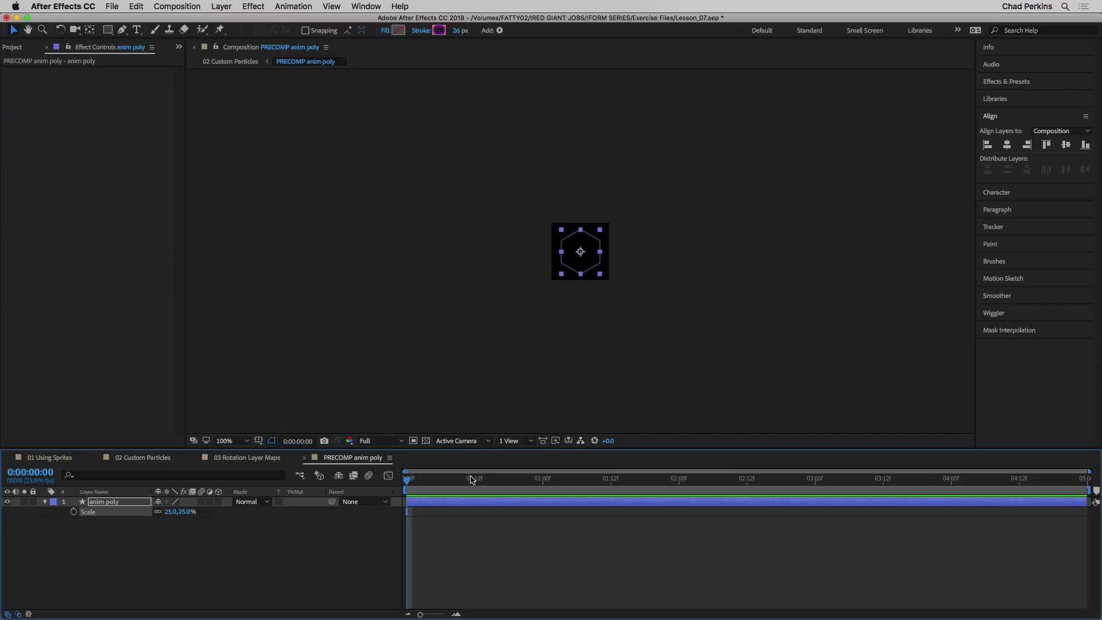
left_click(418, 484)
key("space")
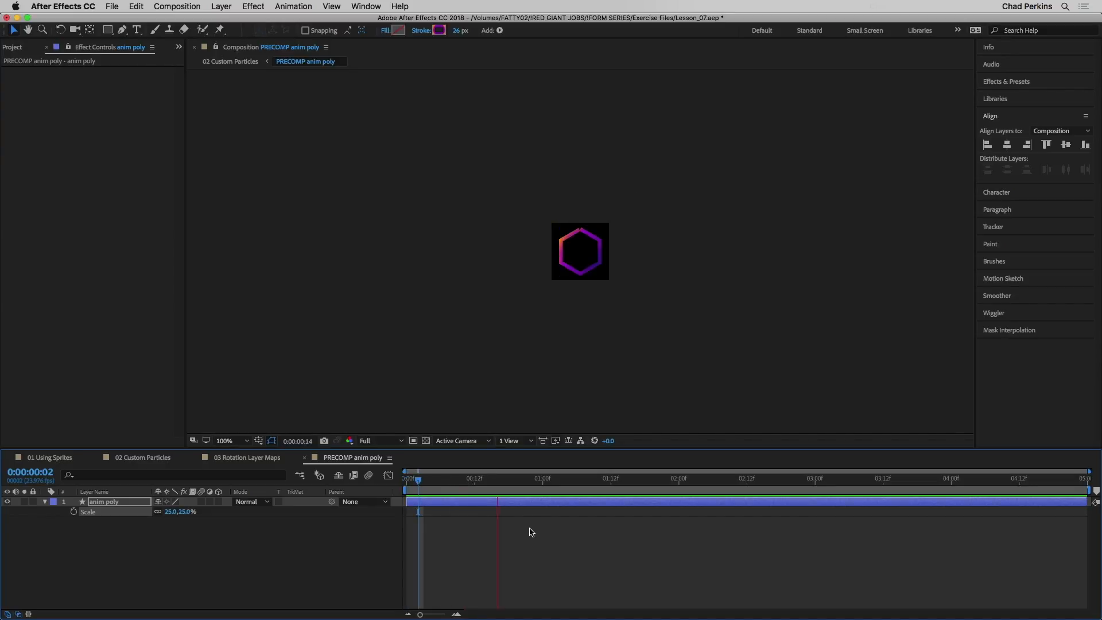
key("space")
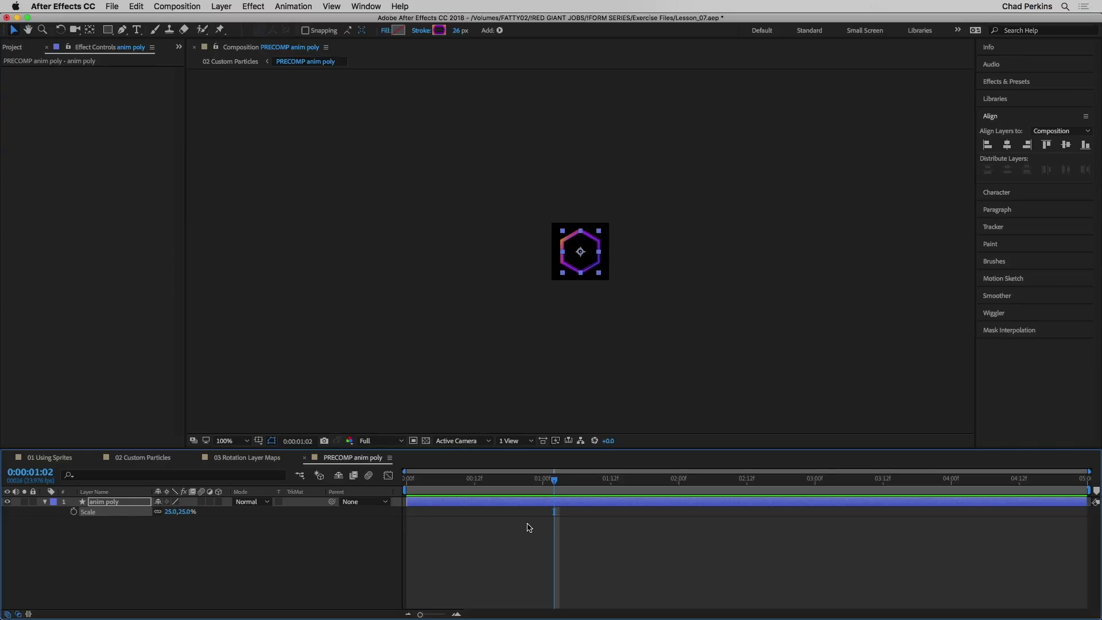
key("super+k")
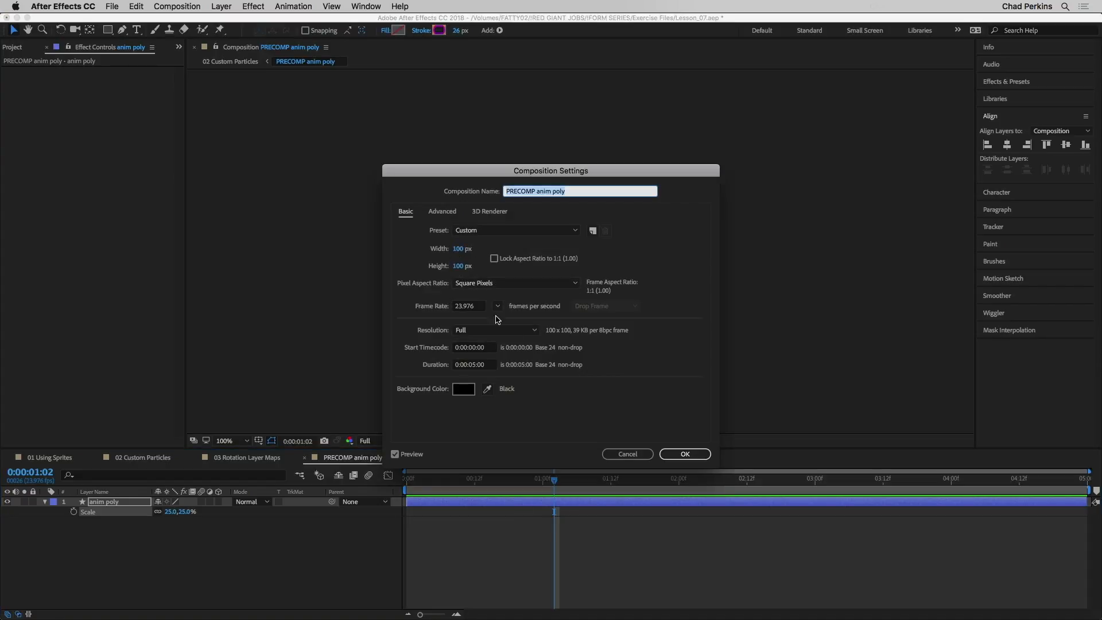
left_click(626, 454)
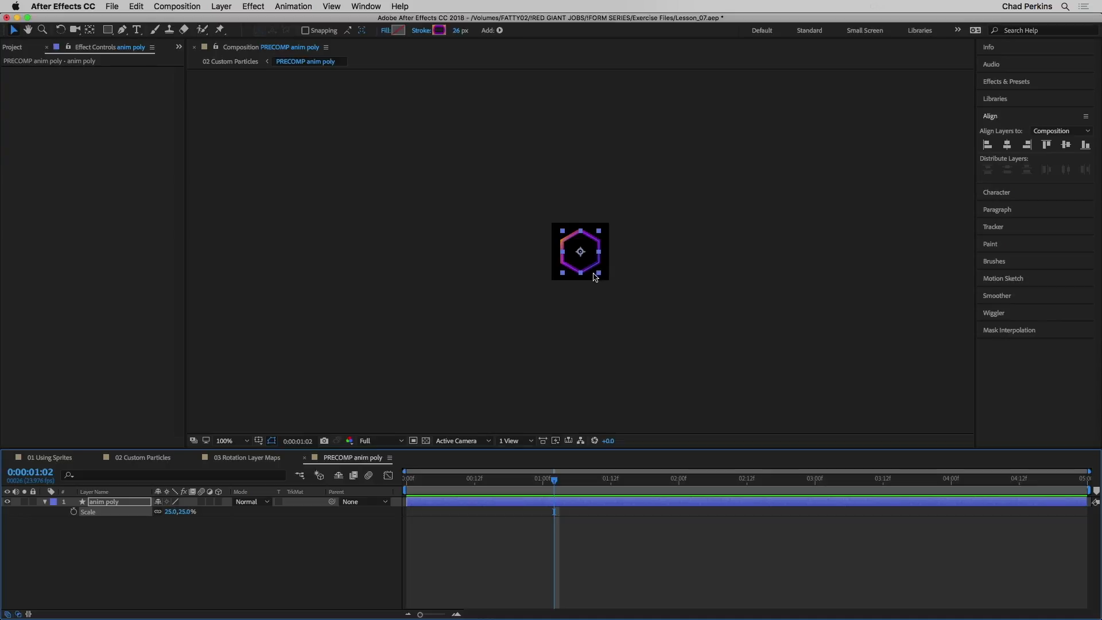
- Return to the 02 Custom Particles composition, hide the PRECOMP anim poly layer, and select and show the Form layer
left_click(133, 461)
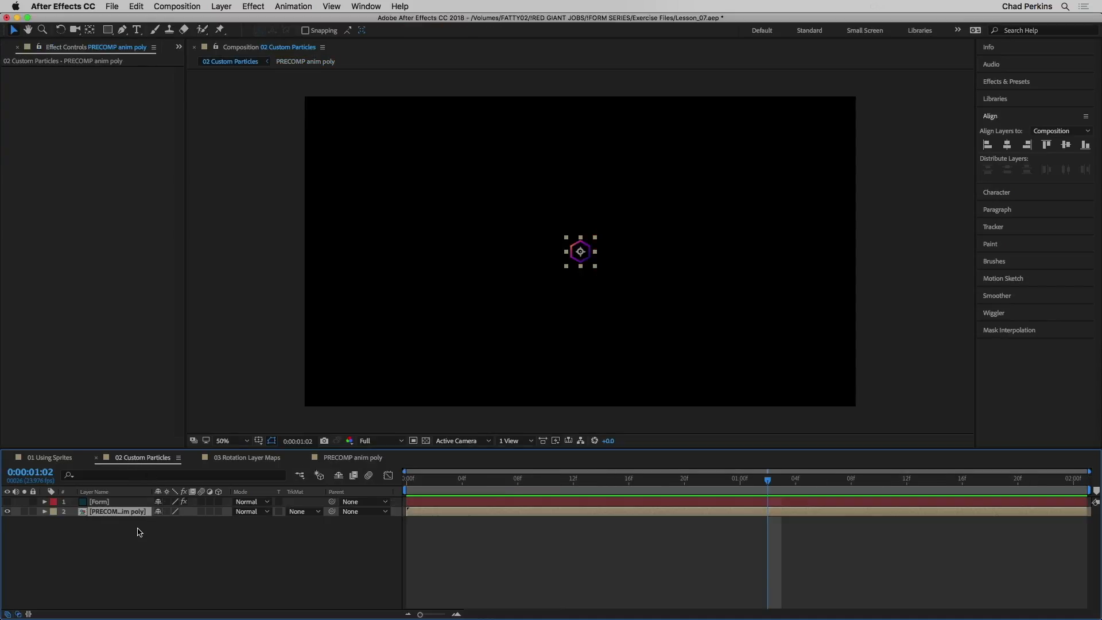
left_click(8, 515)
left_click(105, 502)
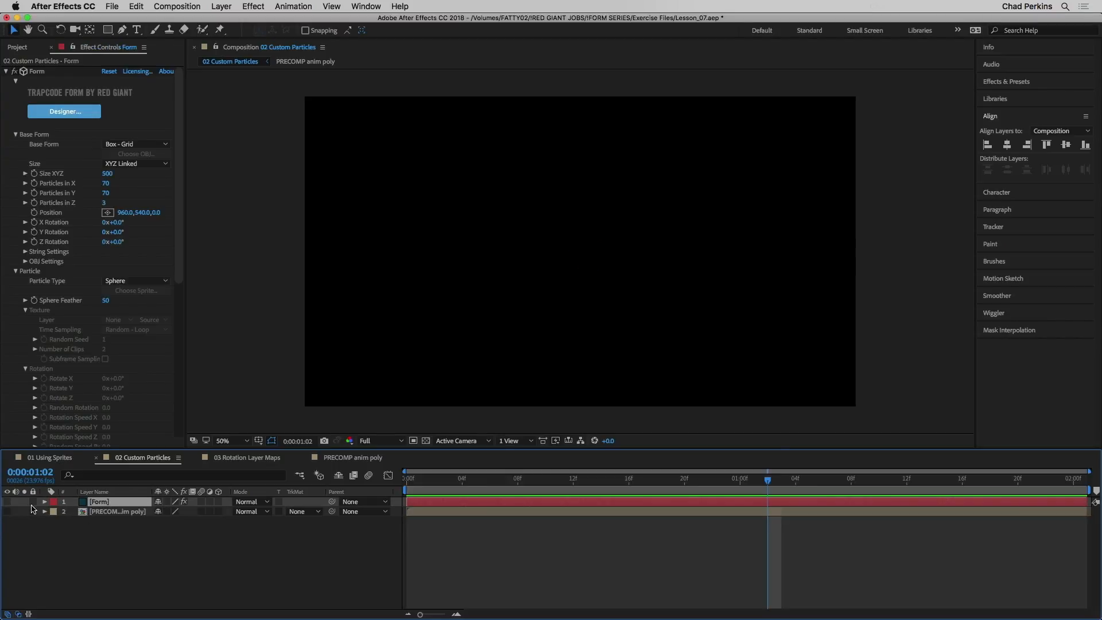
left_click(7, 503)
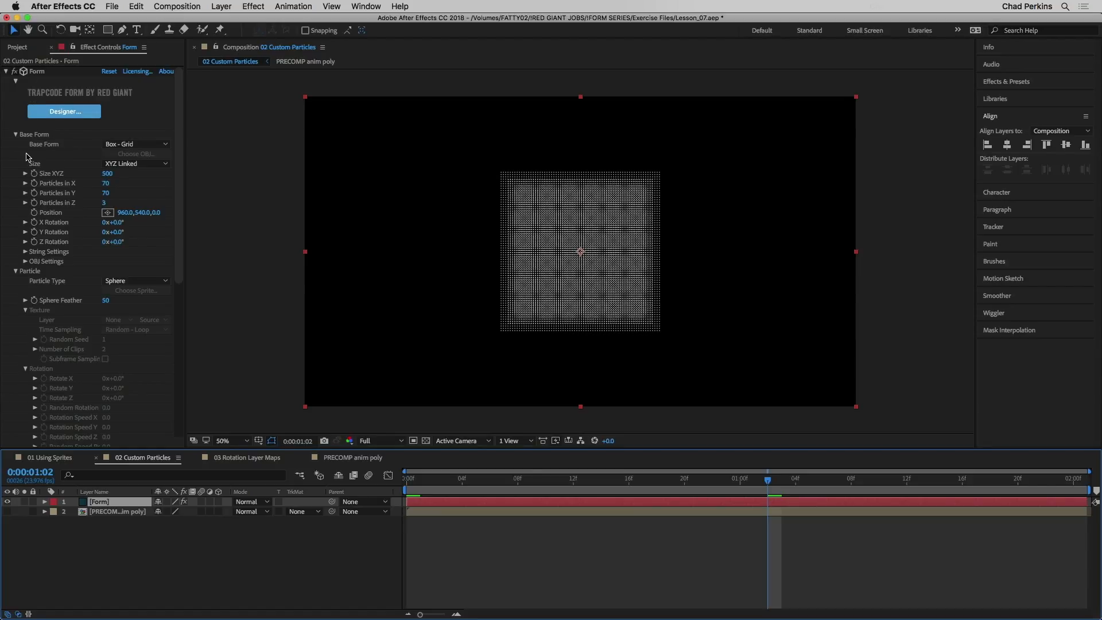
- Set the Form effect's Particle Type to Sprite and use the PRECOMP anim poly layer as its texture
left_click(16, 135)
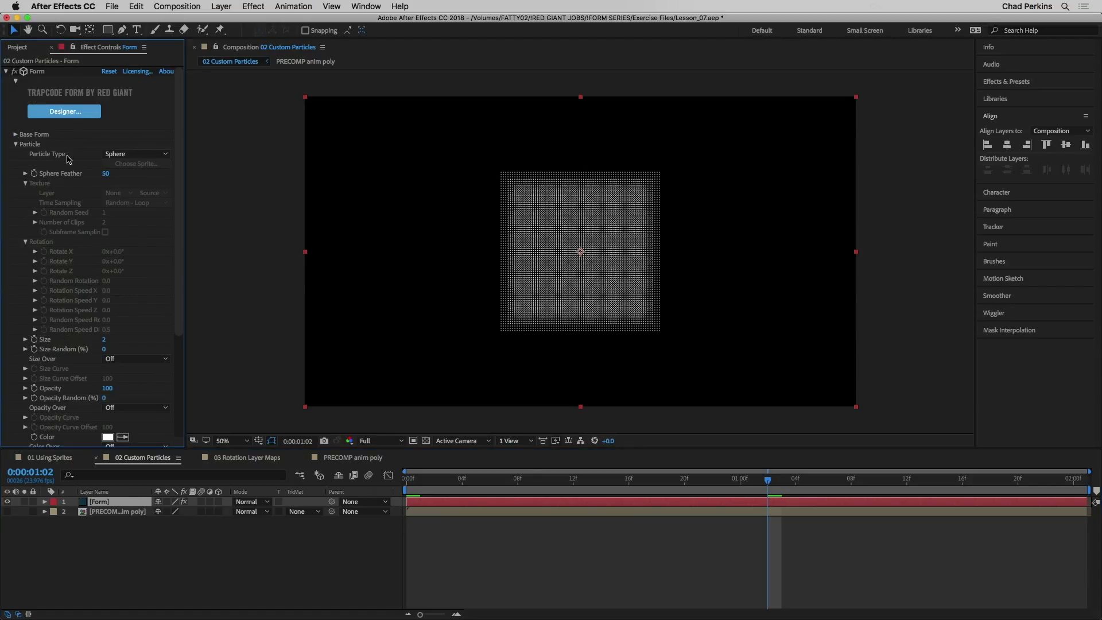
left_click(137, 155)
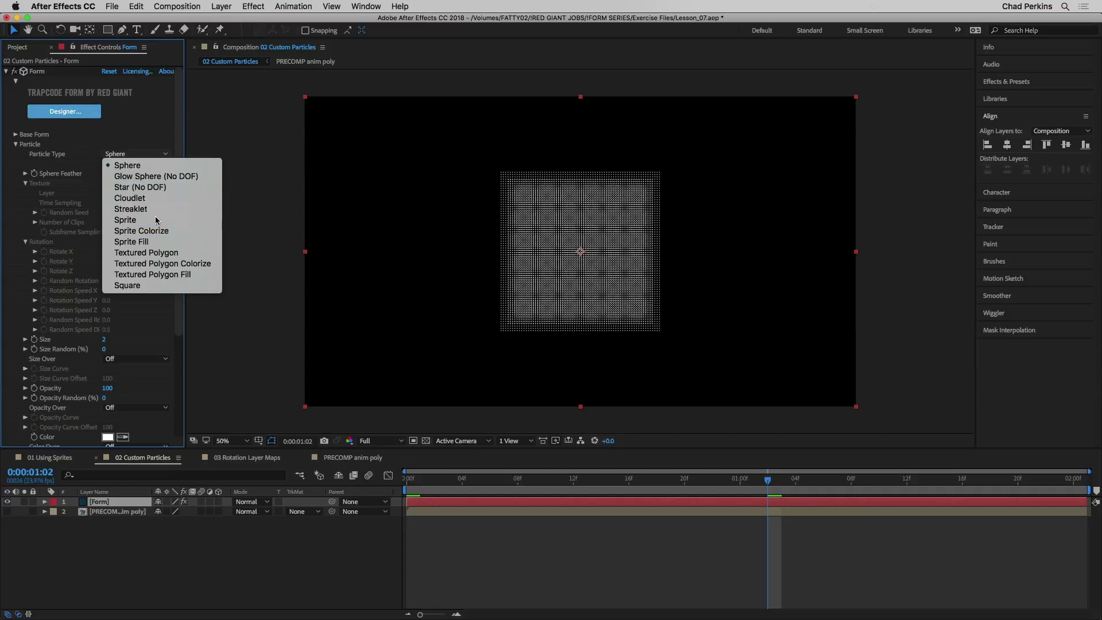
left_click(156, 220)
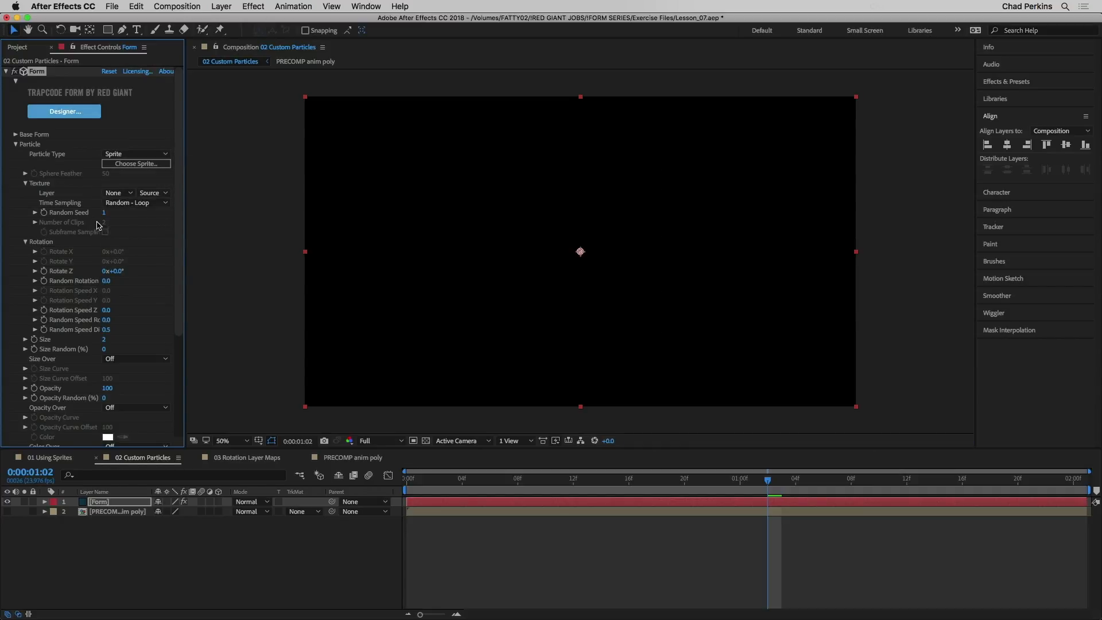
left_click(26, 242)
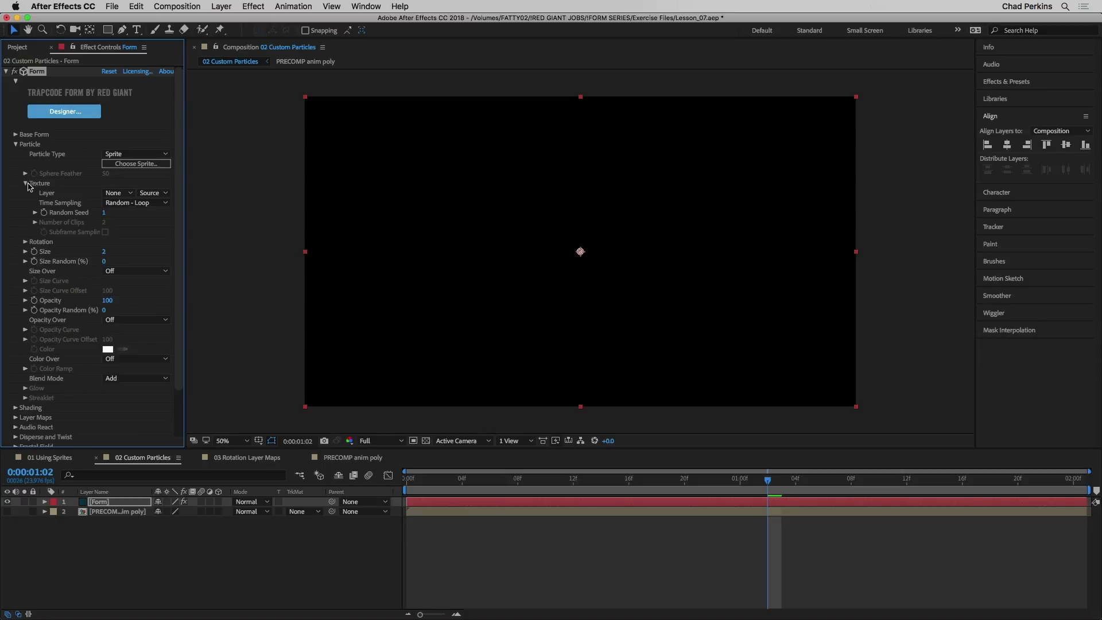
left_click(123, 193)
left_click(138, 234)
- Switch the Base Form's Size to XYZ Individual and set Particles in Z to 1
left_click(16, 135)
left_click(131, 166)
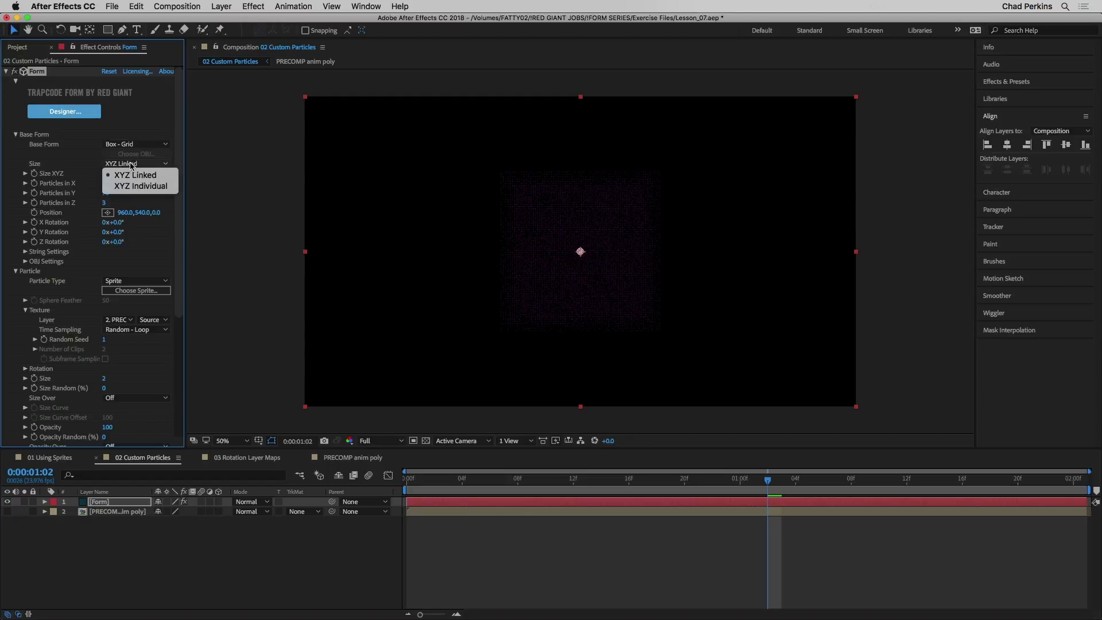
left_click(132, 183)
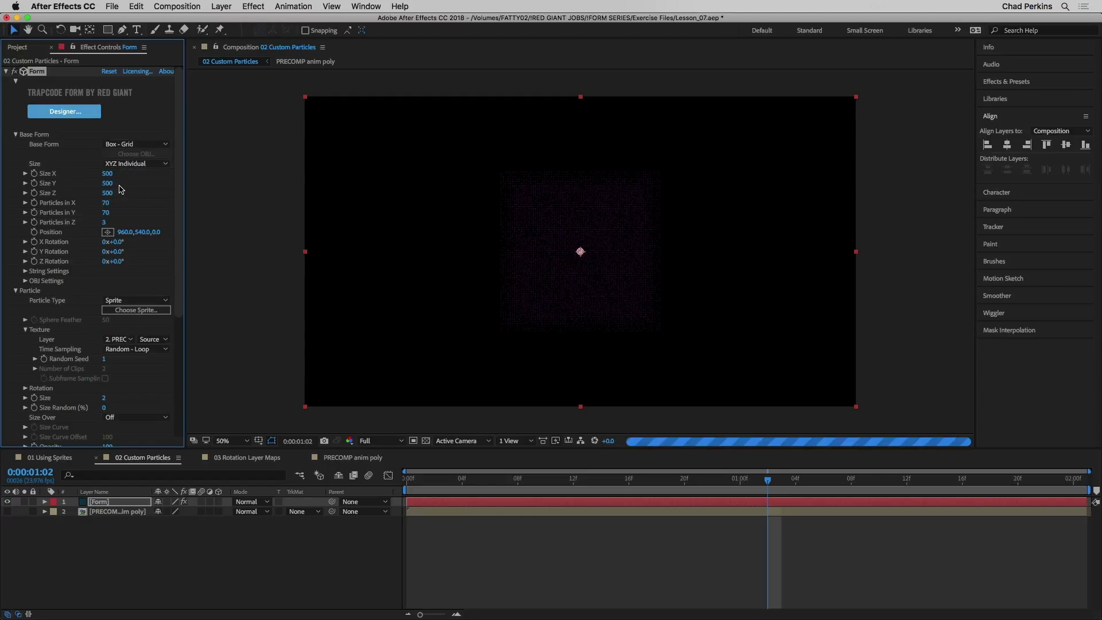
left_click(105, 222)
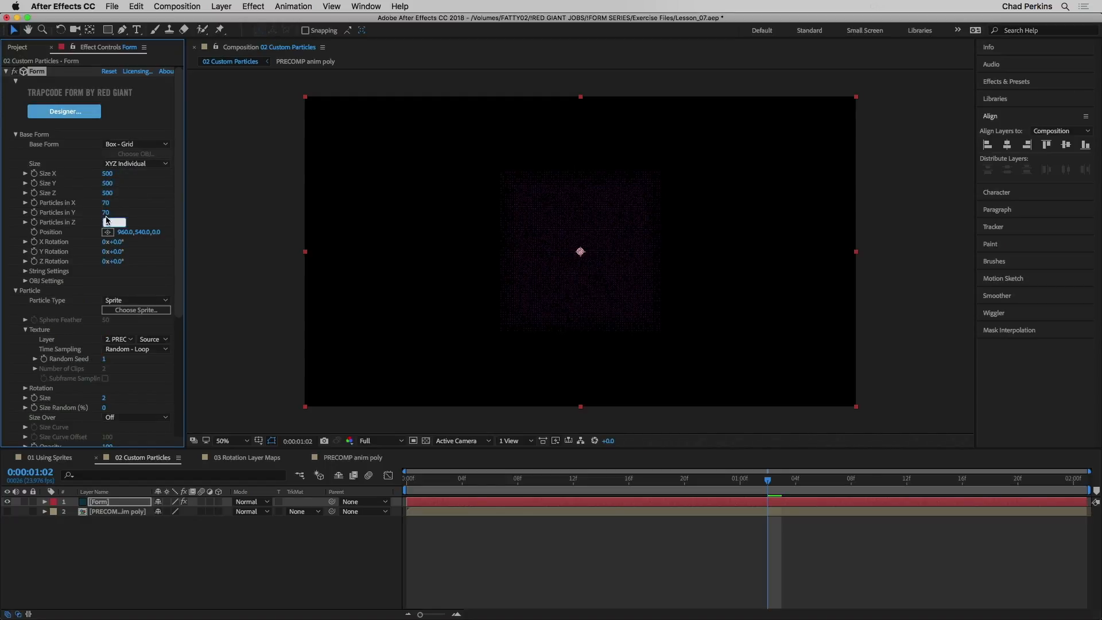
type("1")
key("Return")
- Set Particles in X and Y to 15, the form's Size X to 920 and Size Y to 690, and the particle Size to 18
left_click(104, 203)
type("15")
key("Tab")
type("15")
key("Return")
left_click_drag(107, 183, 113, 183)
scroll(37, 356, "down", 5)
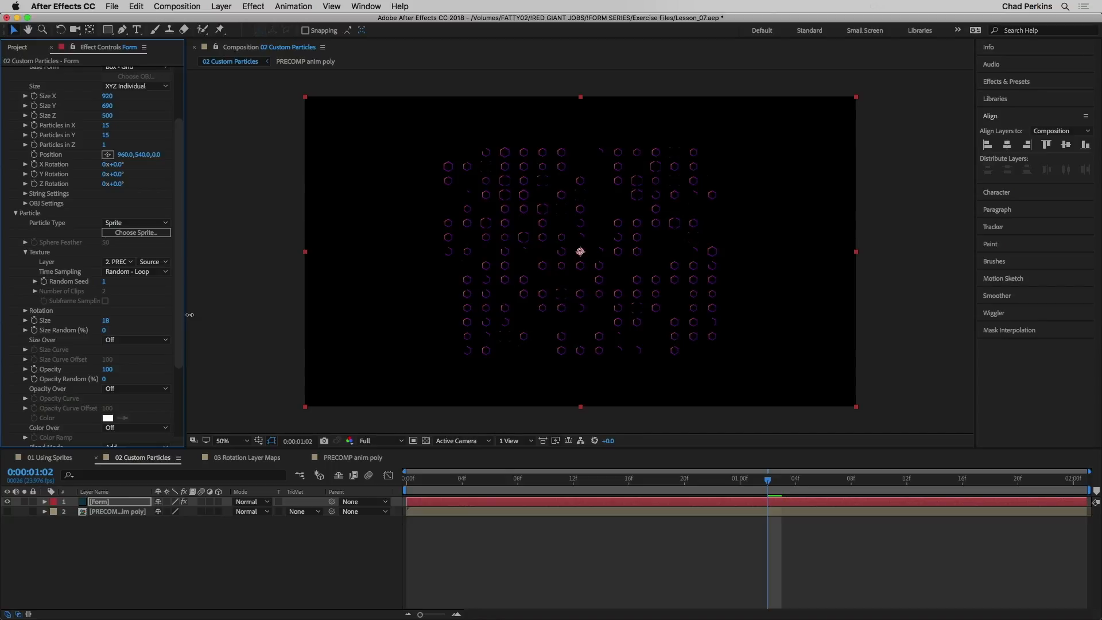
- Play the hexagon particle grid from the start of the composition to examine its randomly timed animation
left_click(455, 494)
key("Home")
key("space")
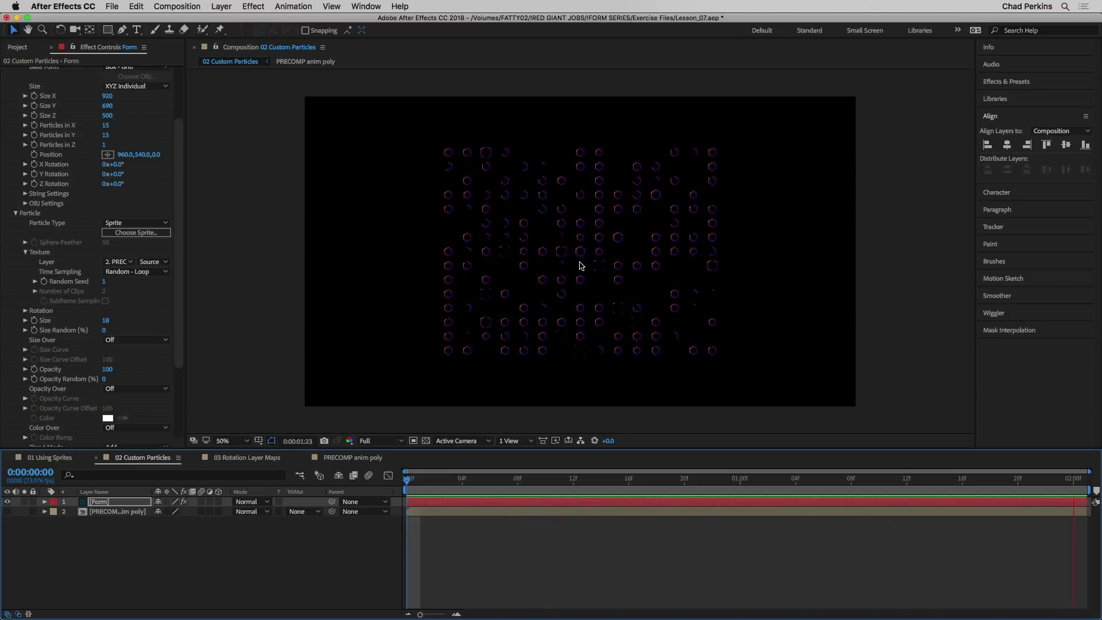
key("Page_Down")
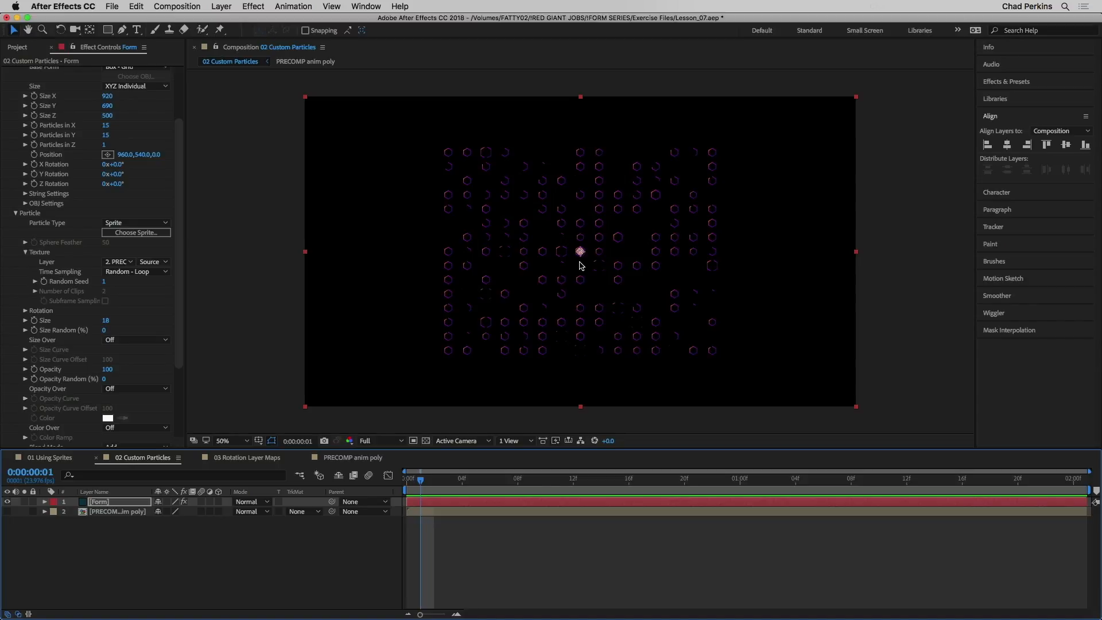
- Set the texture's Time Sampling to Current Time and scrub to frame 13 to compare the hexagons' timing
left_click(129, 273)
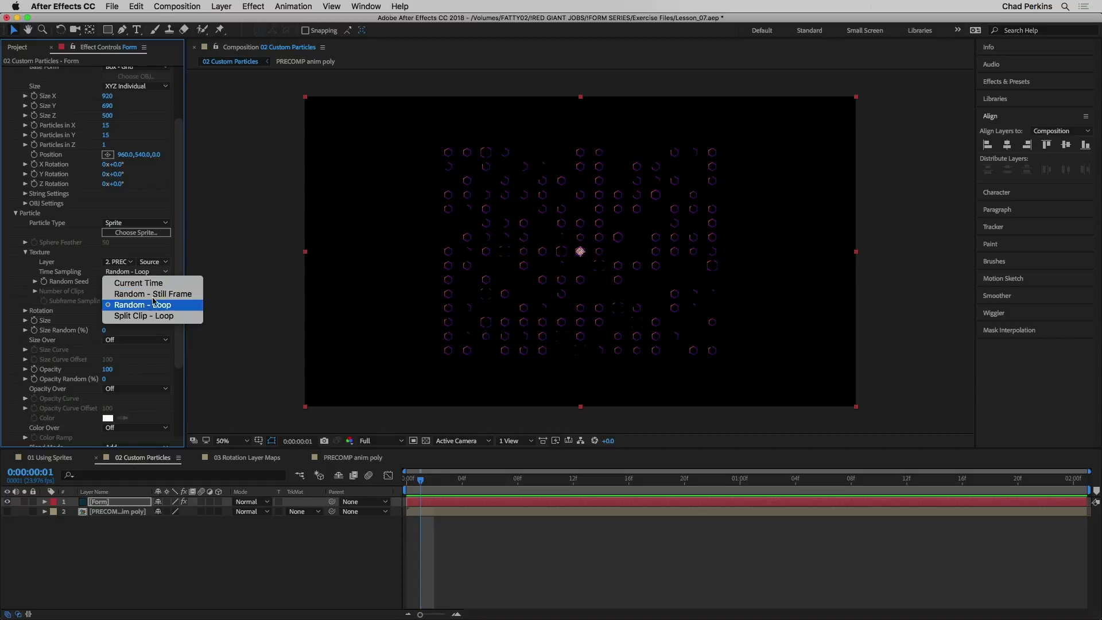
left_click(154, 283)
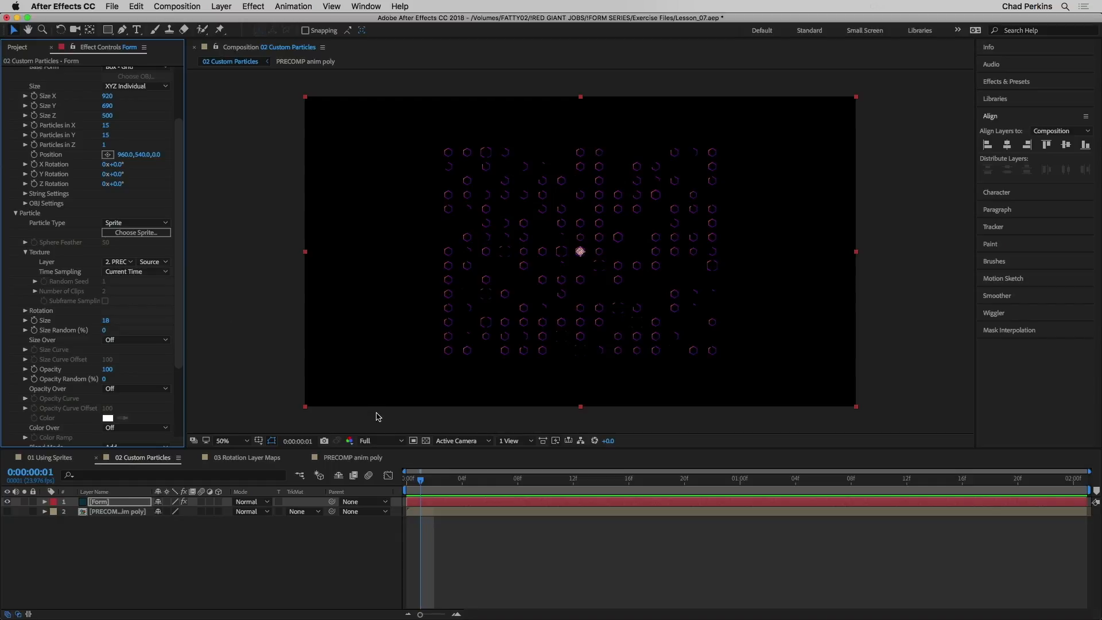
left_click_drag(425, 481, 587, 488)
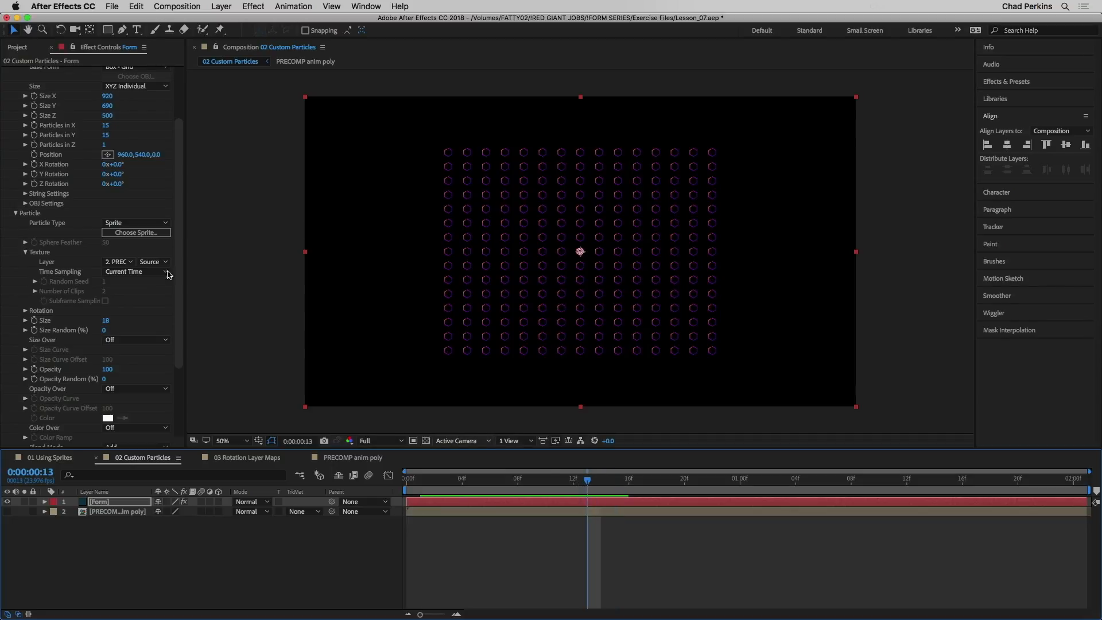
- Set the Base Form's Particles in X and Particles in Y to 10
left_click(107, 125)
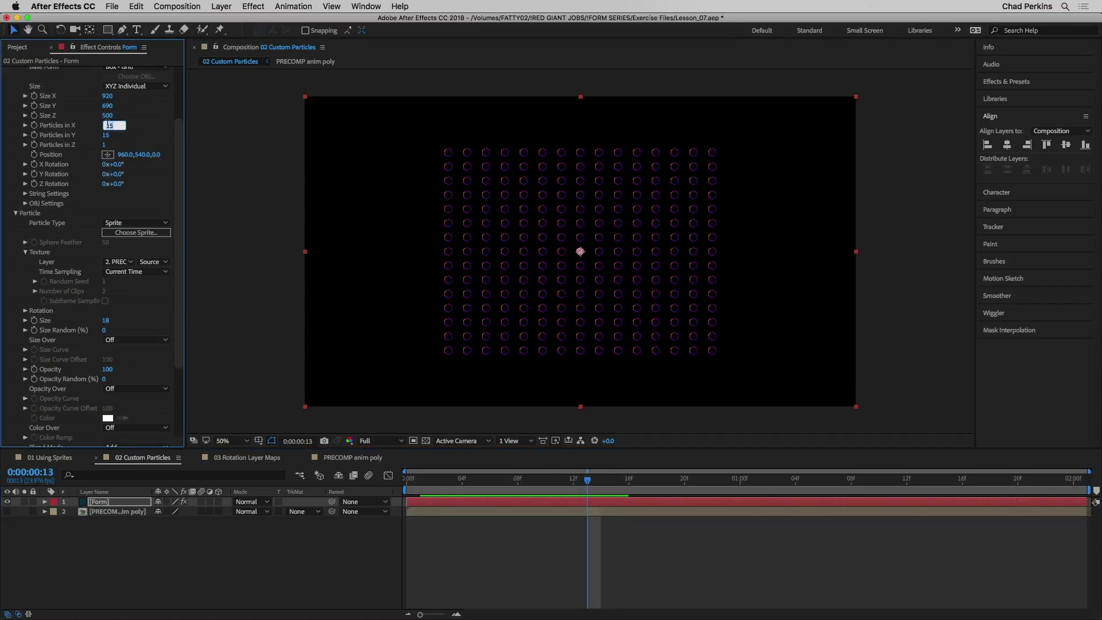
type("10")
key("Tab")
type("10")
key("Return")
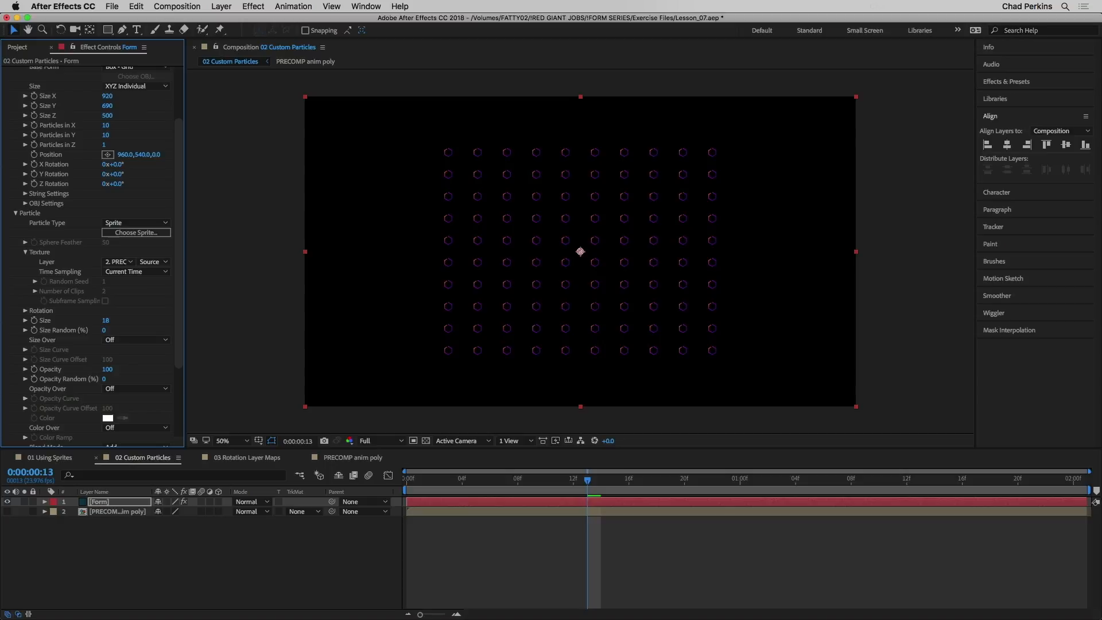
- Set the form's Size X to 1210, the particle Size to 43, and Particles in Y to 8
left_click_drag(107, 98, 124, 97)
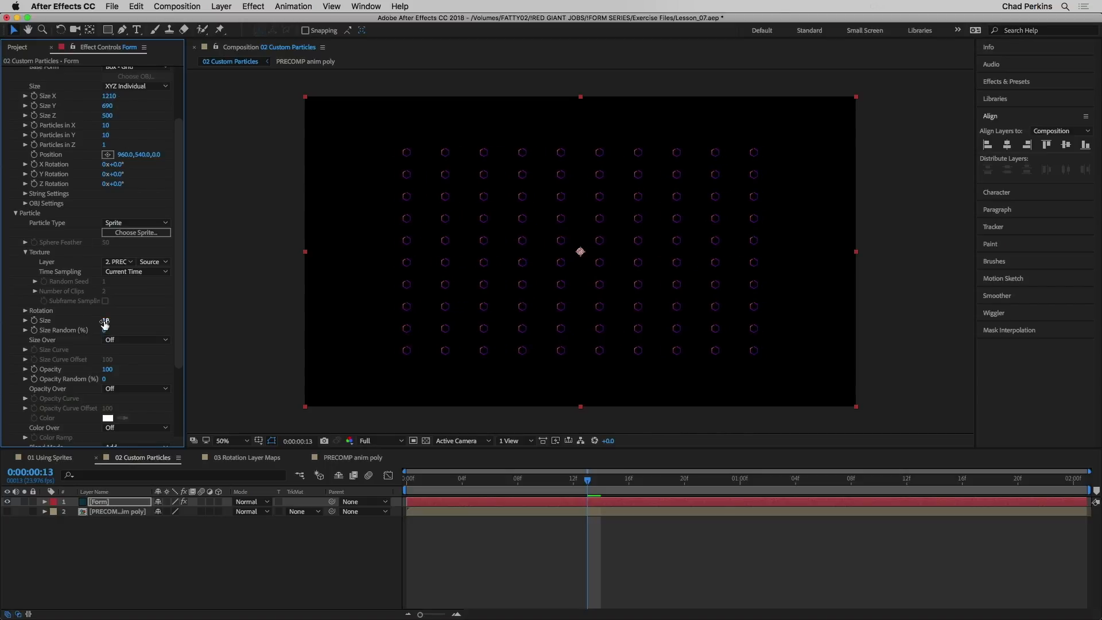
left_click_drag(124, 319, 226, 301)
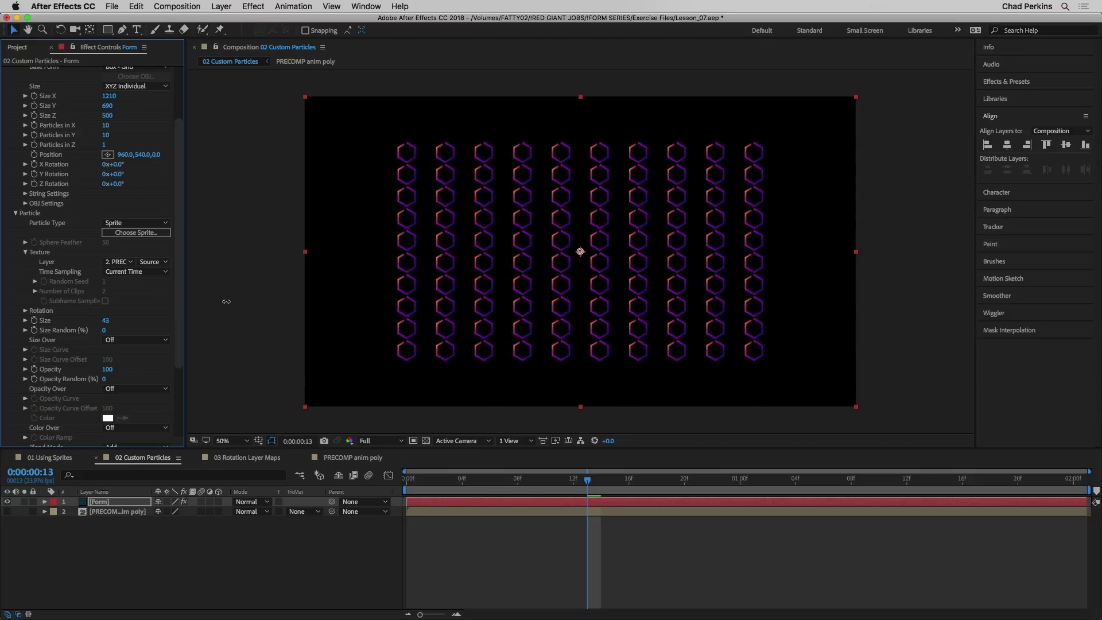
left_click(105, 126)
left_click(105, 136)
type("8")
key("Return")
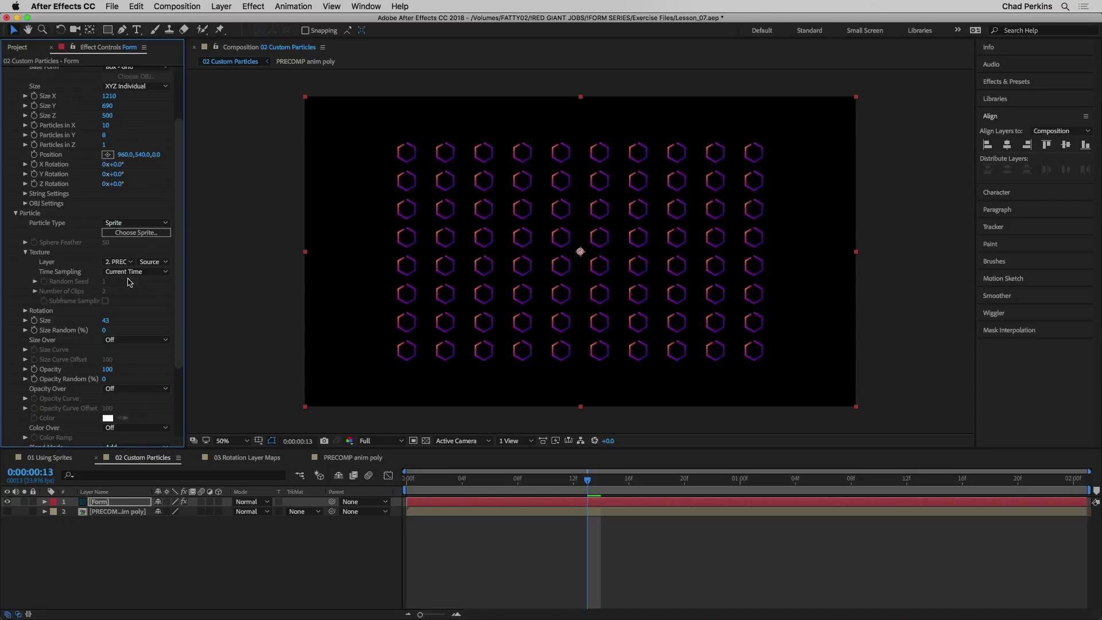
- Set the texture's Time Sampling to Random - Loop and preview the hexagon animation from the start
left_click_drag(474, 480, 510, 476)
left_click(135, 271)
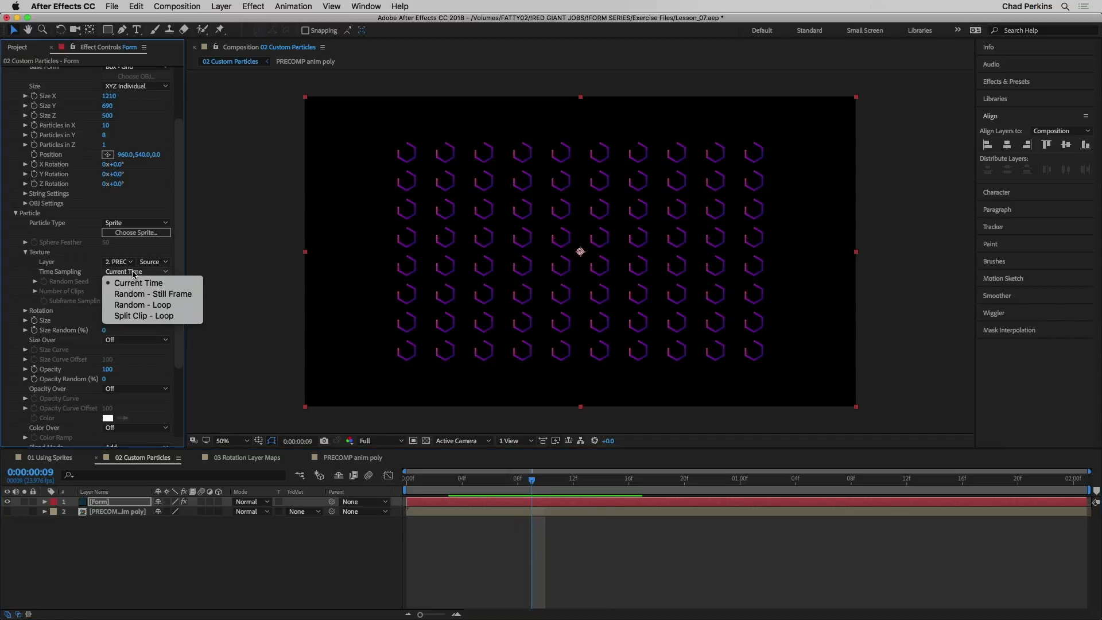
left_click(153, 306)
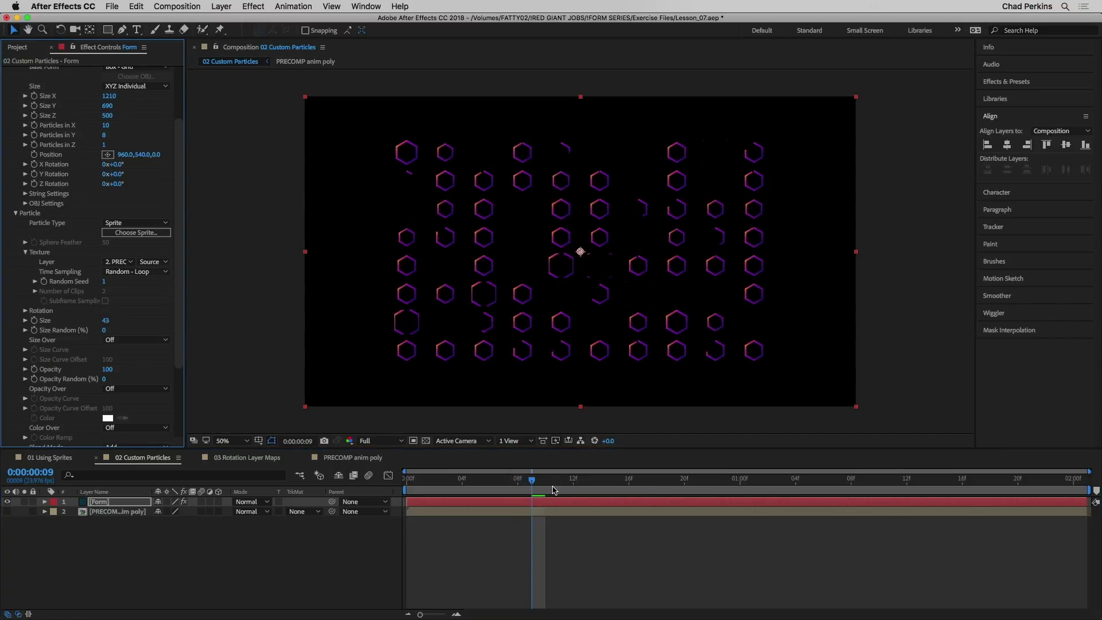
left_click_drag(443, 480, 393, 475)
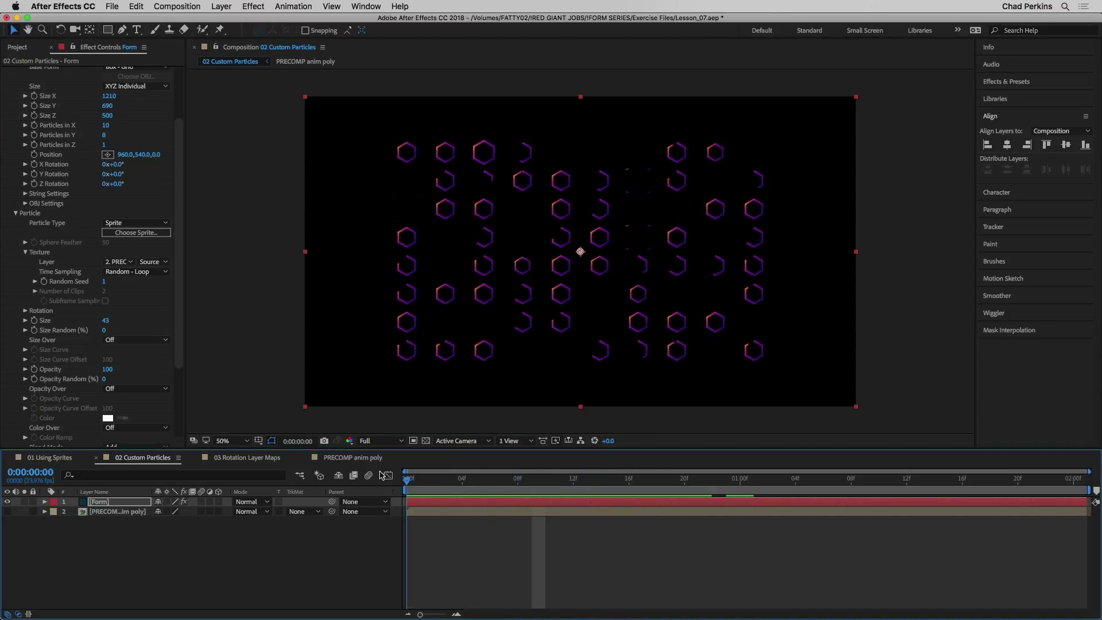
key("space")
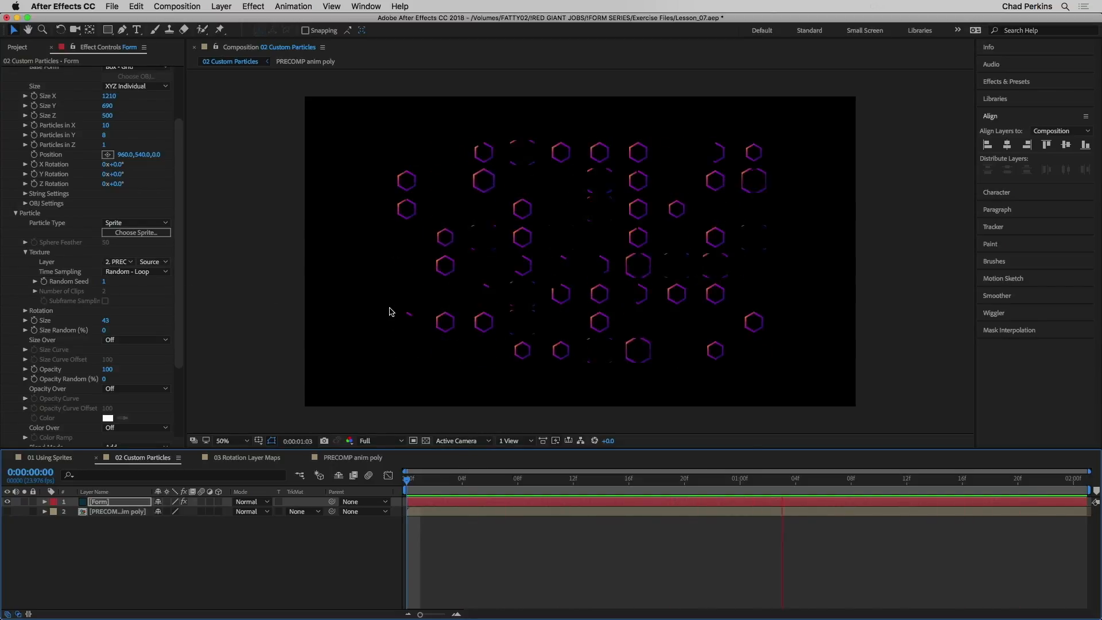
key("space")
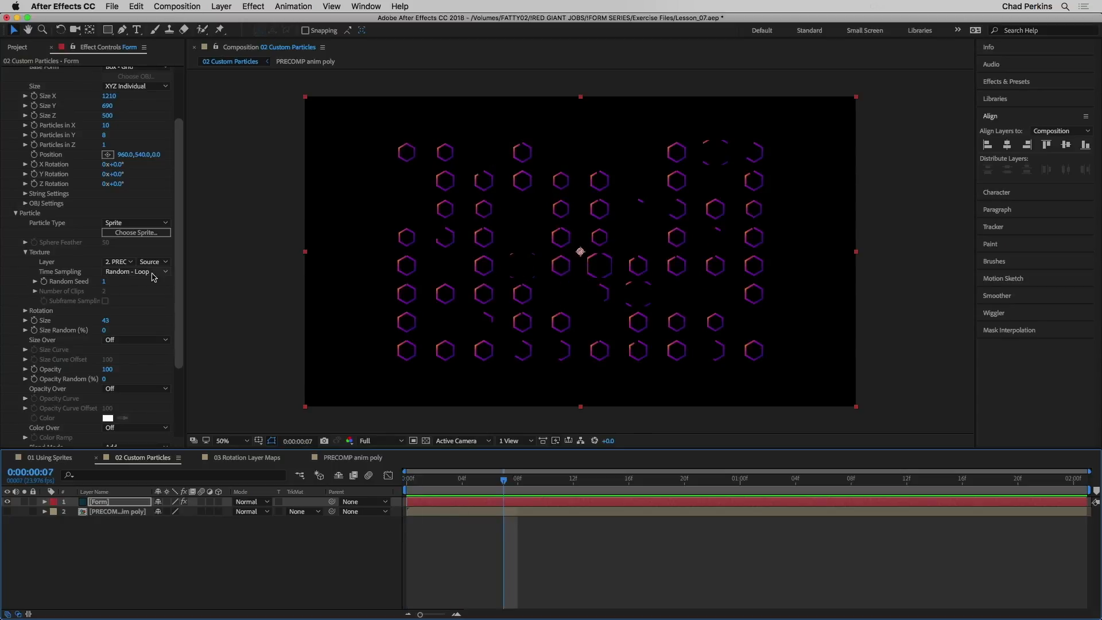
- Vary the hexagon particles with a Random Seed of 241, Size Random of 41% and Random Rotation of 47
left_click_drag(103, 282, 116, 281)
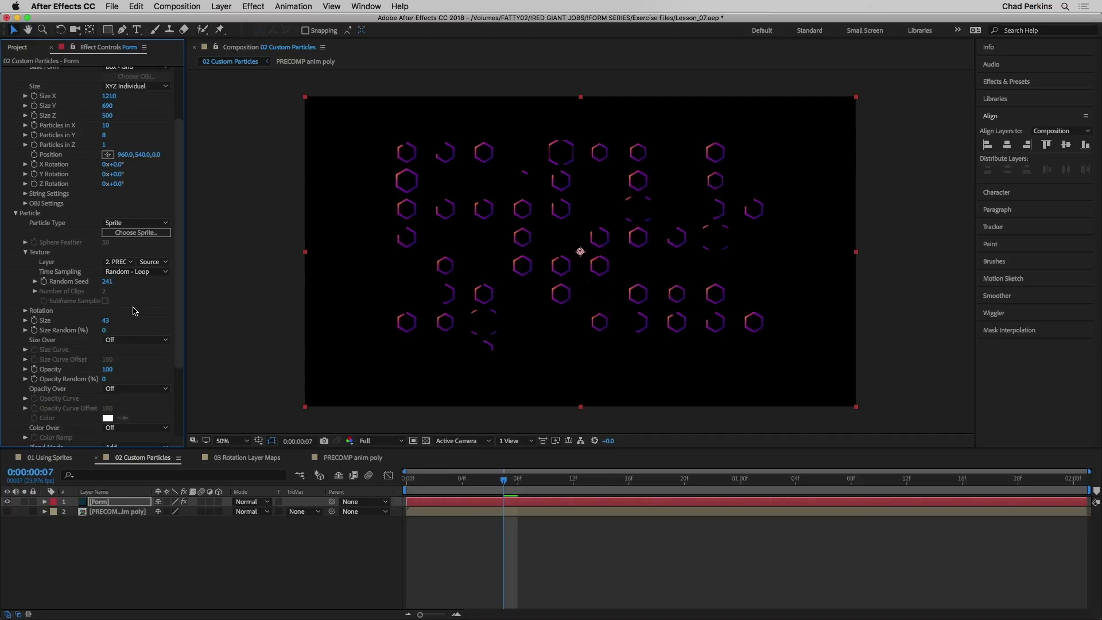
left_click_drag(103, 330, 139, 329)
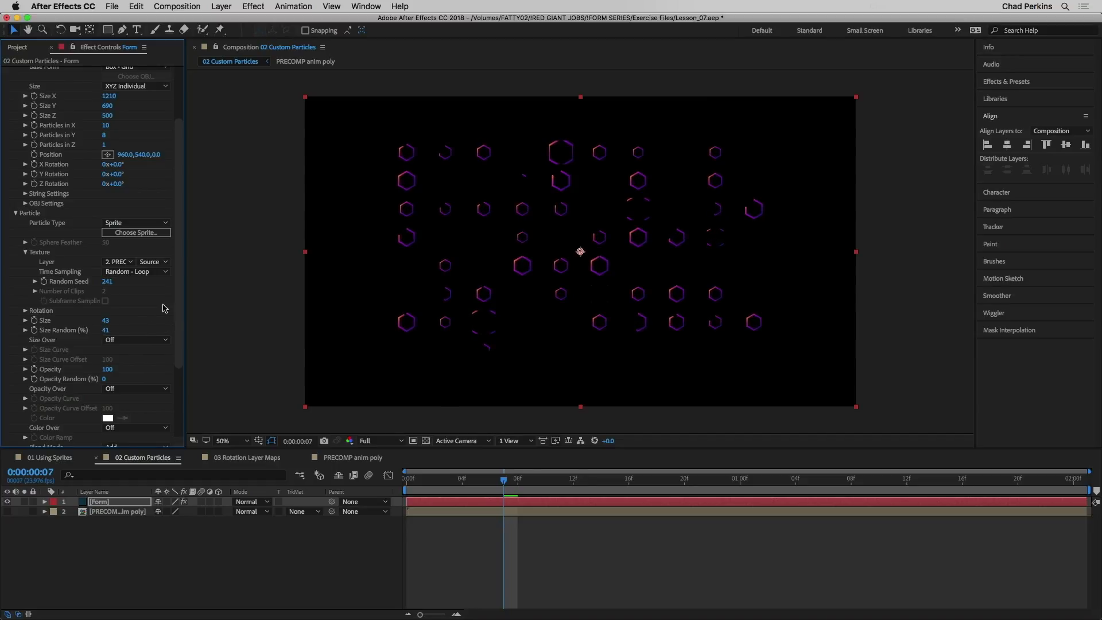
left_click(25, 311)
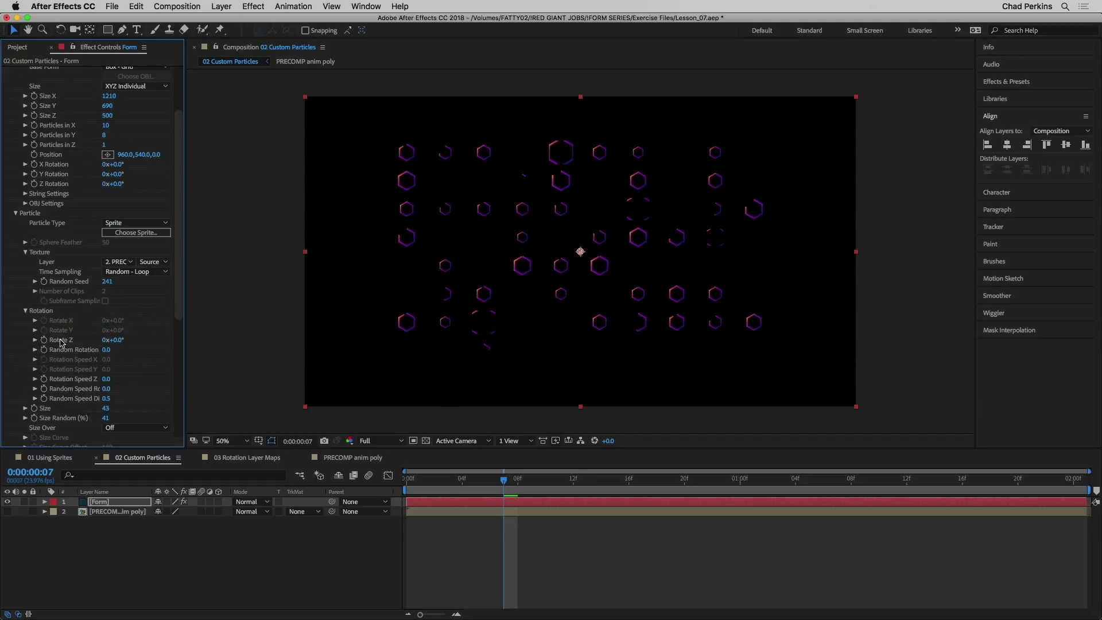
scroll(126, 292, "down", 5)
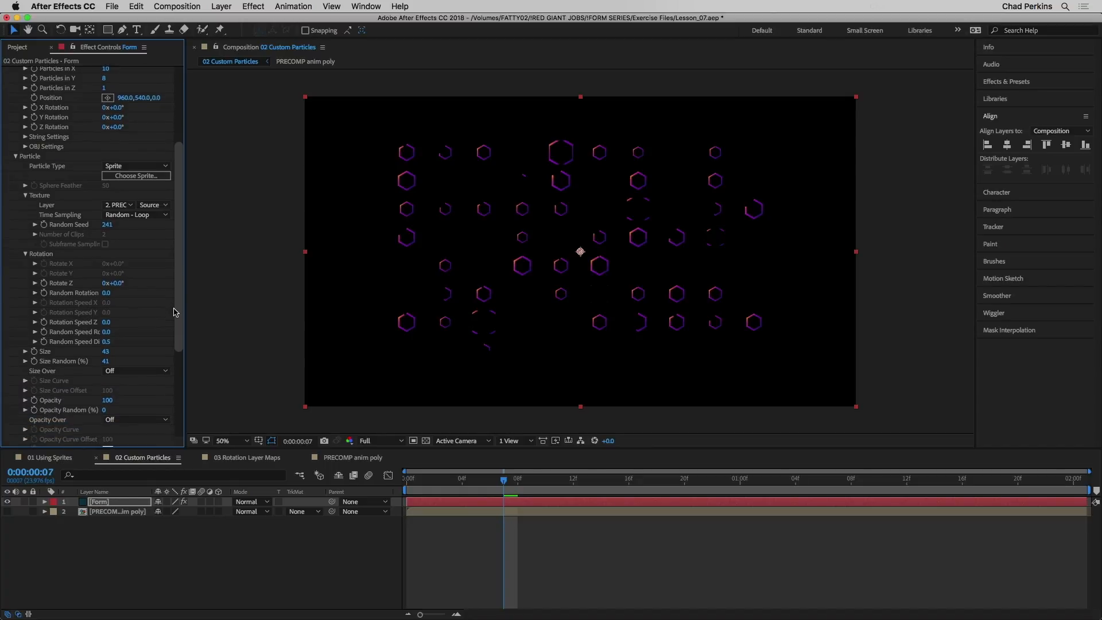
left_click_drag(109, 291, 128, 289)
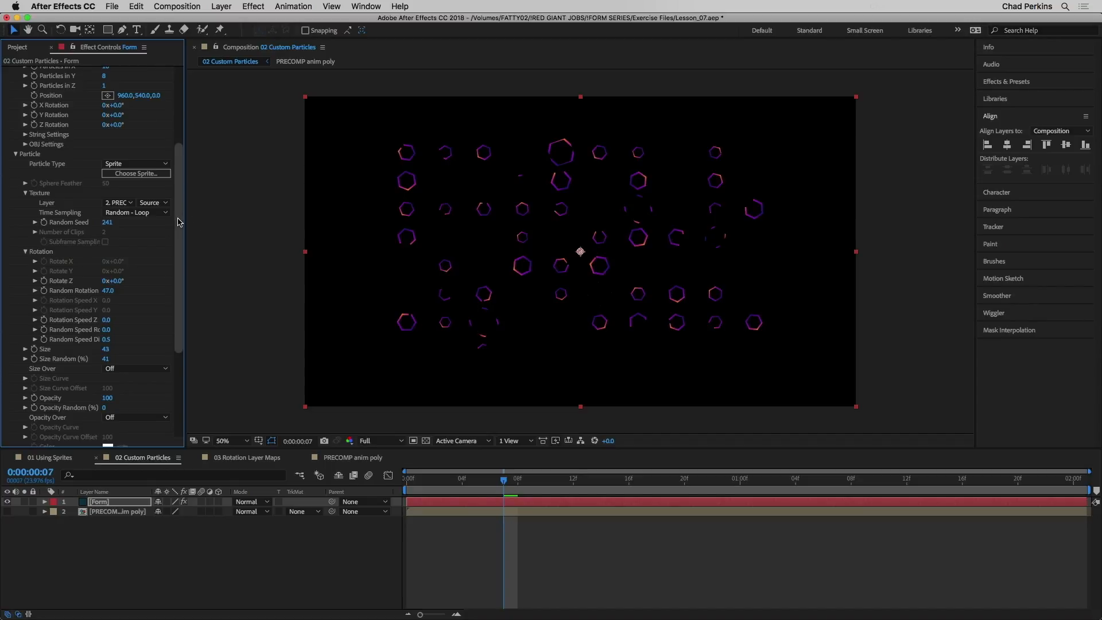
- Change the Form effect's Base Form to Sphere - Layered
scroll(181, 224, "up", 4)
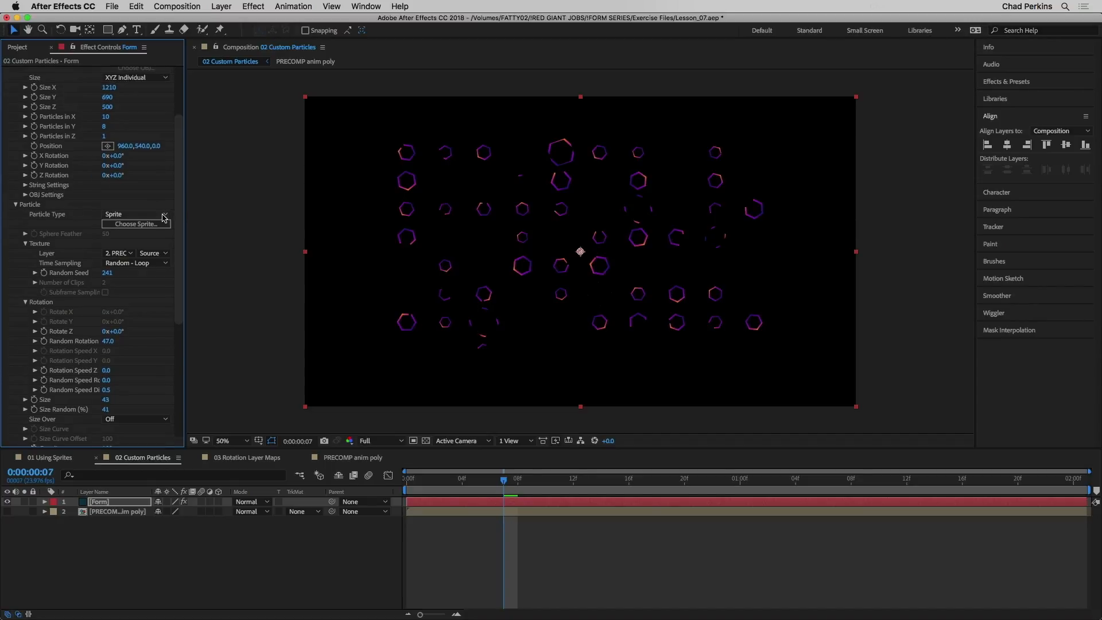
scroll(183, 184, "up", 5)
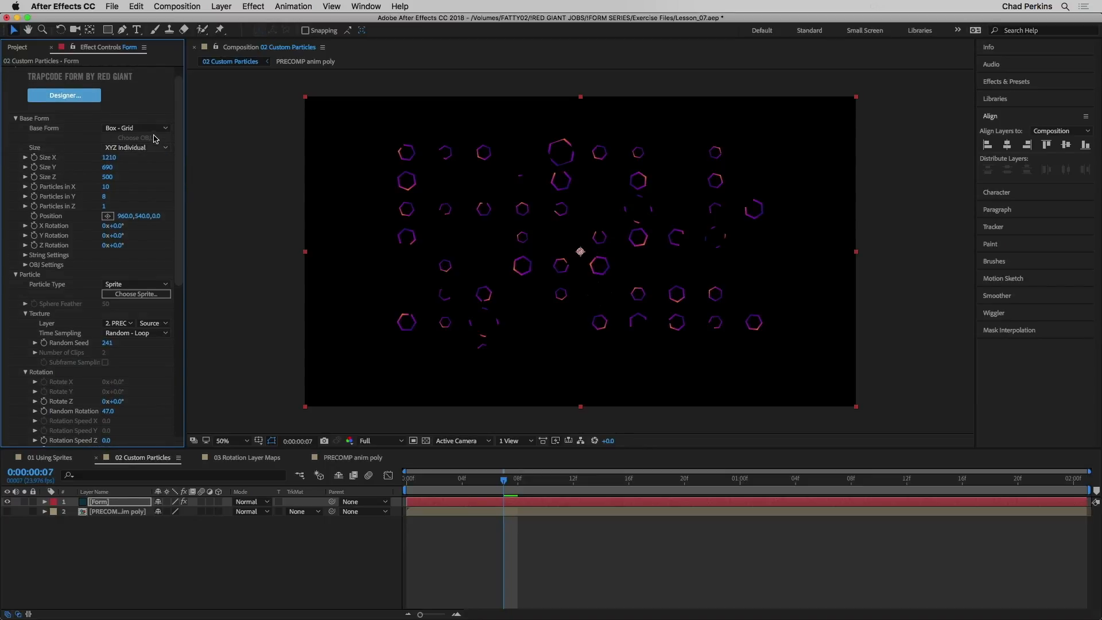
left_click(120, 131)
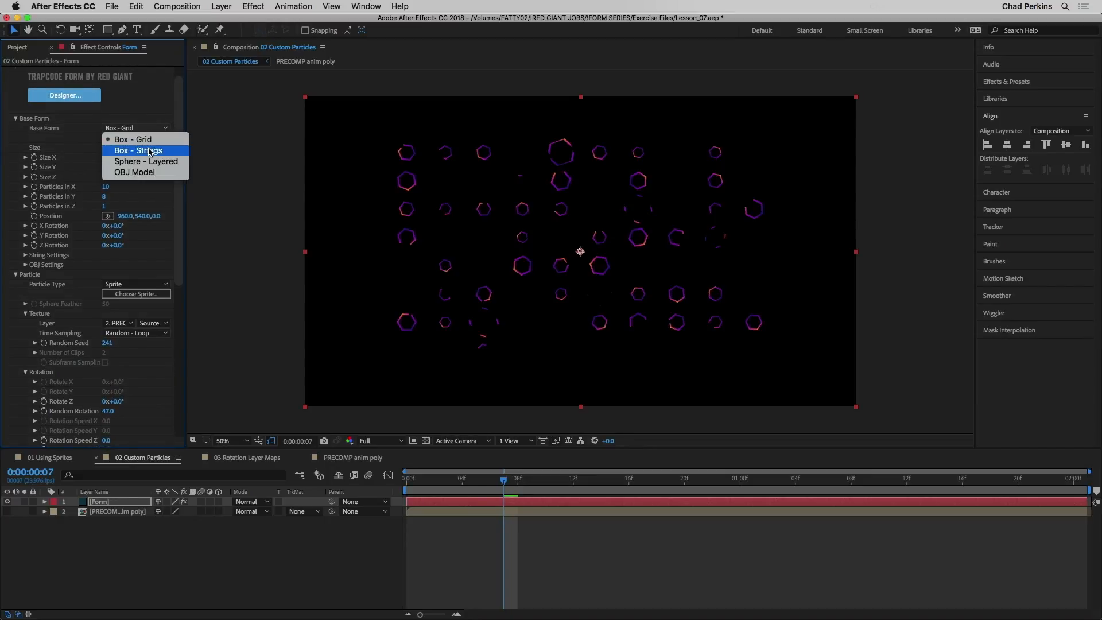
left_click(160, 197)
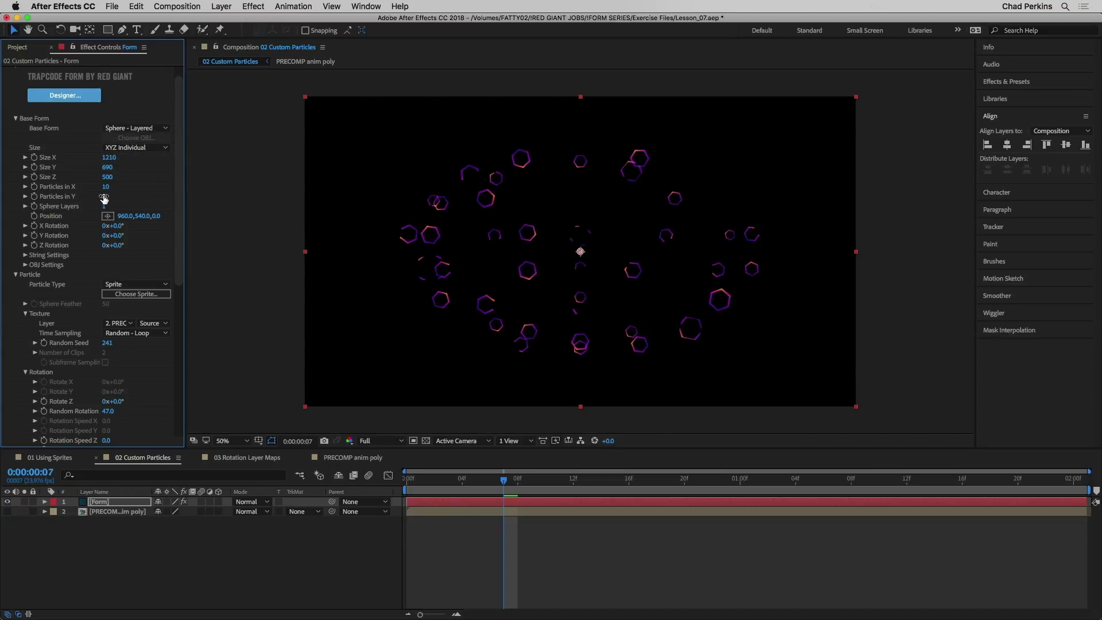
- Set the layered sphere's Particles in Y to 34 and its Size X, Size Y and Size Z to 800
left_click_drag(112, 196, 122, 198)
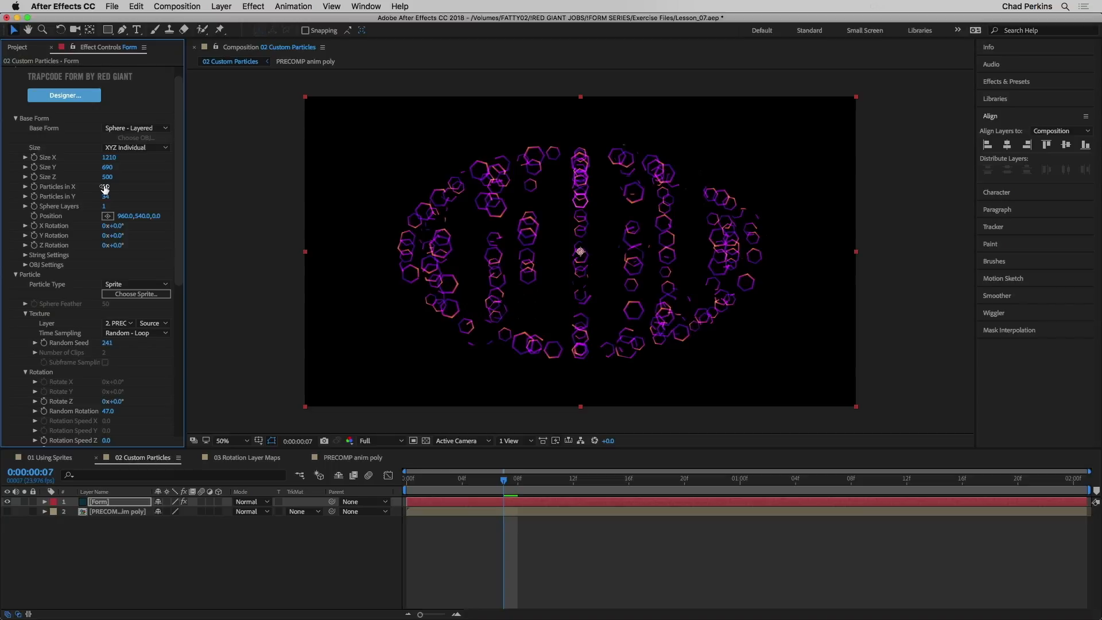
left_click(107, 157)
type("800")
key("Tab")
type("800")
key("Tab")
type("8")
key("Return")
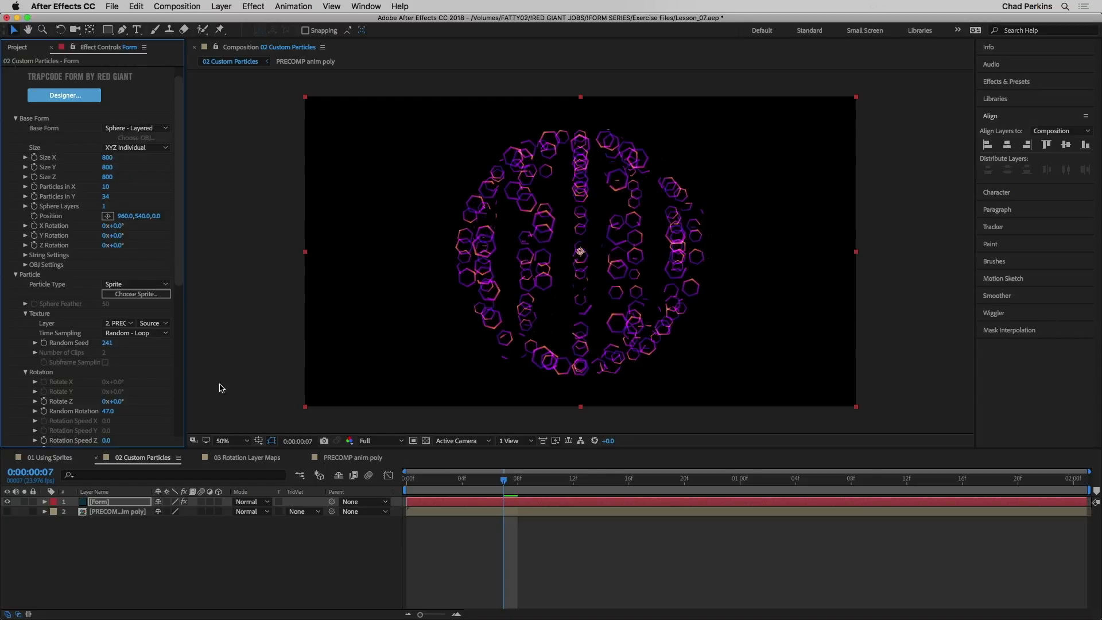
- Add a new camera with default settings to the composition and orbit it around the hexagon sphere
right_click(224, 569)
mouse_move(339, 491)
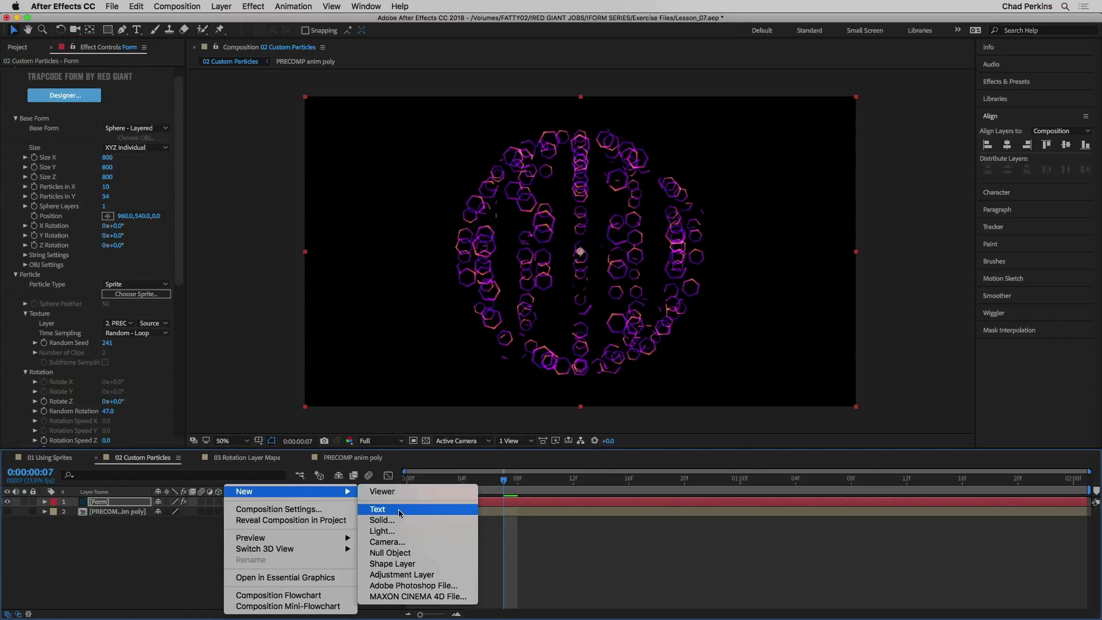
left_click(396, 541)
key("Return")
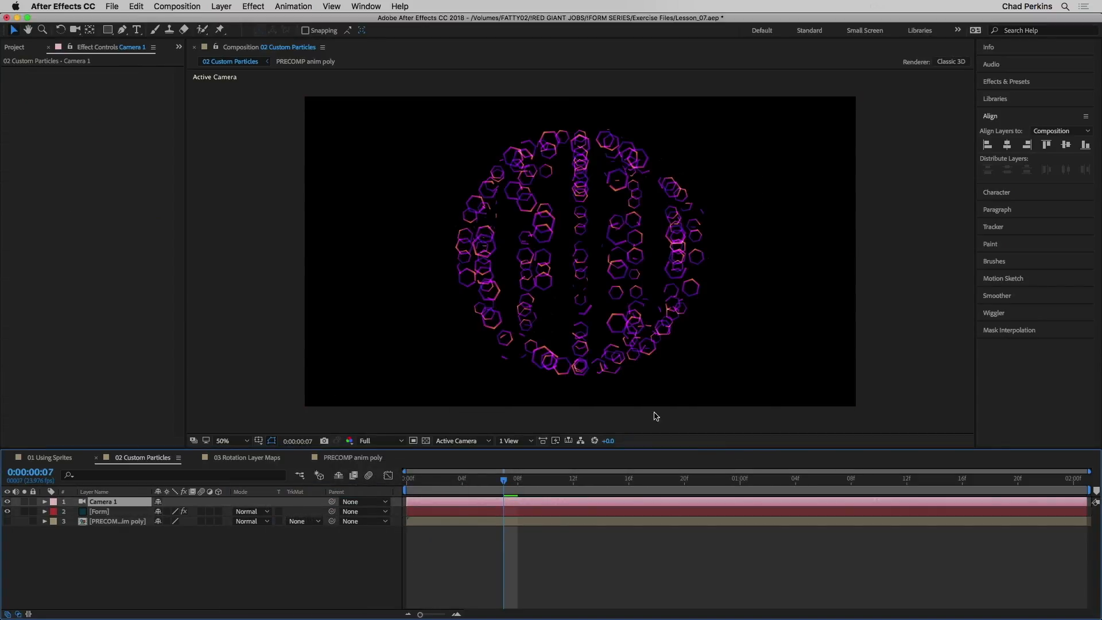
left_click(75, 29)
left_click_drag(537, 259, 649, 253)
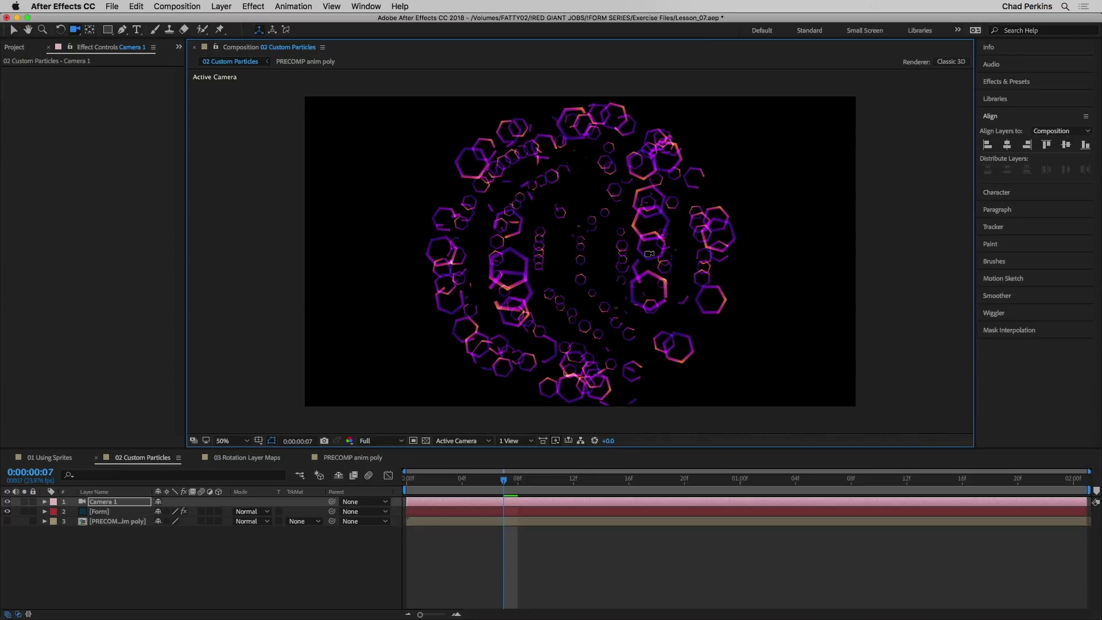
- Change the Form layer's Particle Type to Textured Polygon and set the particles' Rotate Y to 26°
left_click(115, 513)
left_click_drag(180, 260, 179, 291)
left_click(161, 248)
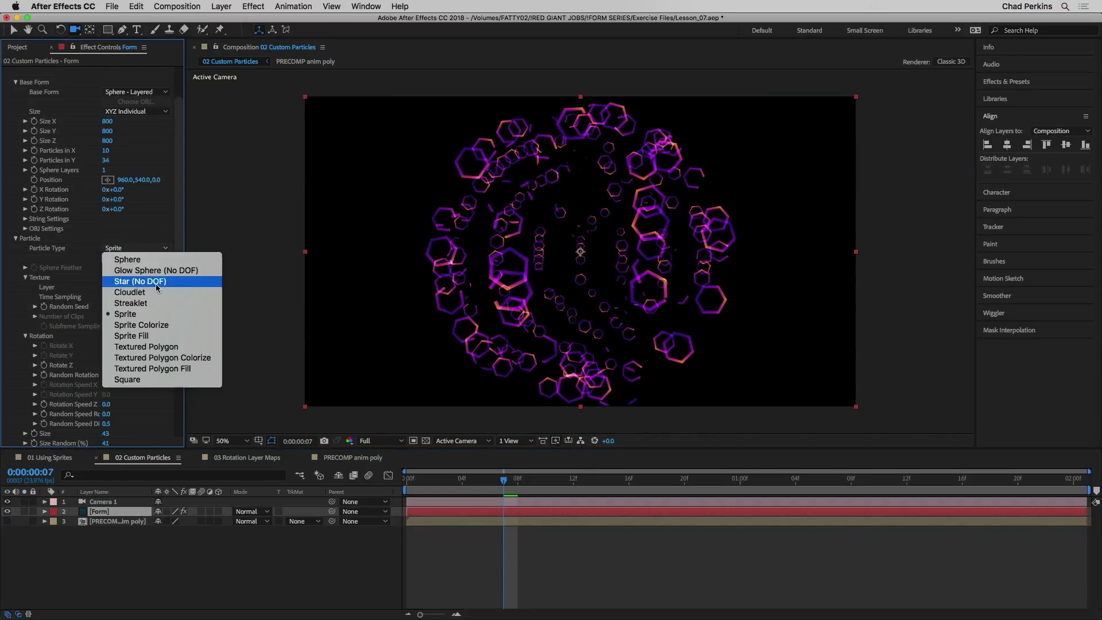
left_click(162, 347)
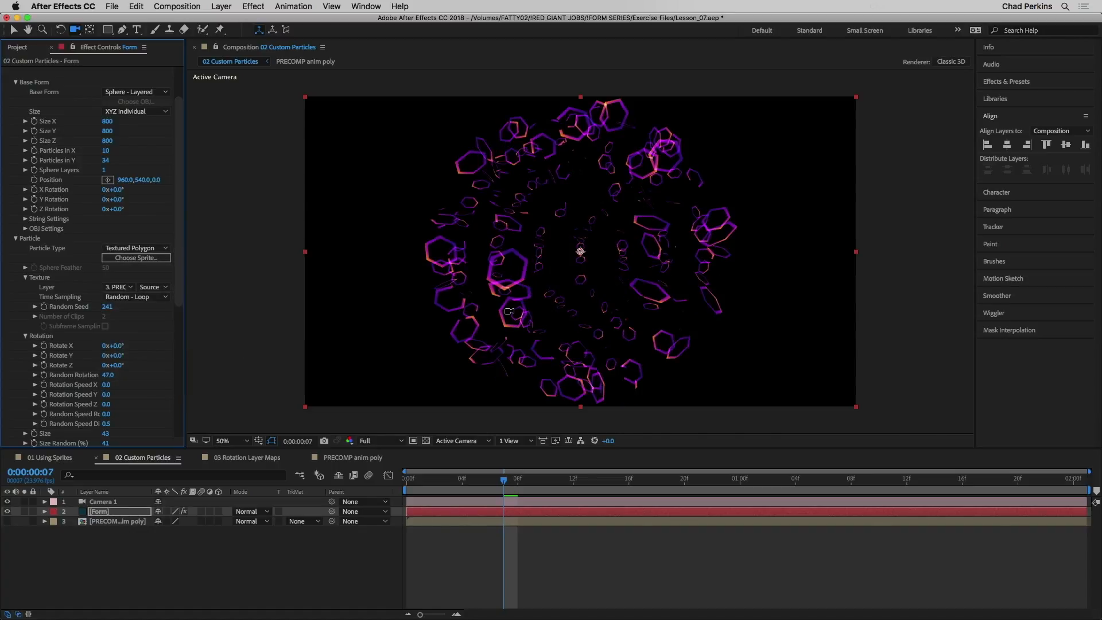
left_click_drag(503, 251, 512, 307)
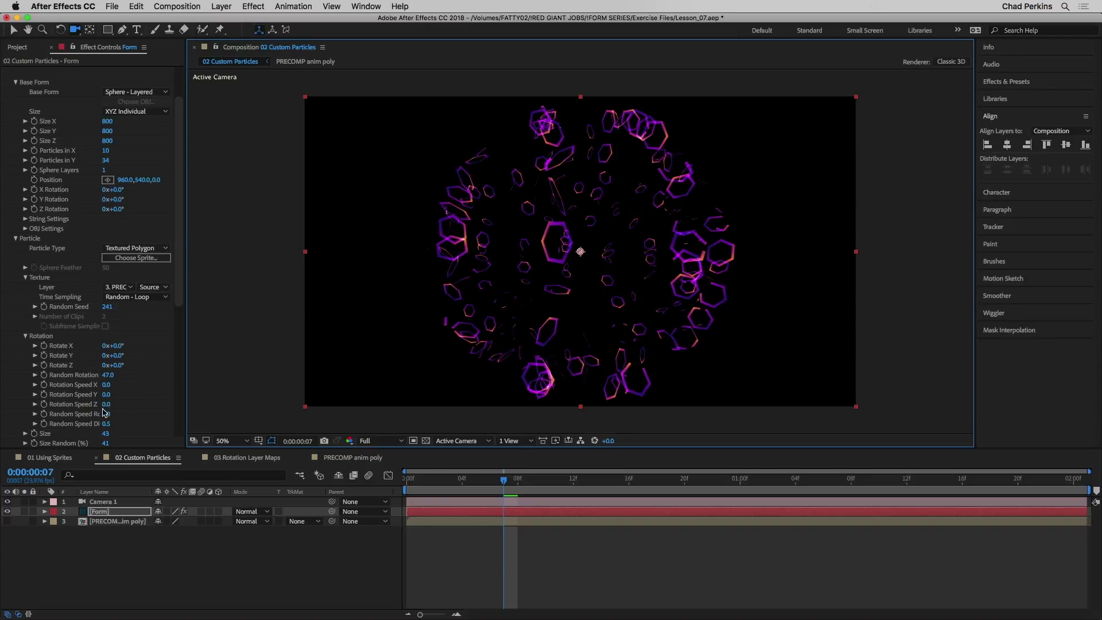
mouse_move(122, 357)
left_mouse_down()
mouse_move(151, 349)
mouse_move(138, 357)
left_mouse_up()
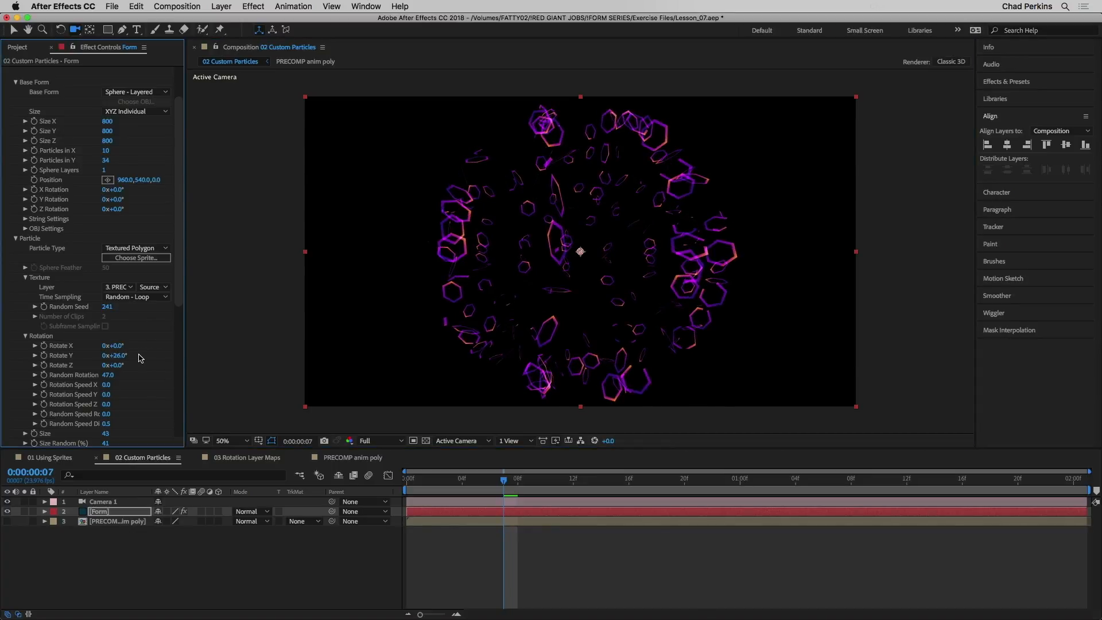
- Change the Particle Type to Textured Polygon Colorize and set the particle Color to red, FF0000
left_click(153, 248)
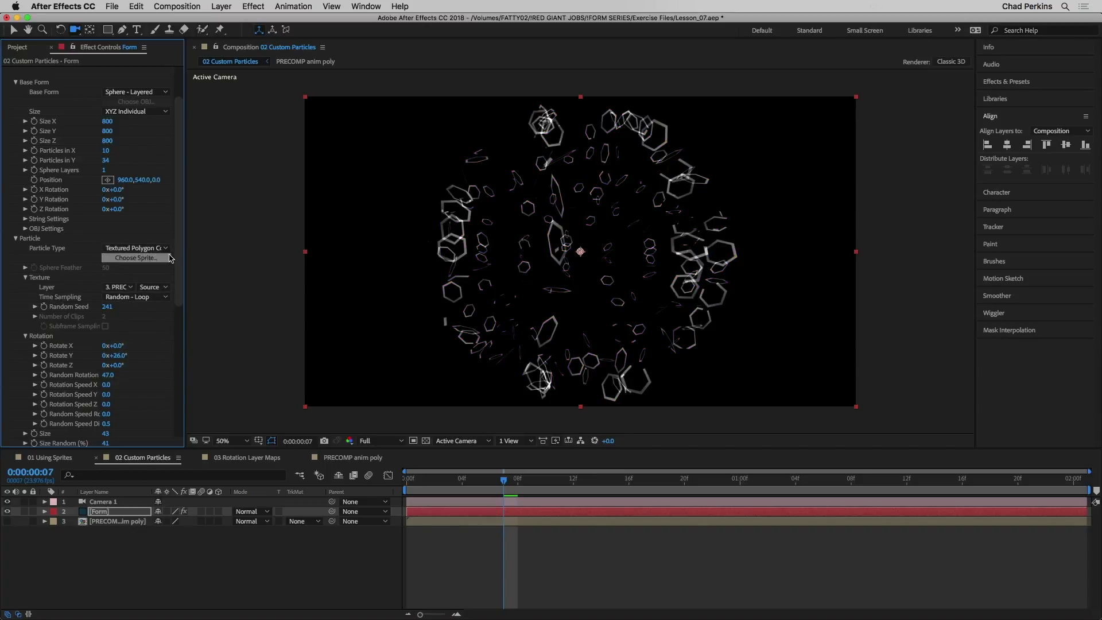
scroll(173, 331, "down", 5)
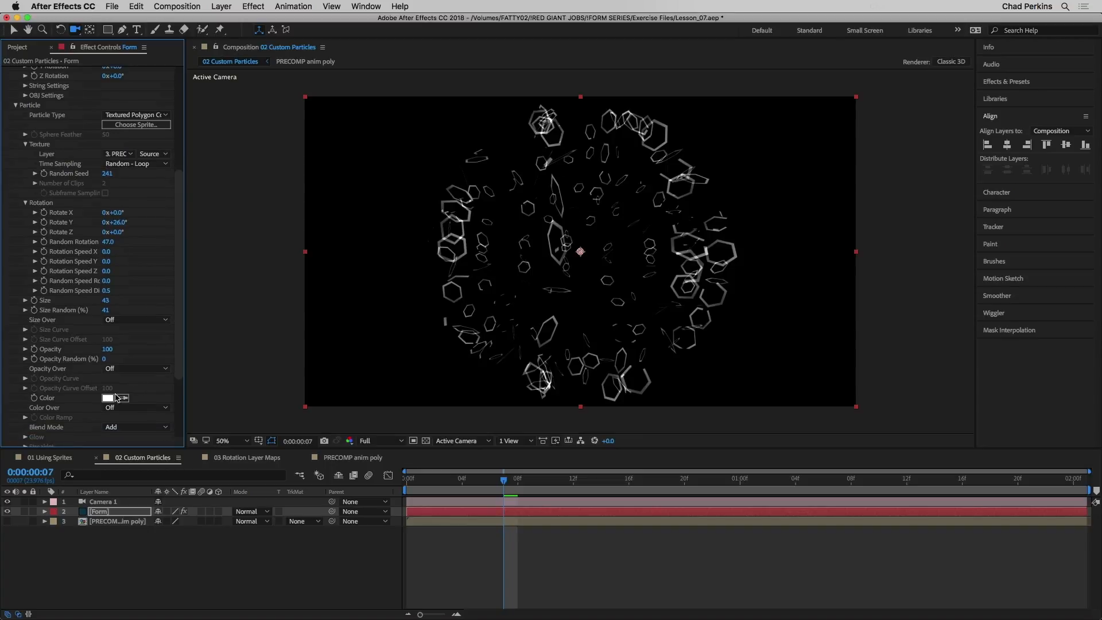
left_click(107, 399)
left_click(622, 403)
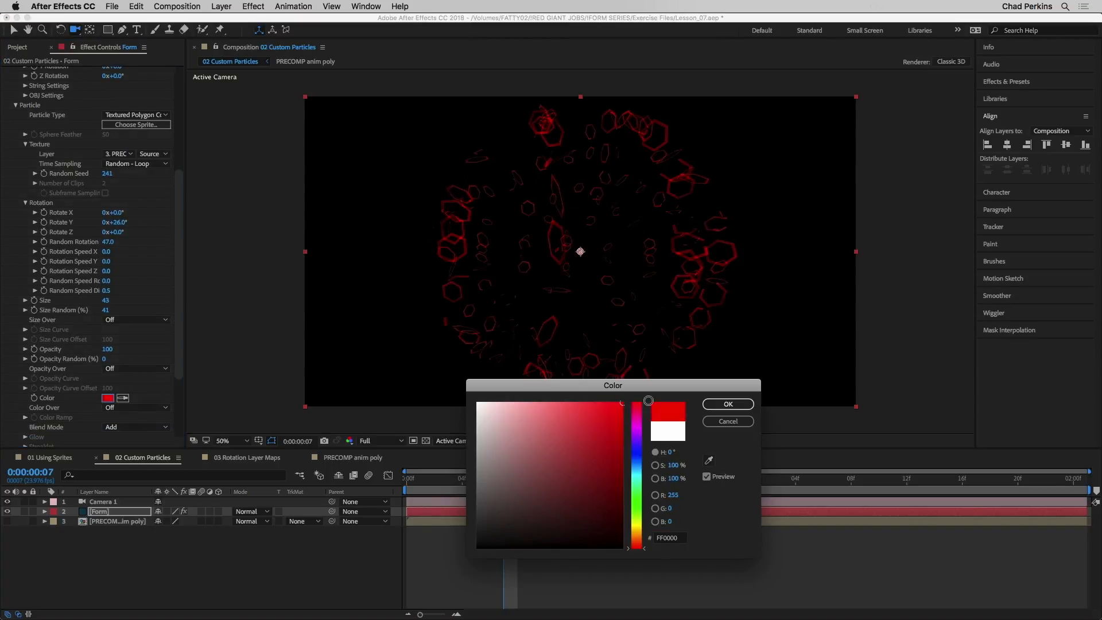
left_click(727, 404)
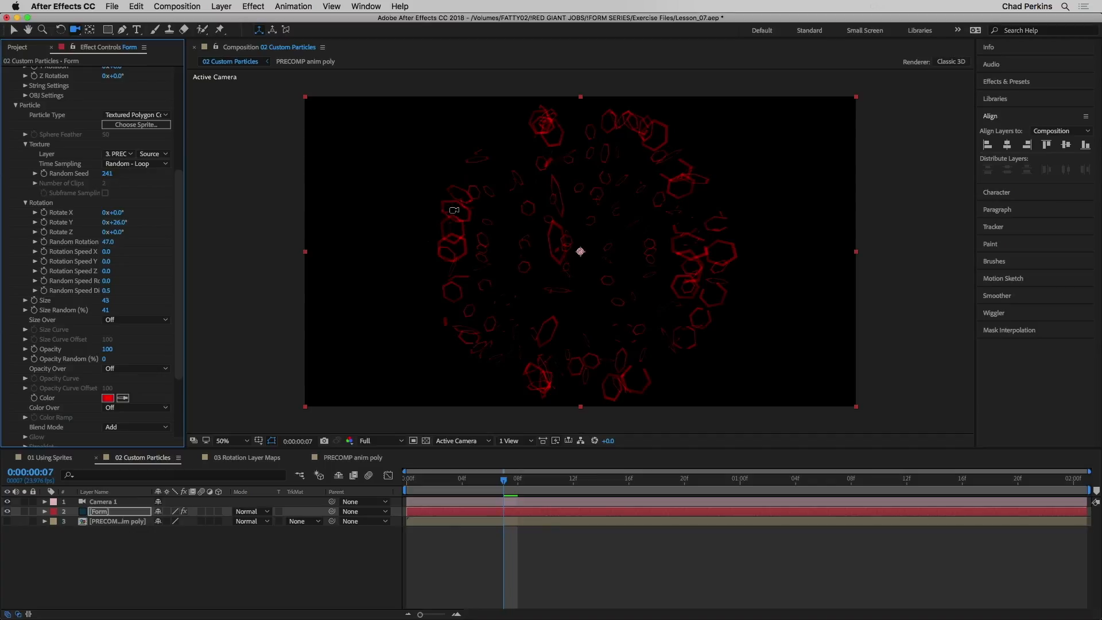
- Change the Particle Type to Textured Polygon Fill
left_click(144, 114)
left_click(185, 241)
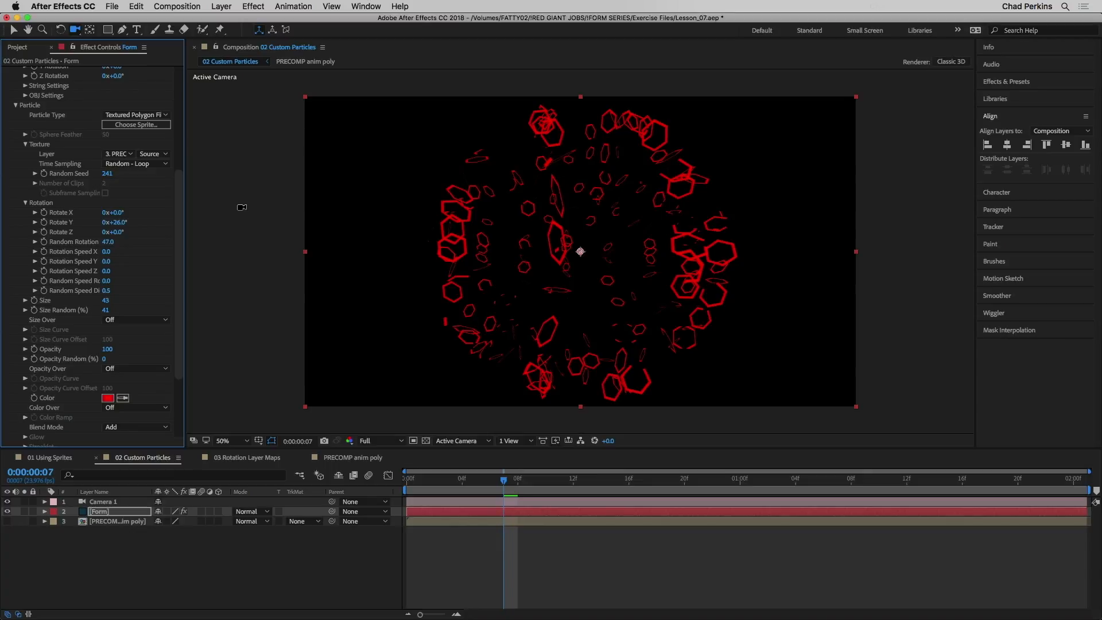
- Open the 03 Rotation Layer Maps composition and hide the gradient Shape Layer 1
left_click(262, 465)
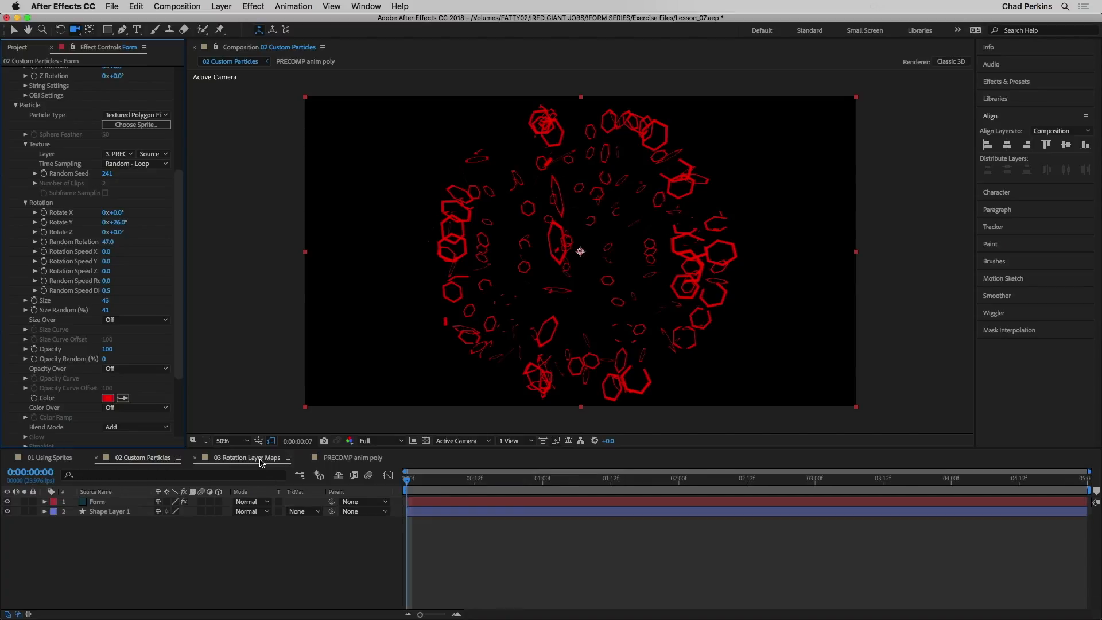
left_click(109, 512)
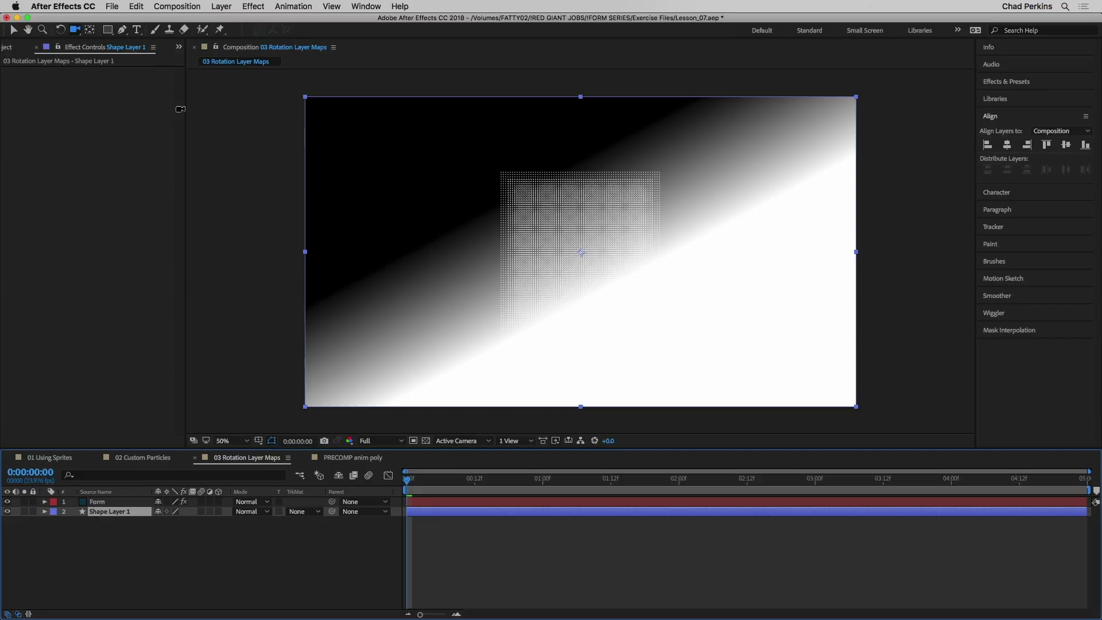
key("v")
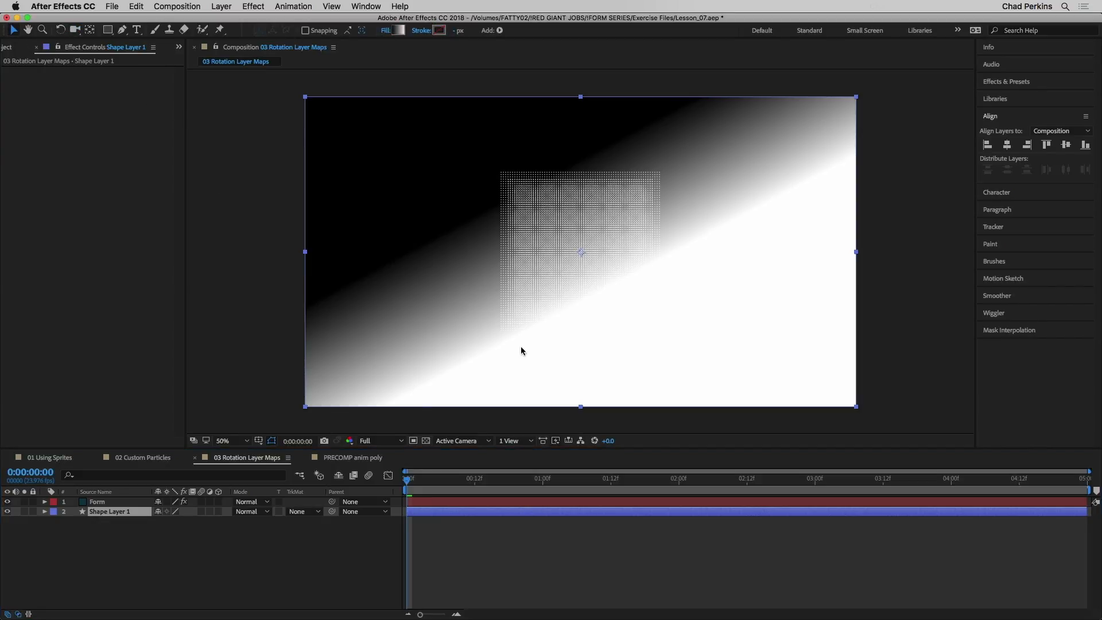
left_click(7, 511)
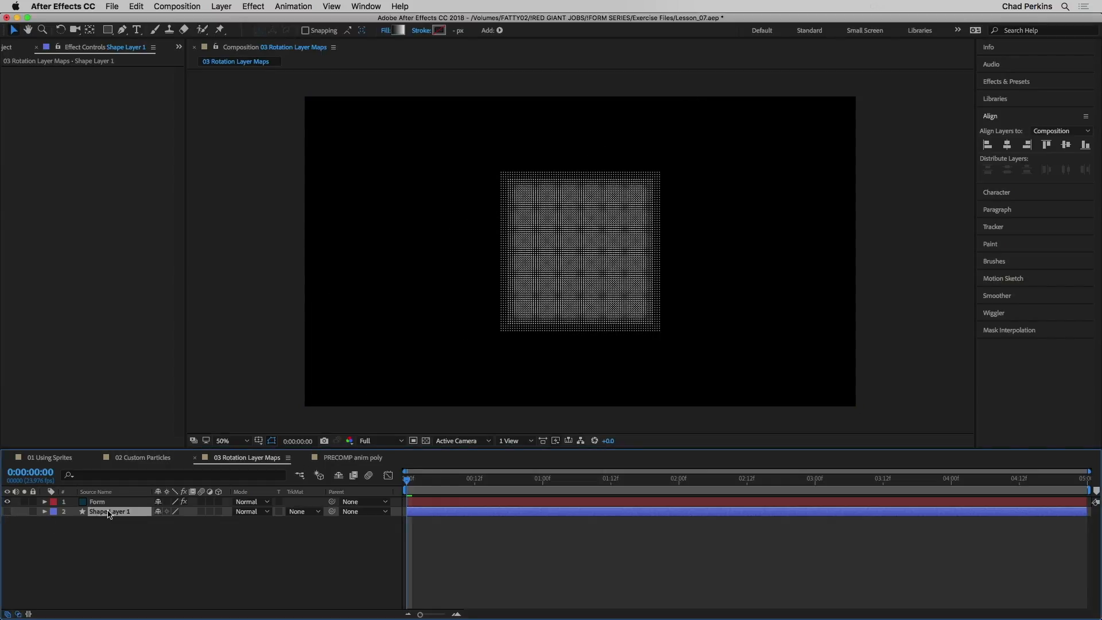
- Change the Form layer's Particle Type to Sprite and choose the Thin Arrow Tall sprite from 2D Shapes
left_click(112, 503)
left_click_drag(179, 205, 181, 257)
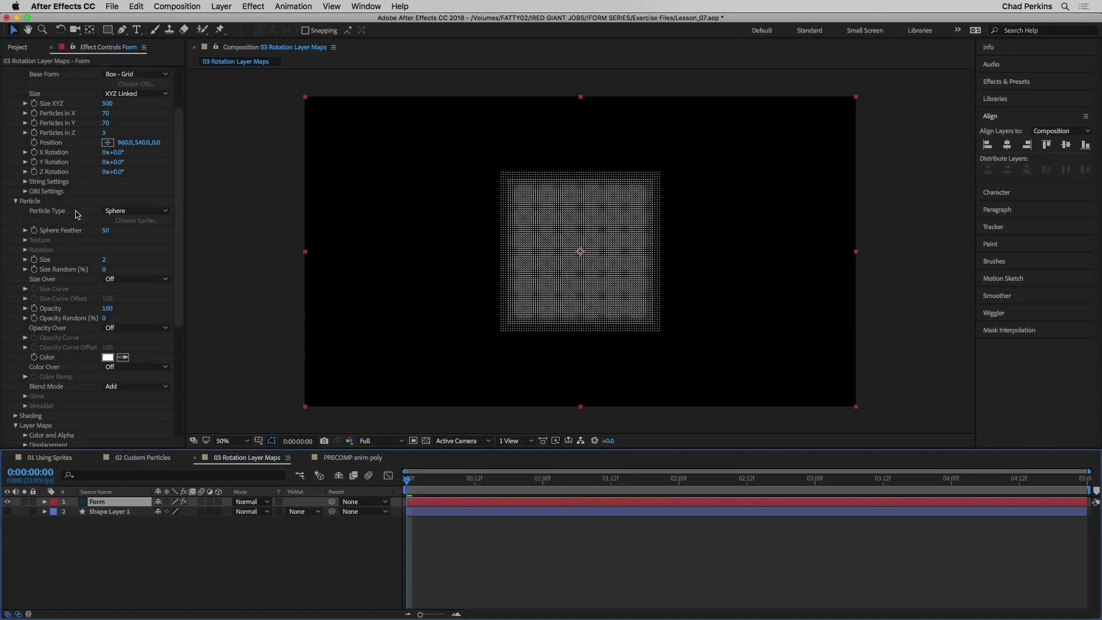
left_click(129, 211)
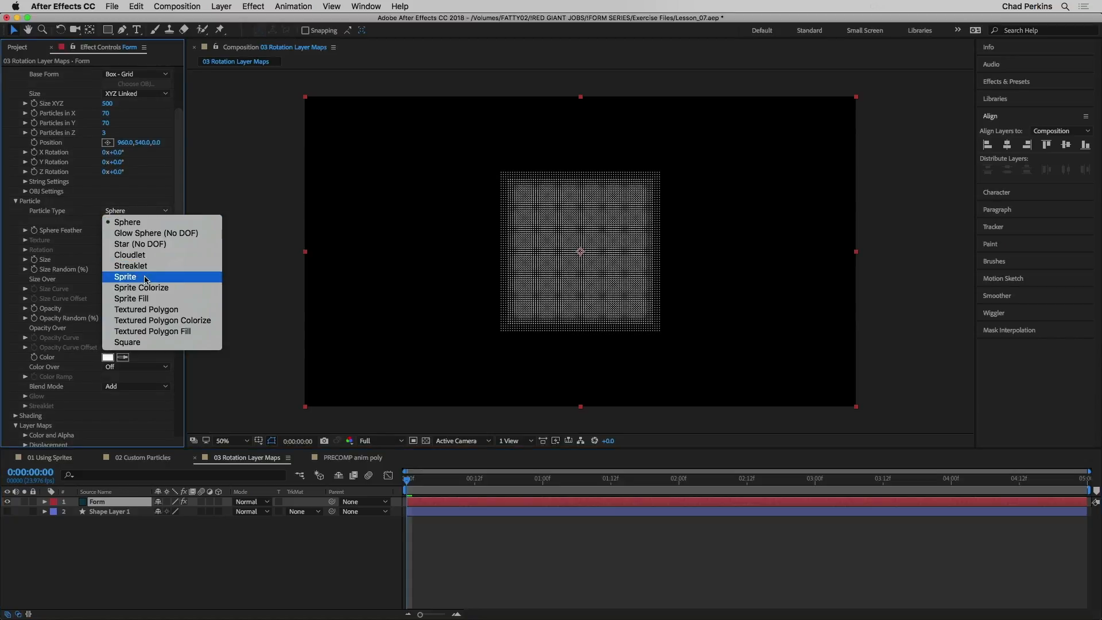
left_click(144, 277)
left_click(125, 221)
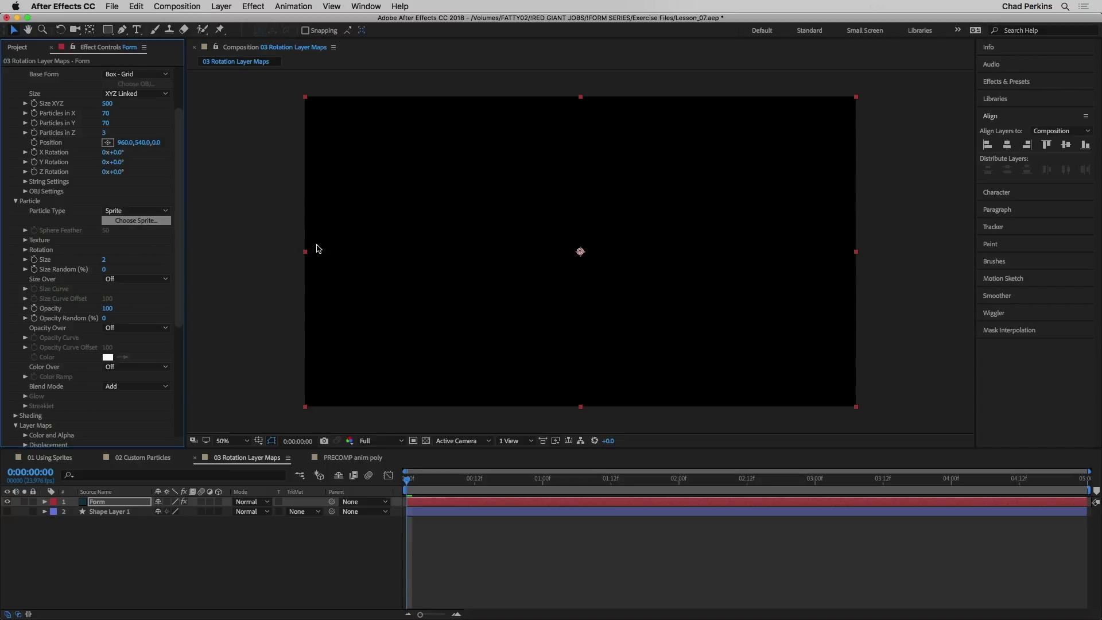
left_click_drag(727, 123, 727, 175)
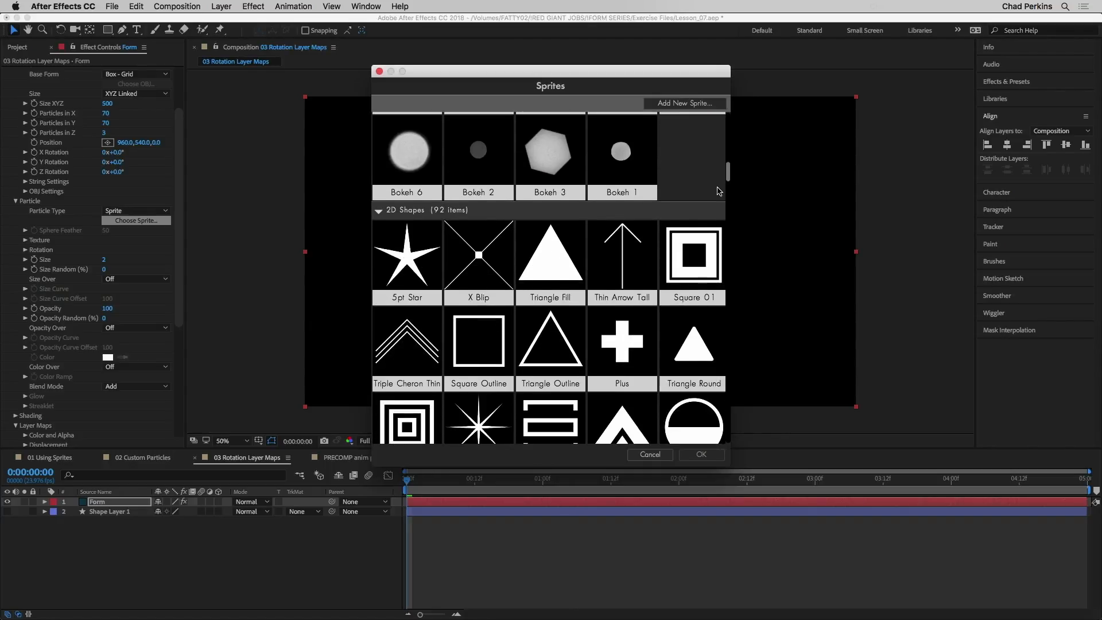
left_click(622, 264)
left_click(702, 454)
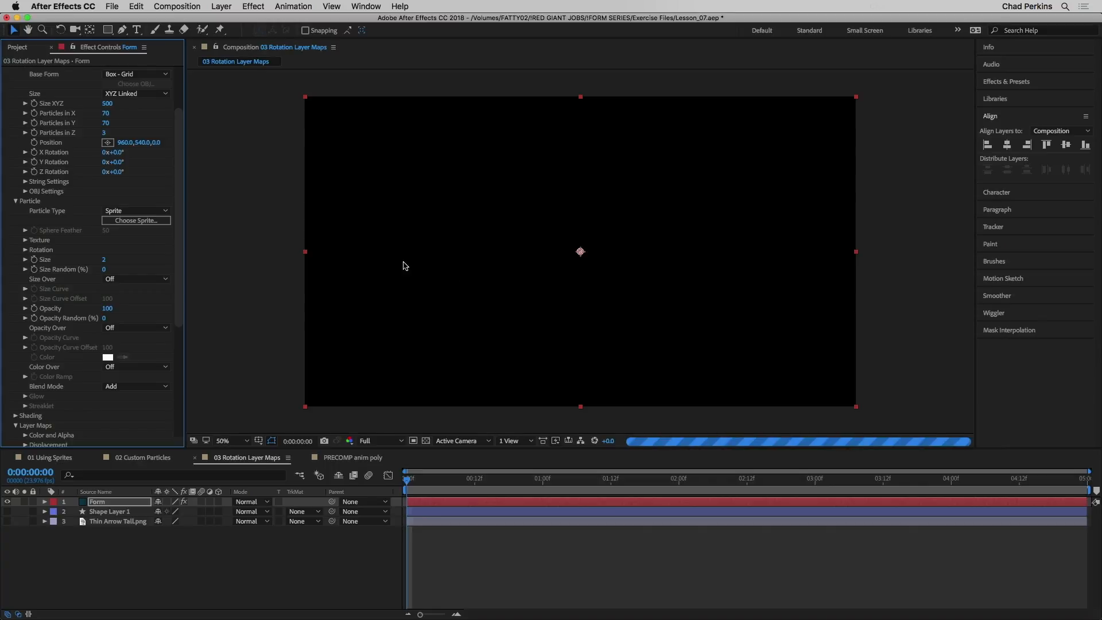
- Set the base form's Size to XYZ Individual, Particles in Z to 1, and Particles in X and Y to 15
left_click(146, 94)
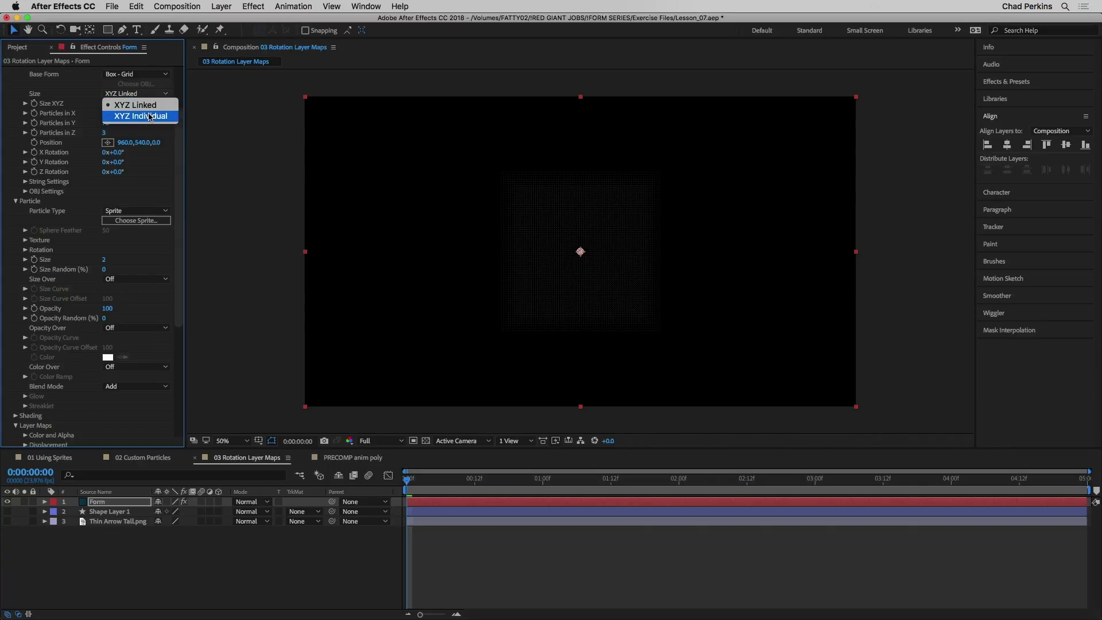
left_click(122, 113)
left_click_drag(104, 152, 93, 153)
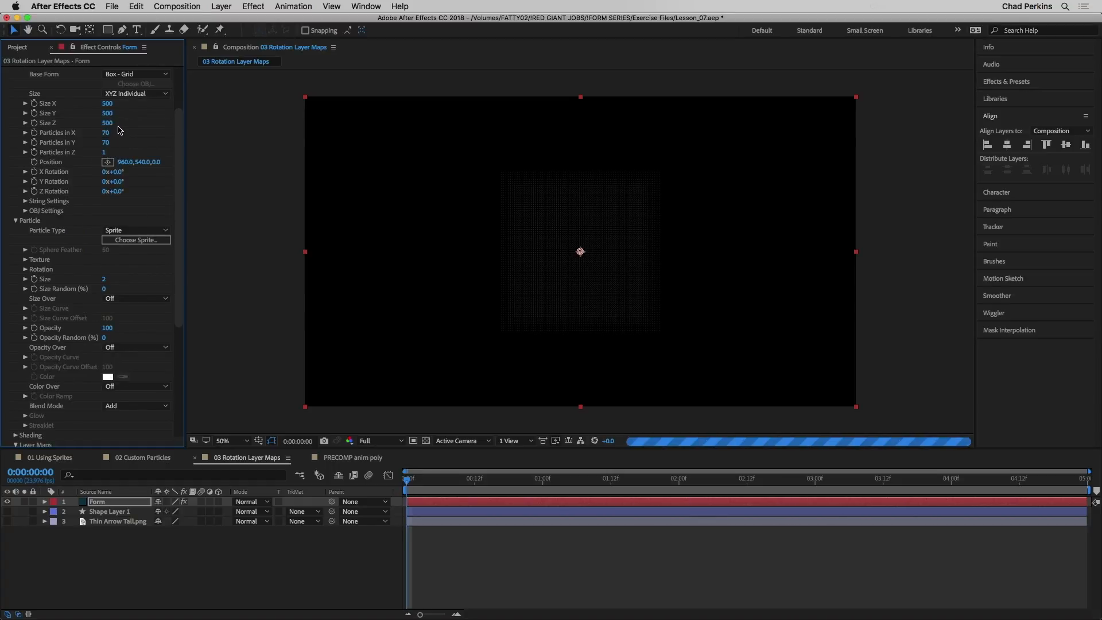
left_click(104, 132)
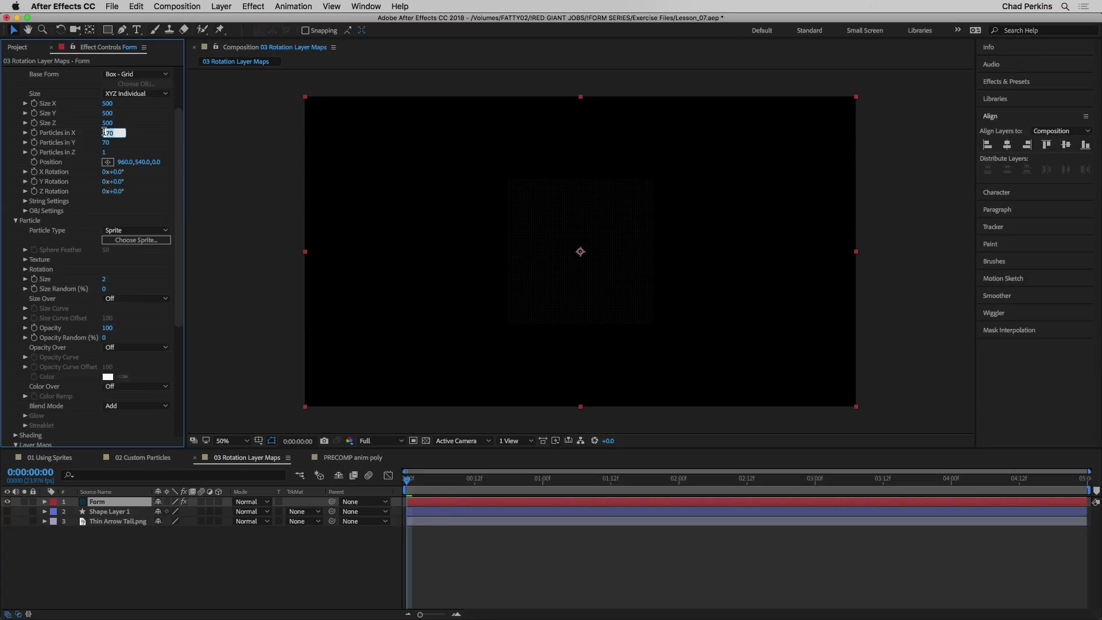
type("15")
key("Tab")
type("15")
key("Return")
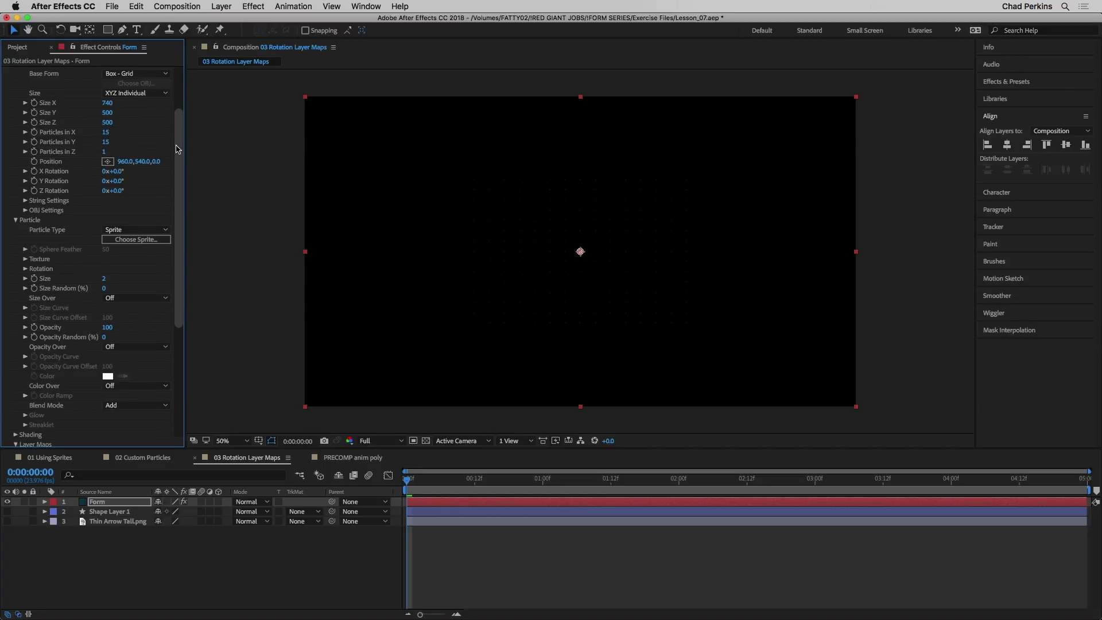
- Spread out the arrow grid with Size X 1200, Size Y 870 and Particles in Y 8, and set the particle Size to 47
scroll(9, 229, "down", 1)
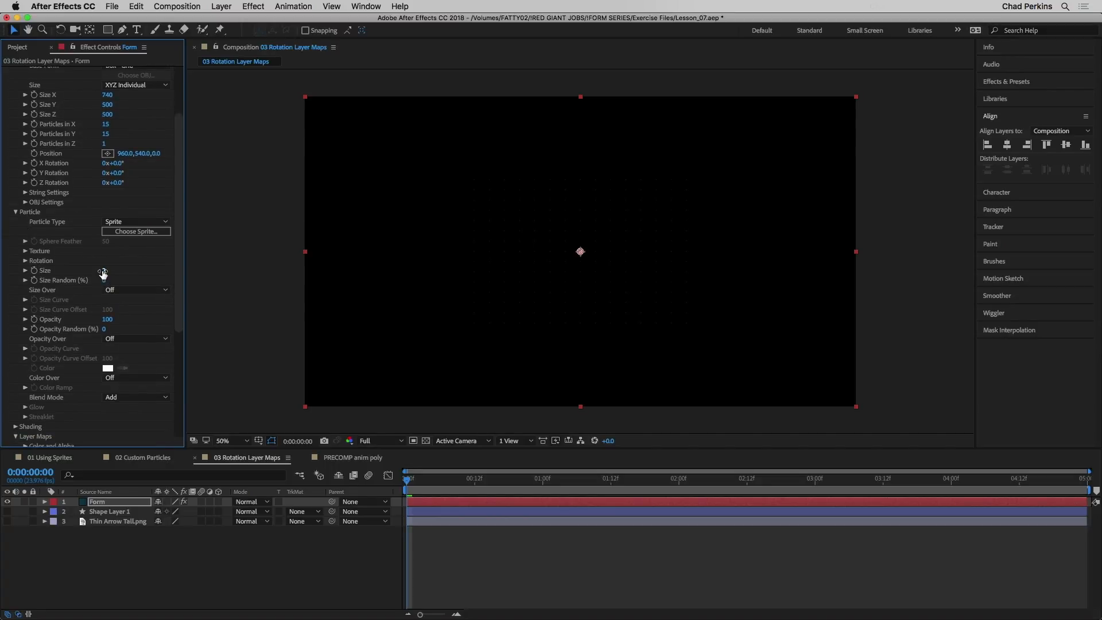
left_click_drag(179, 267, 223, 264)
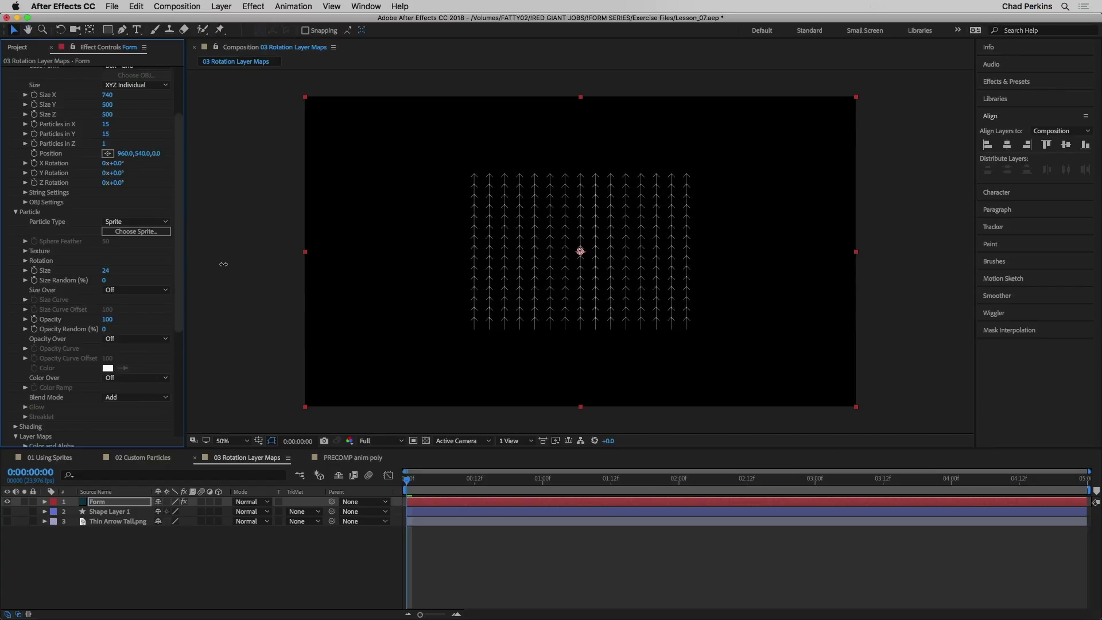
left_click_drag(107, 95, 102, 134)
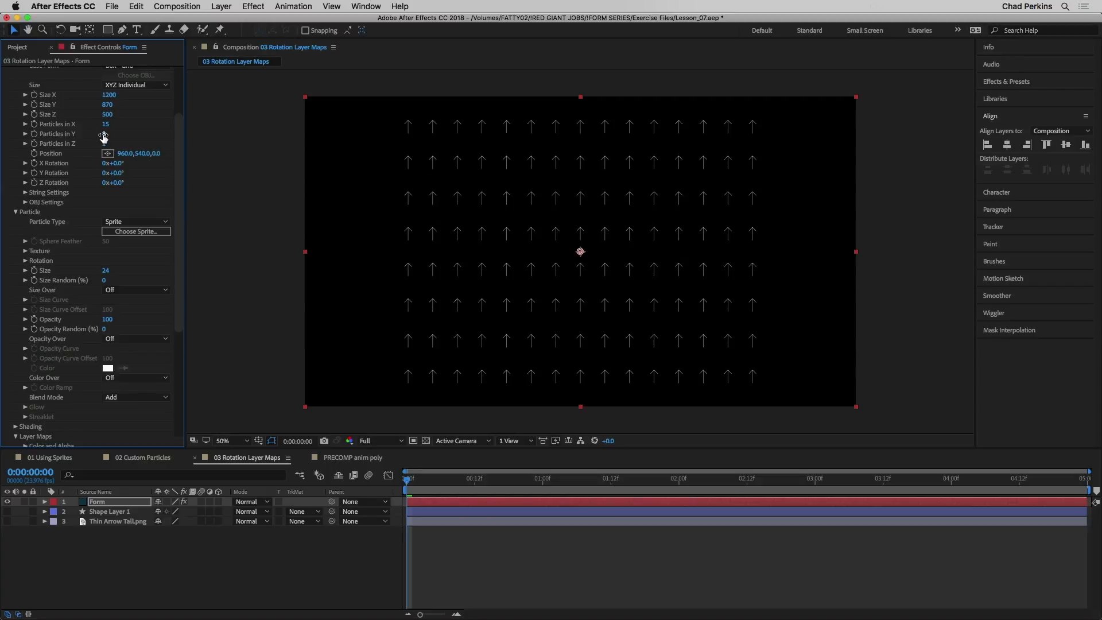
left_click_drag(105, 270, 226, 261)
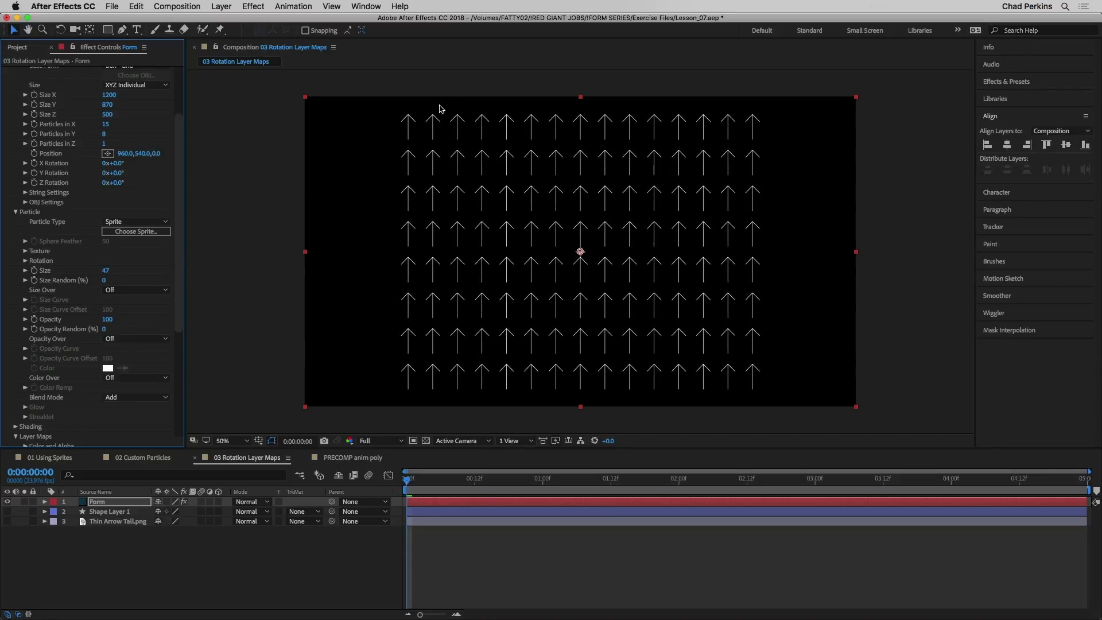
- Set Form's Rotate layer map to use Shape Layer 1 as Layer for Z, with Map Over set to XY
scroll(24, 95, "up", 5)
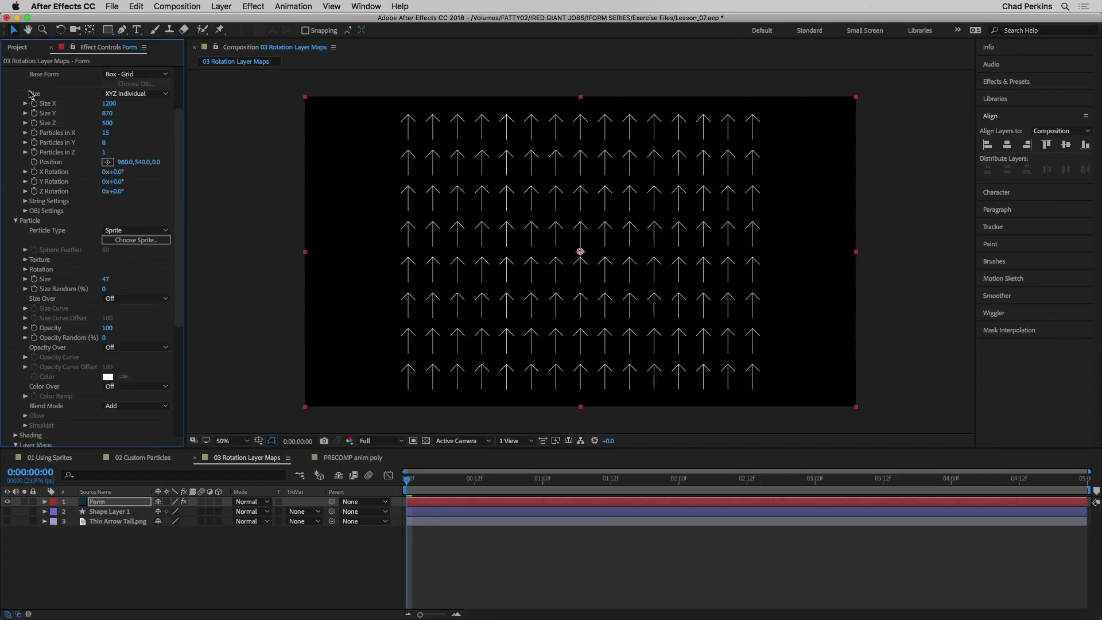
left_click(16, 135)
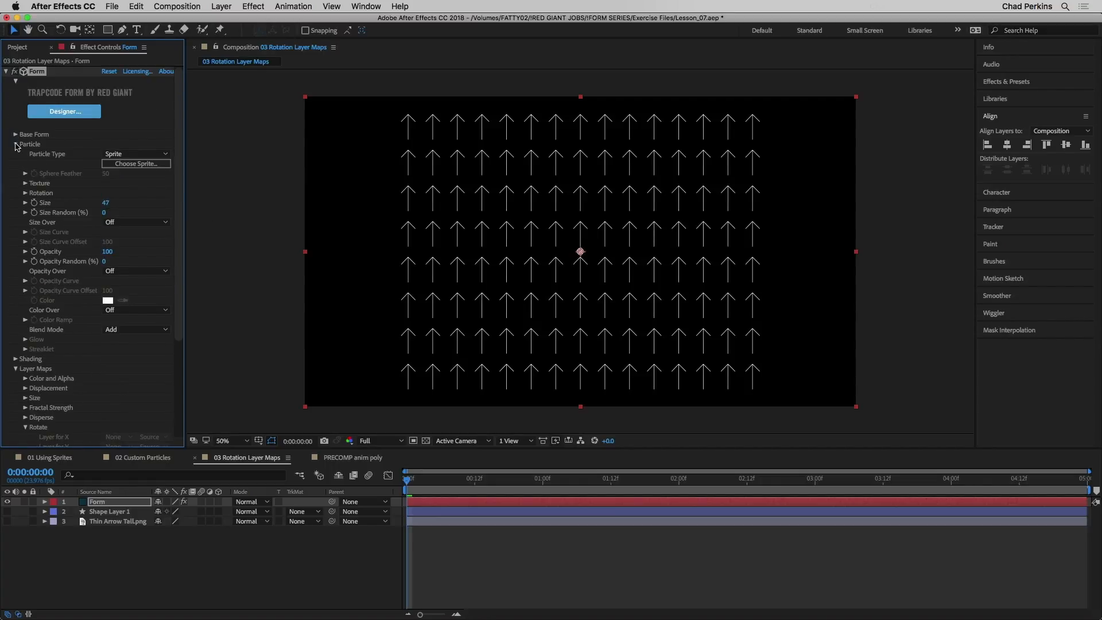
left_click(15, 144)
left_click(15, 164)
left_click(16, 164)
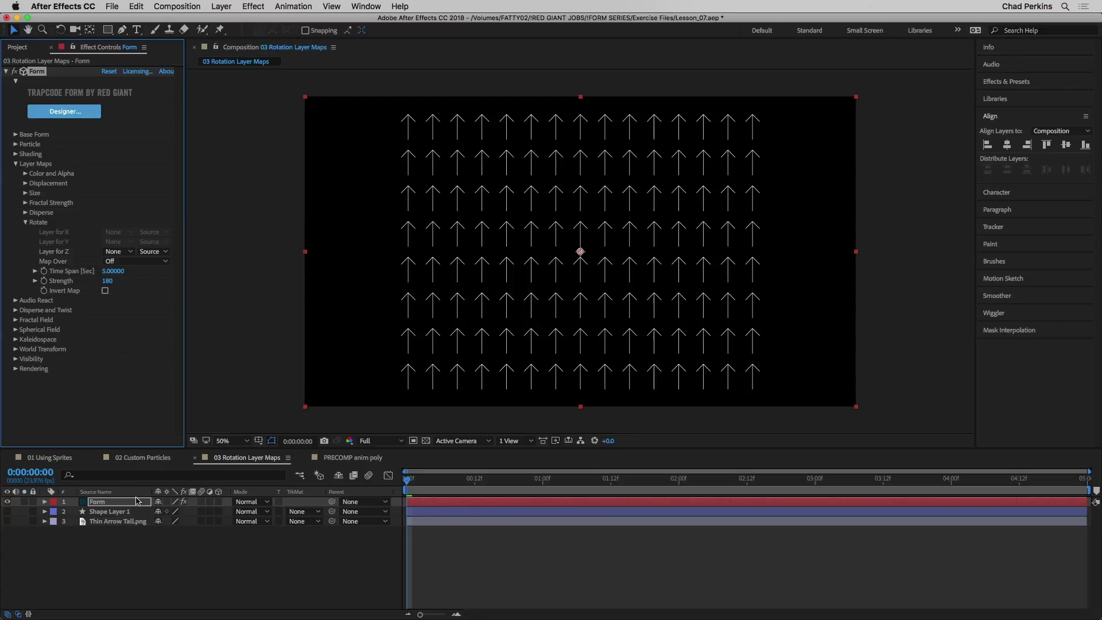
left_click(119, 252)
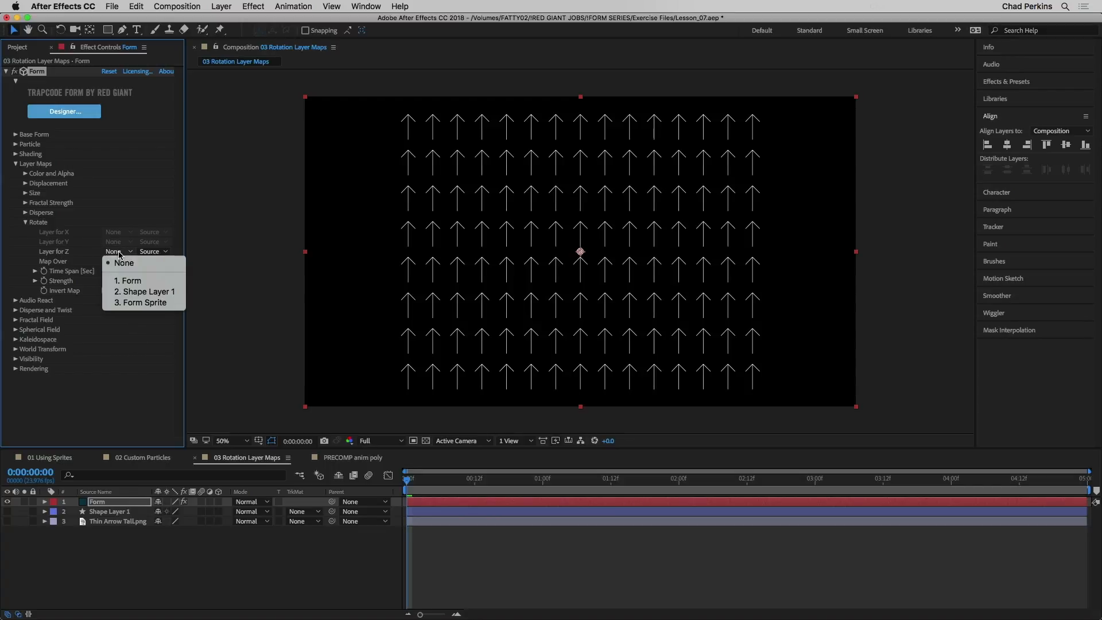
left_click(140, 292)
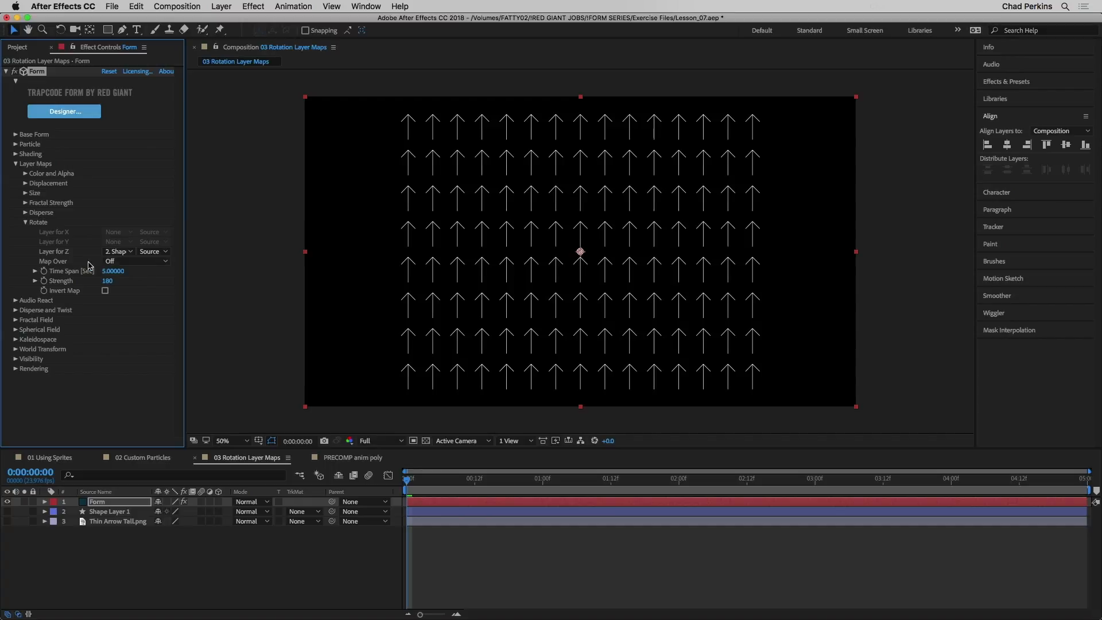
left_click(137, 266)
left_click(138, 284)
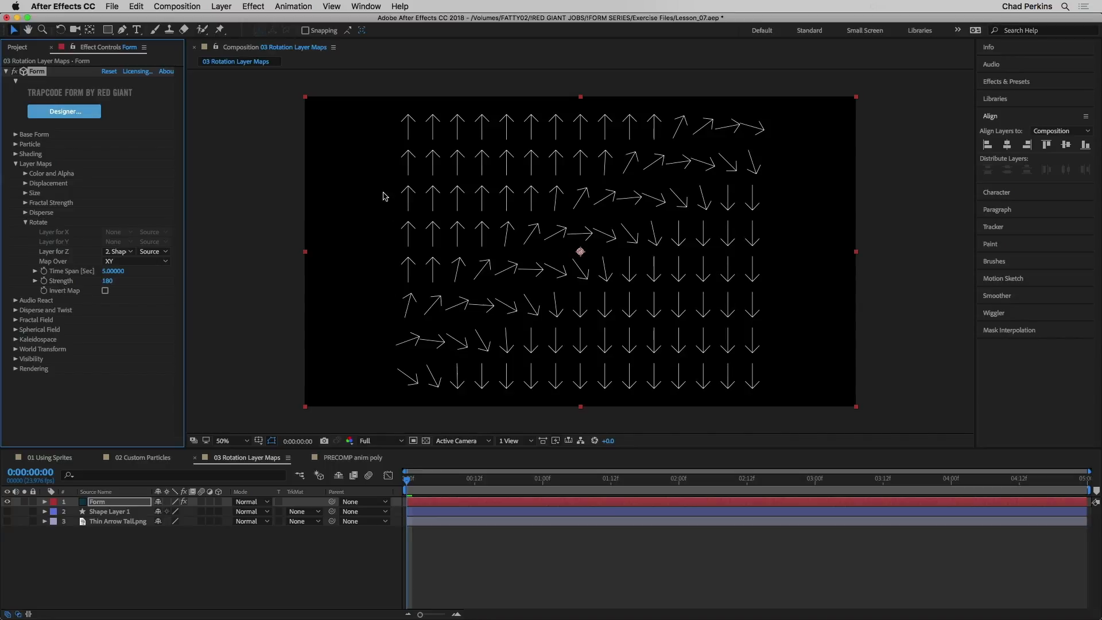
- Briefly show Shape Layer 1 to compare its gradient with the arrows, and set Gradient Fill 1's Start Point to -107.9, -342.9
left_click(7, 512)
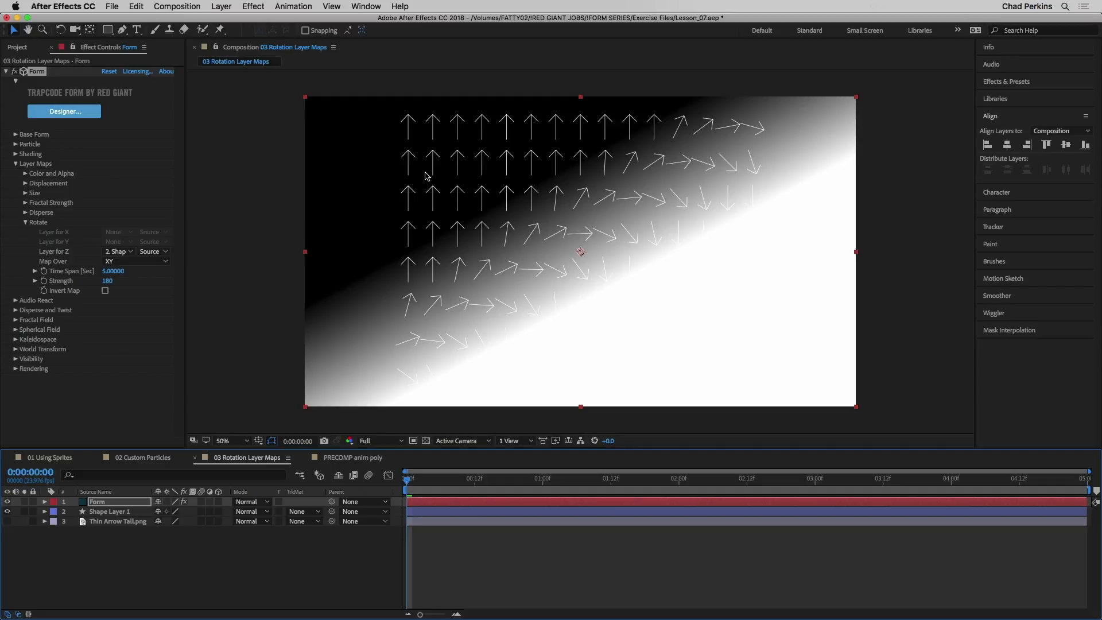
left_click(7, 511)
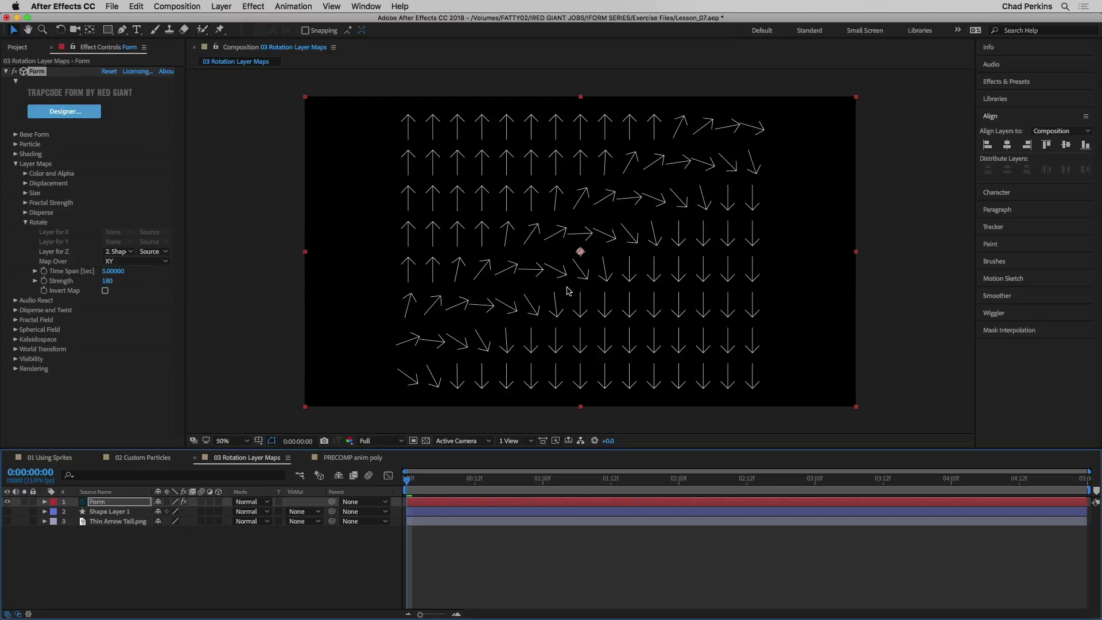
left_click(45, 511)
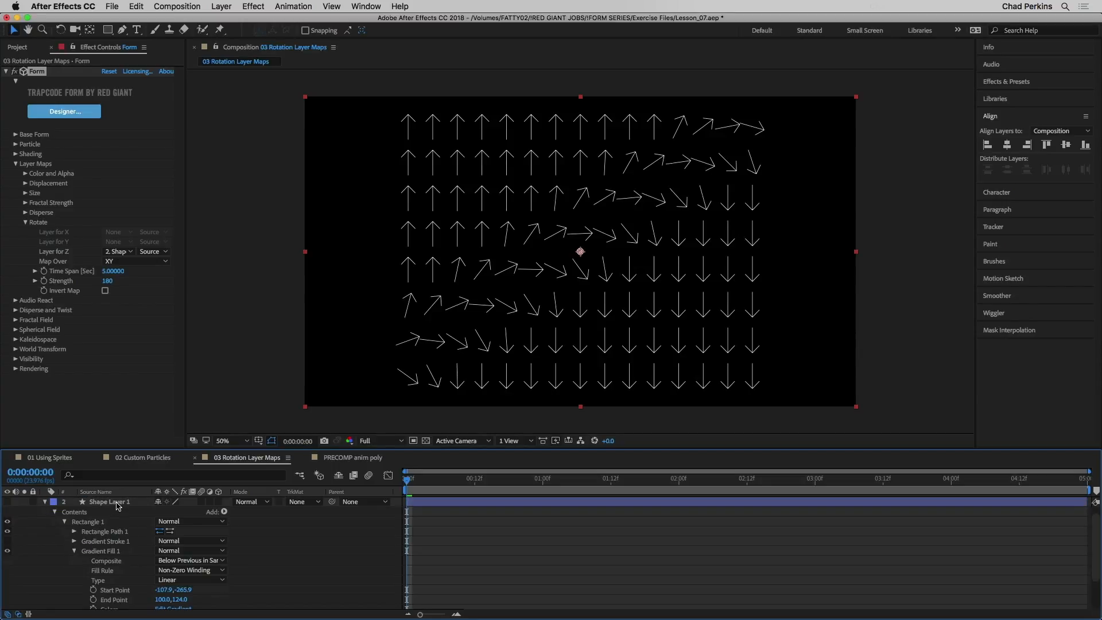
scroll(134, 537, "down", 1)
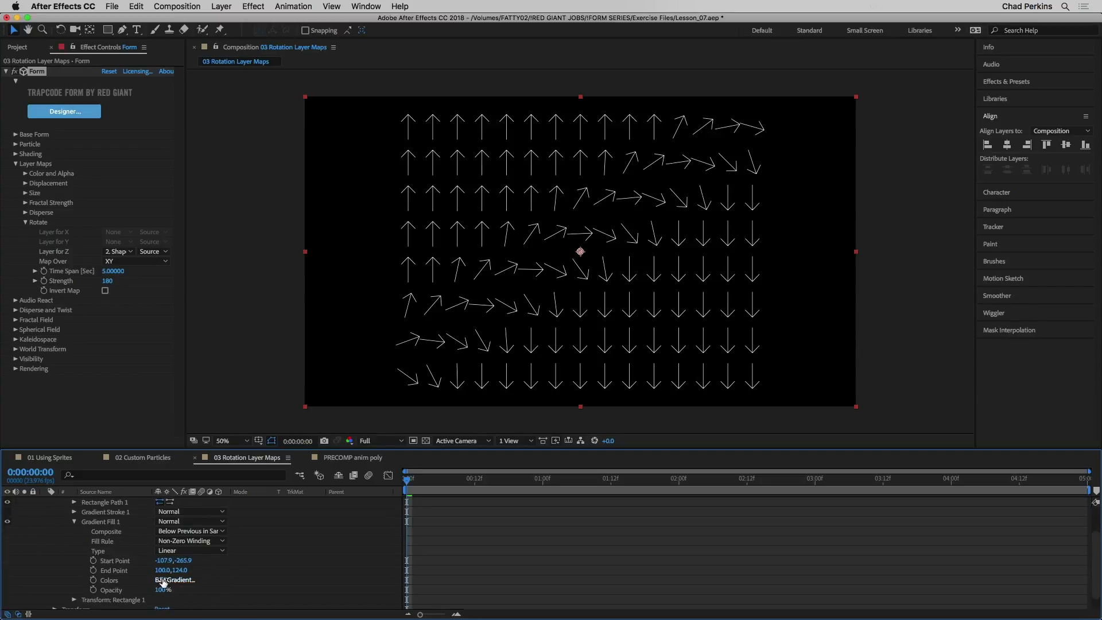
mouse_move(183, 561)
left_mouse_down()
mouse_move(374, 540)
mouse_move(153, 536)
mouse_move(224, 536)
left_mouse_up()
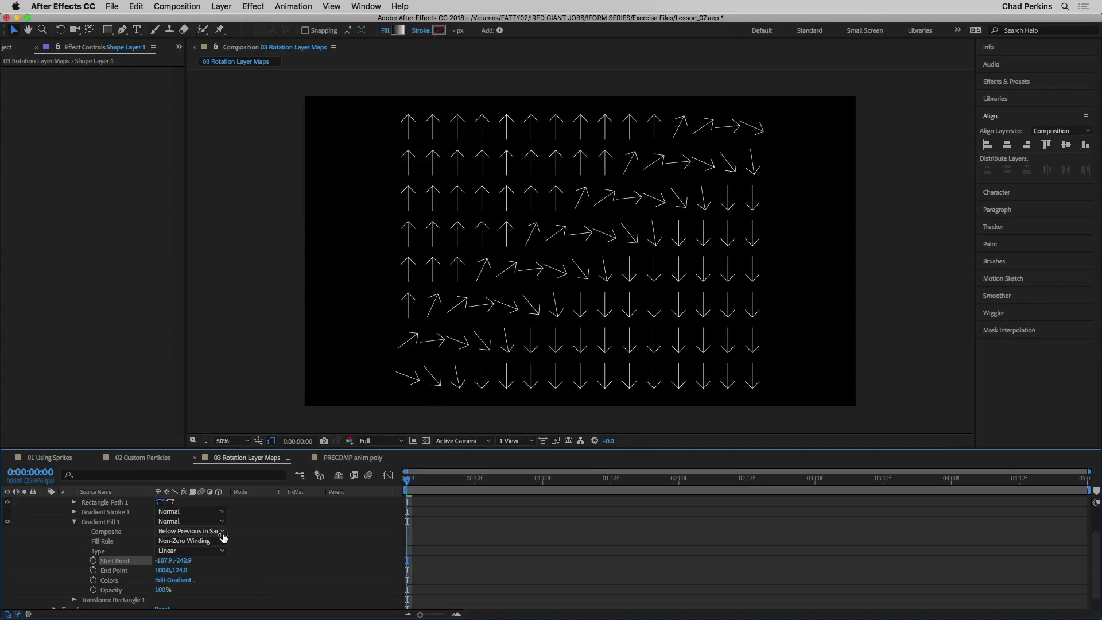